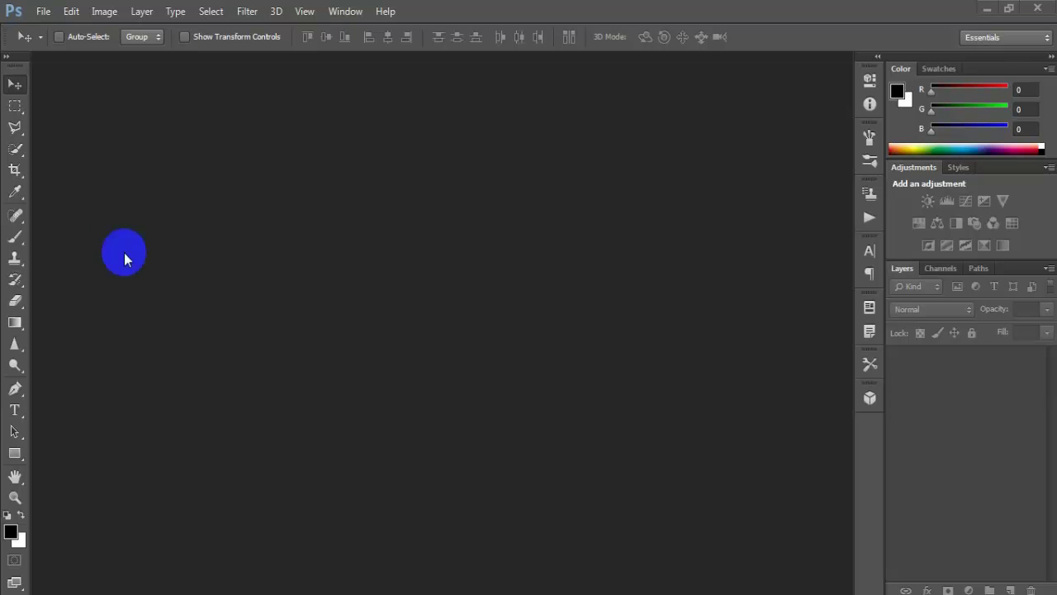
# Create a new 2500 × 1500 px document at 300 ppi.
pyautogui.click(43, 11)
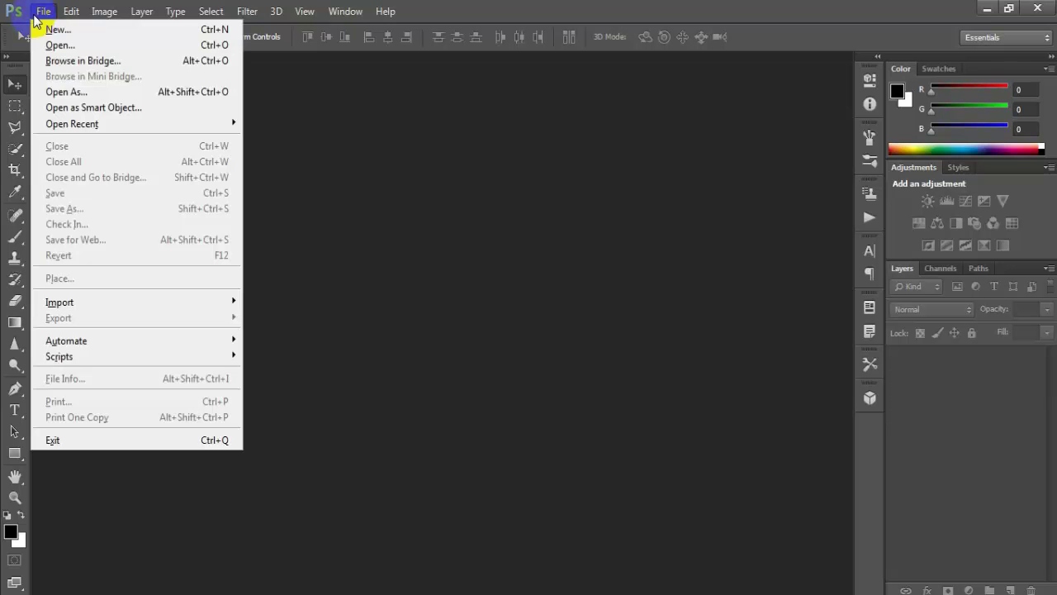
pyautogui.click(110, 33)
pyautogui.press('Tab')
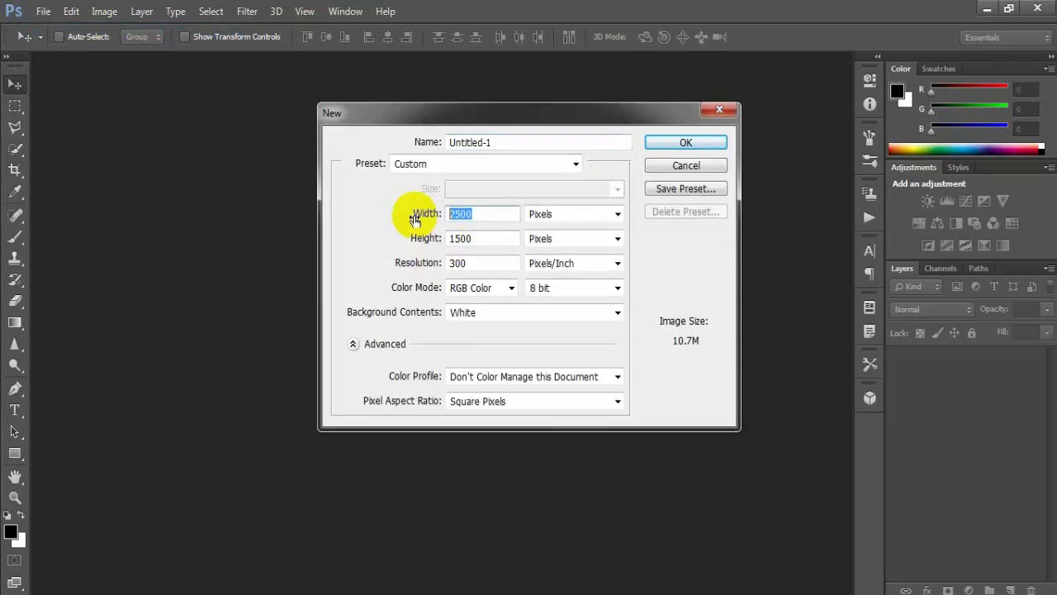
pyautogui.press('Tab')
pyautogui.press('Tab')
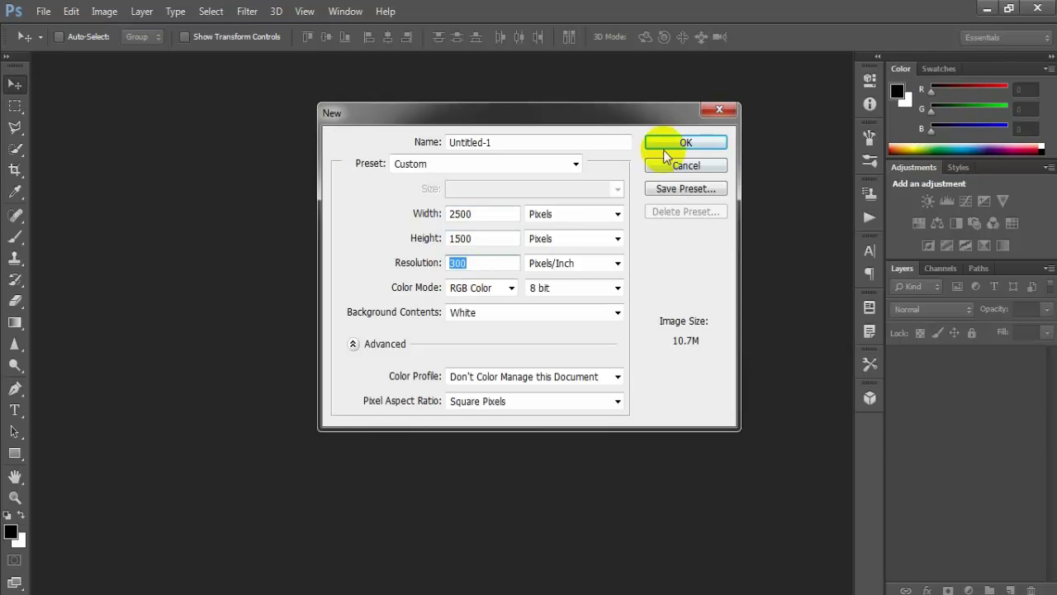
pyautogui.click(673, 146)
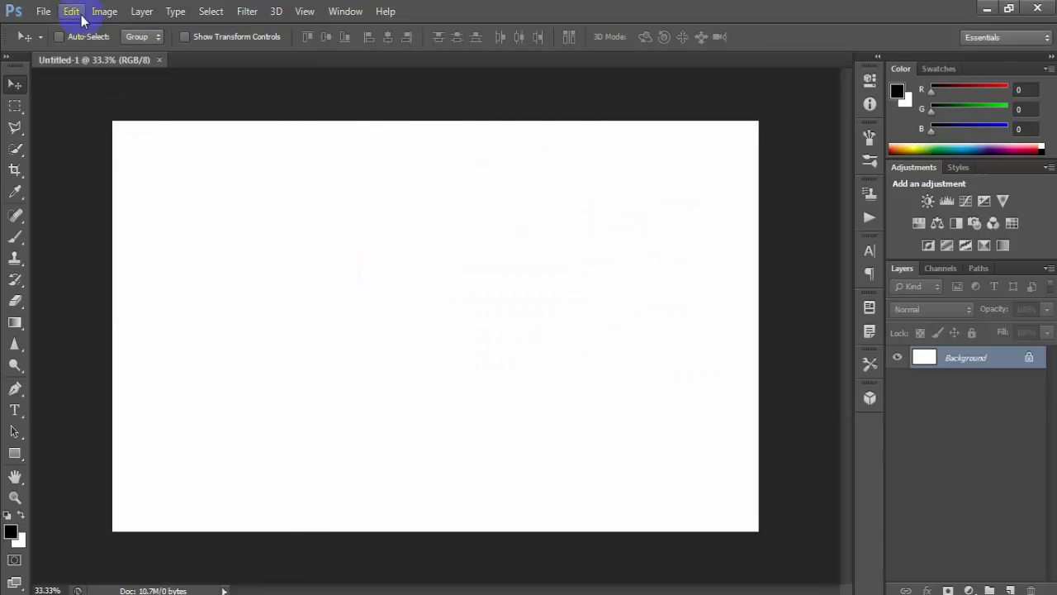
# Fill the background with 50% Gray.
pyautogui.click(71, 11)
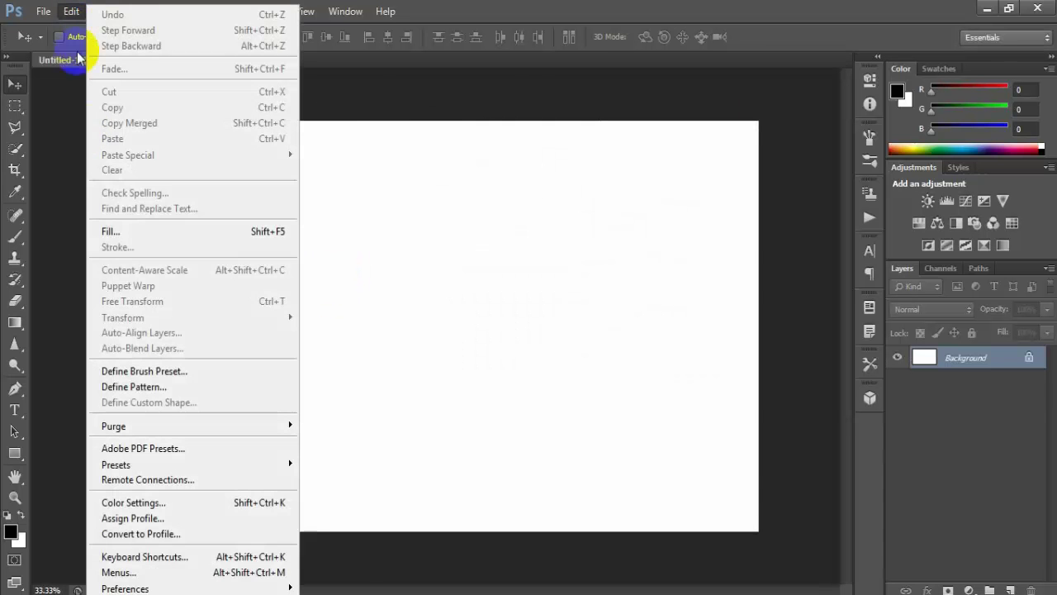
pyautogui.click(228, 241)
pyautogui.click(616, 171)
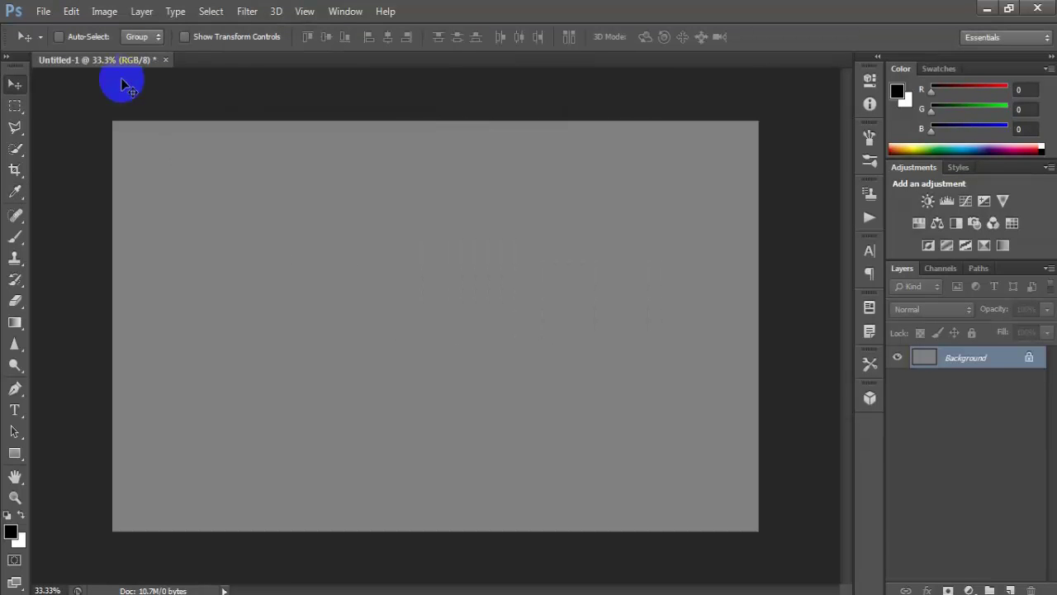
pyautogui.click(43, 11)
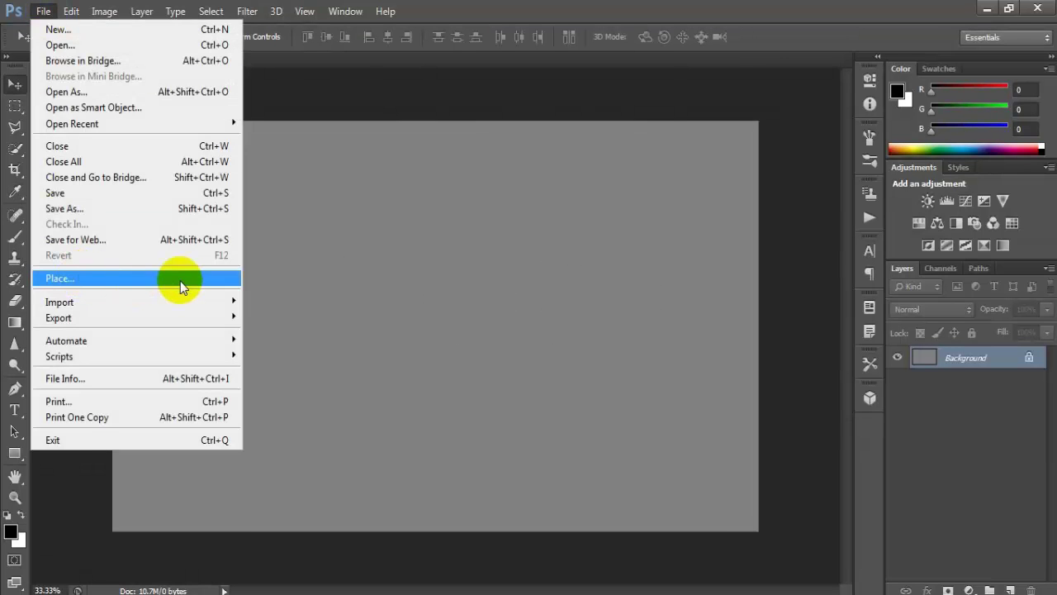
# Place the sunset sky image and flip it horizontally.
pyautogui.click(180, 278)
pyautogui.click(506, 295)
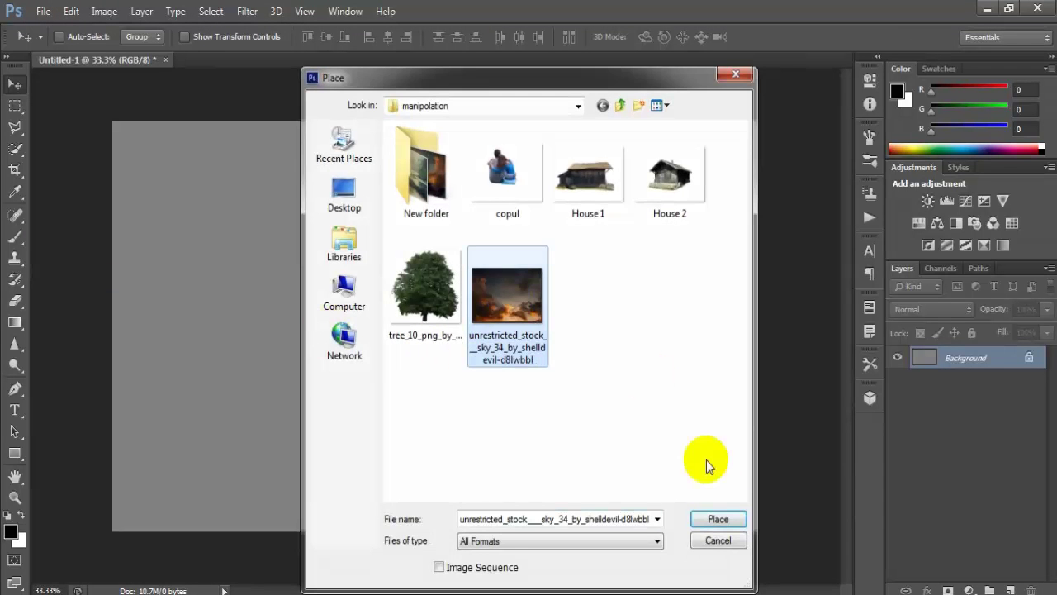
pyautogui.click(717, 519)
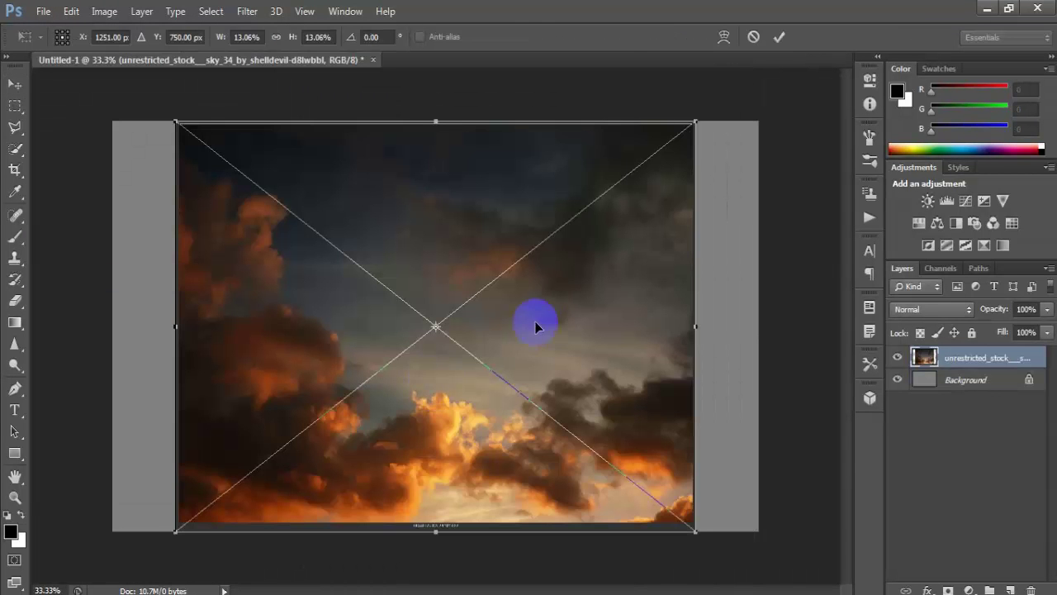
pyautogui.rightClick(536, 289)
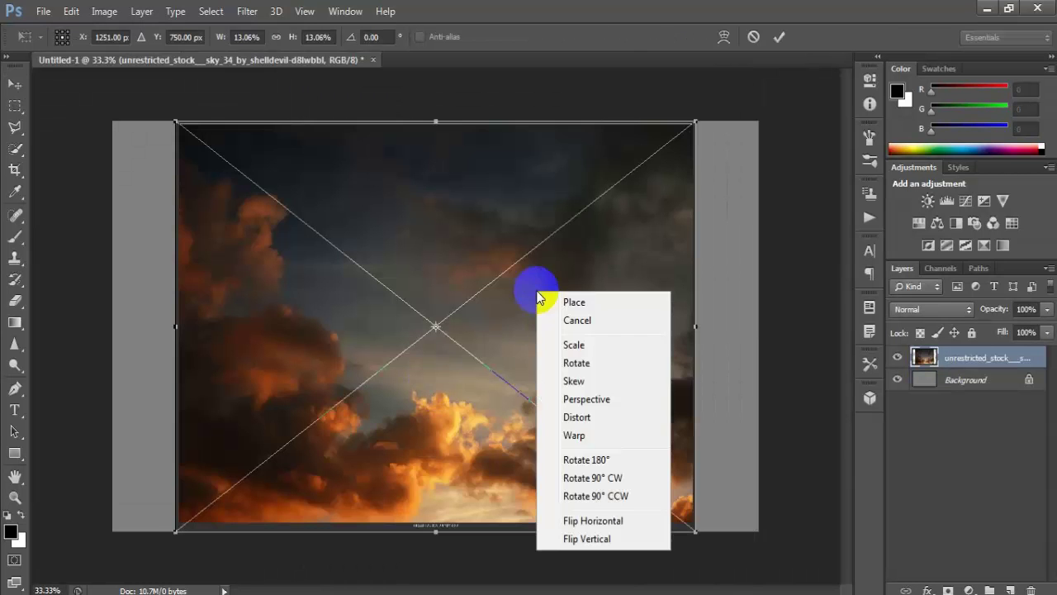
pyautogui.click(639, 527)
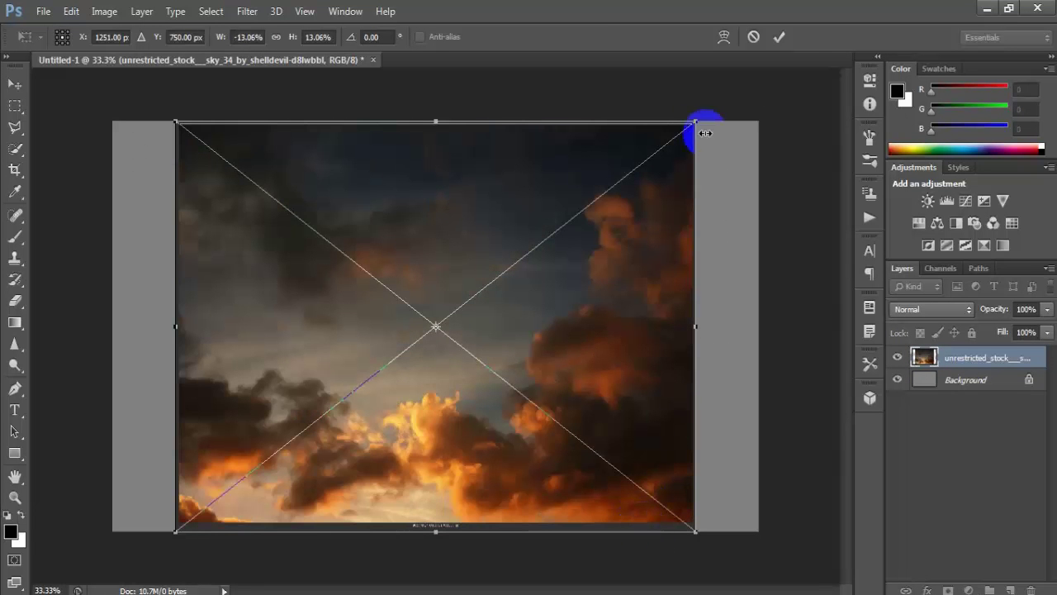
# Enlarge the sky to cover the canvas, commit, and rasterize its layer.
pyautogui.moveTo(694, 122)
pyautogui.mouseDown()
pyautogui.moveTo(746, 100)
pyautogui.moveTo(796, 108)
pyautogui.mouseUp()
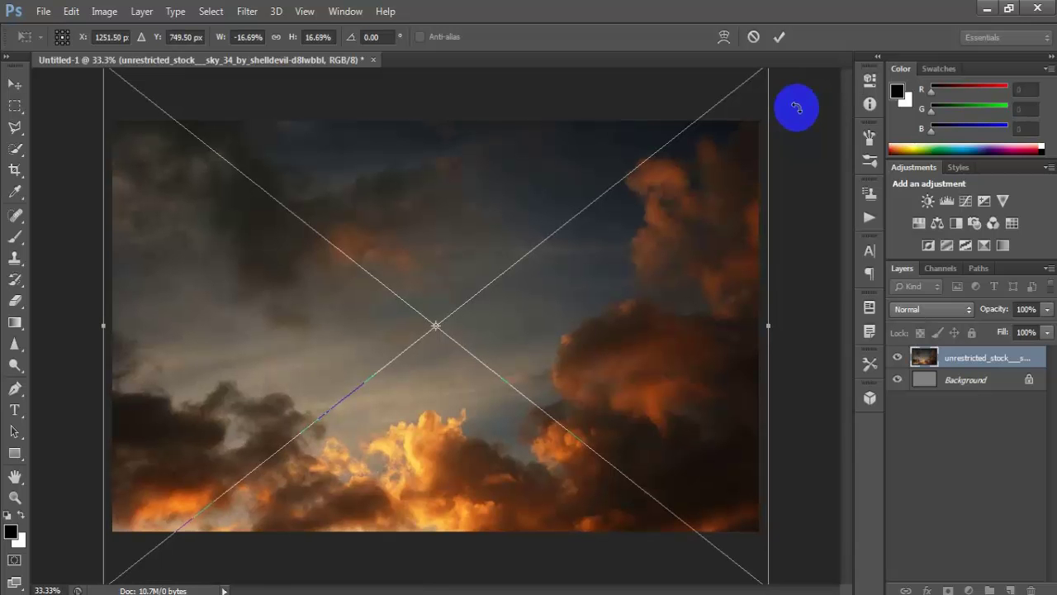
pyautogui.doubleClick(520, 263)
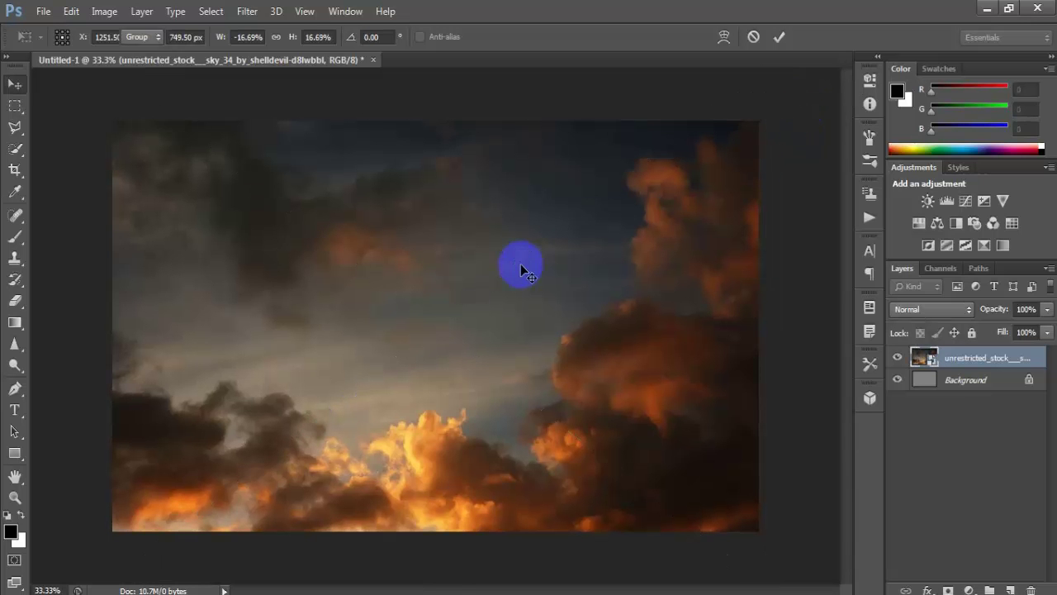
pyautogui.rightClick(1002, 356)
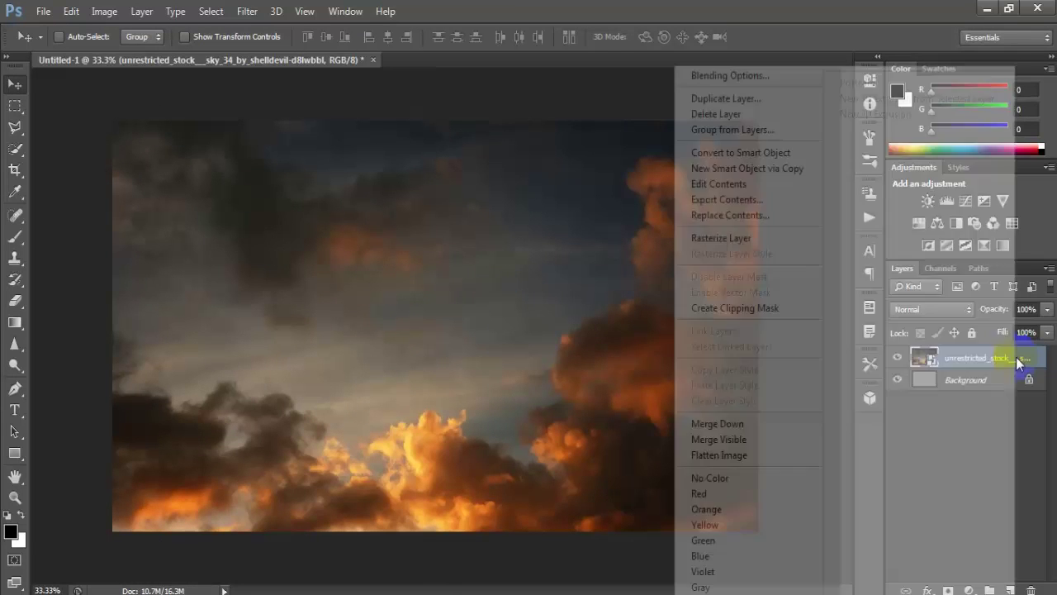
pyautogui.click(754, 238)
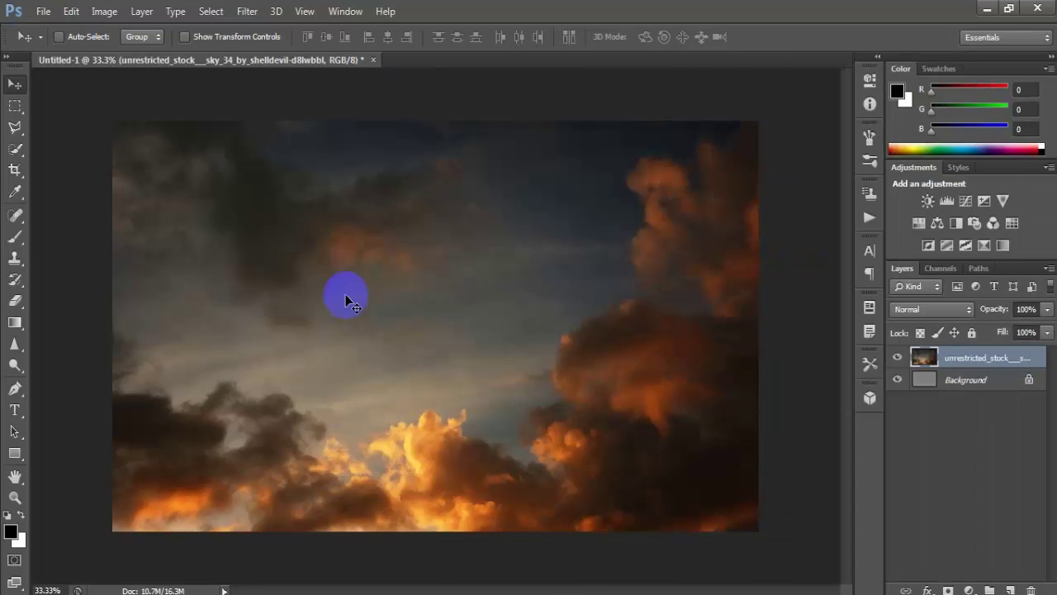
# Soften the sky layer with a Gaussian Blur of 5 pixels radius.
pyautogui.click(247, 10)
pyautogui.moveTo(254, 176)
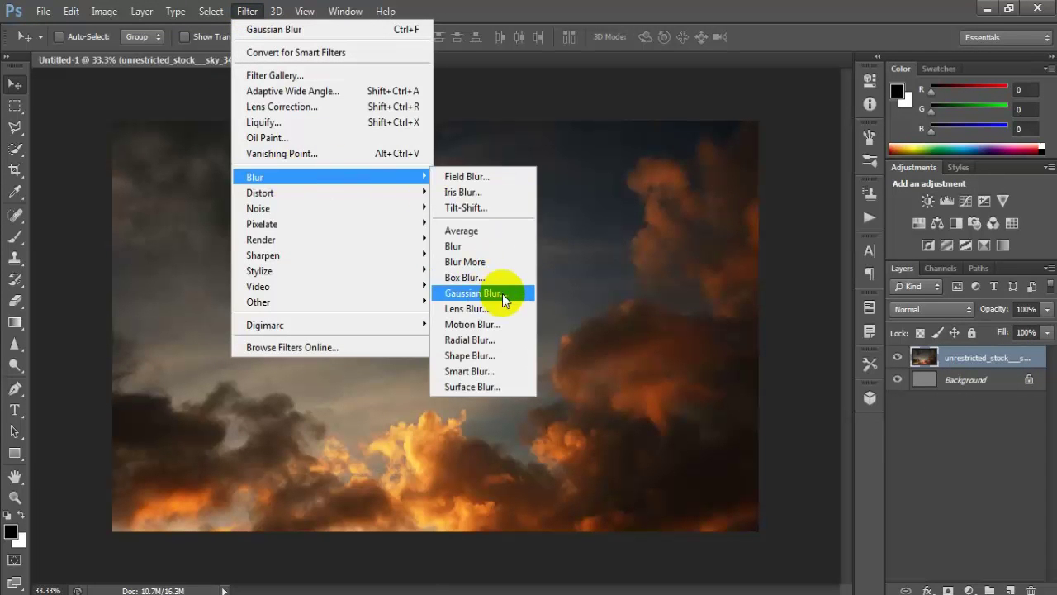
pyautogui.click(502, 294)
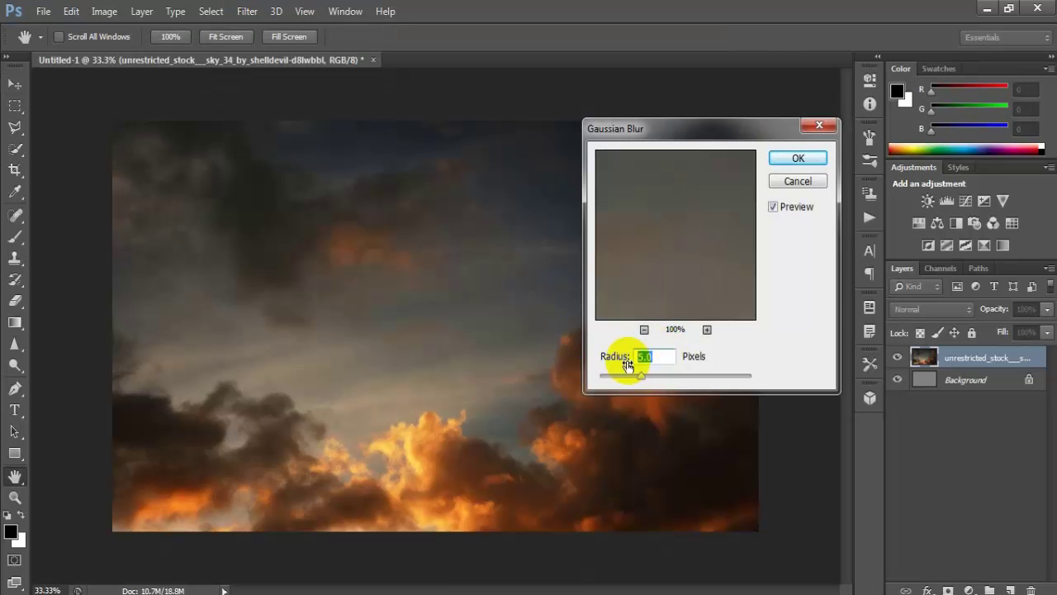
pyautogui.write('5')
pyautogui.click(798, 159)
pyautogui.press('v')
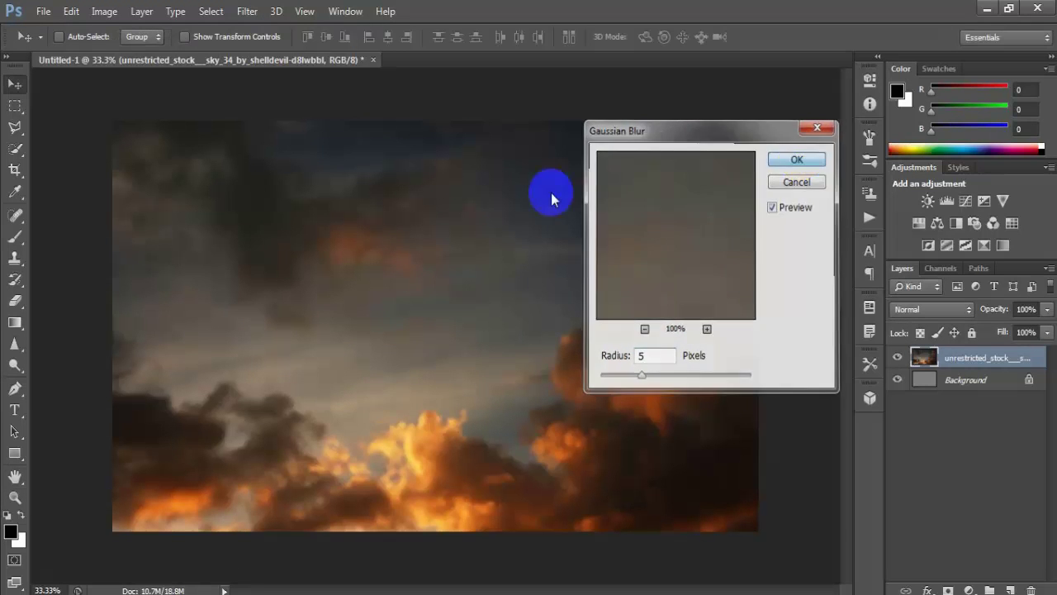
pyautogui.click(104, 11)
pyautogui.moveTo(128, 53)
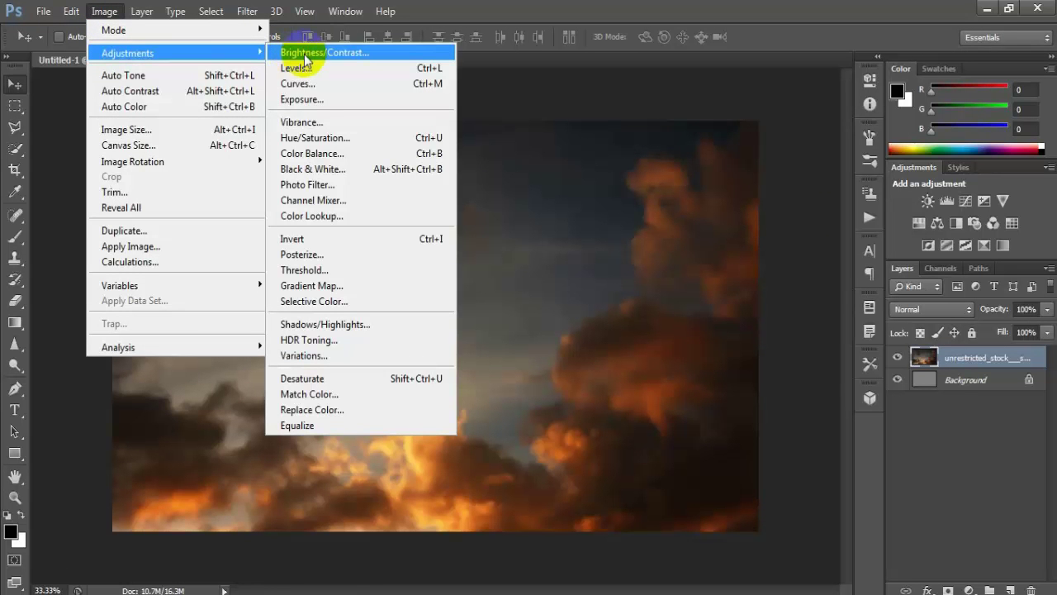
# Brighten the sky with Brightness/Contrast set to Brightness 119.
pyautogui.click(306, 53)
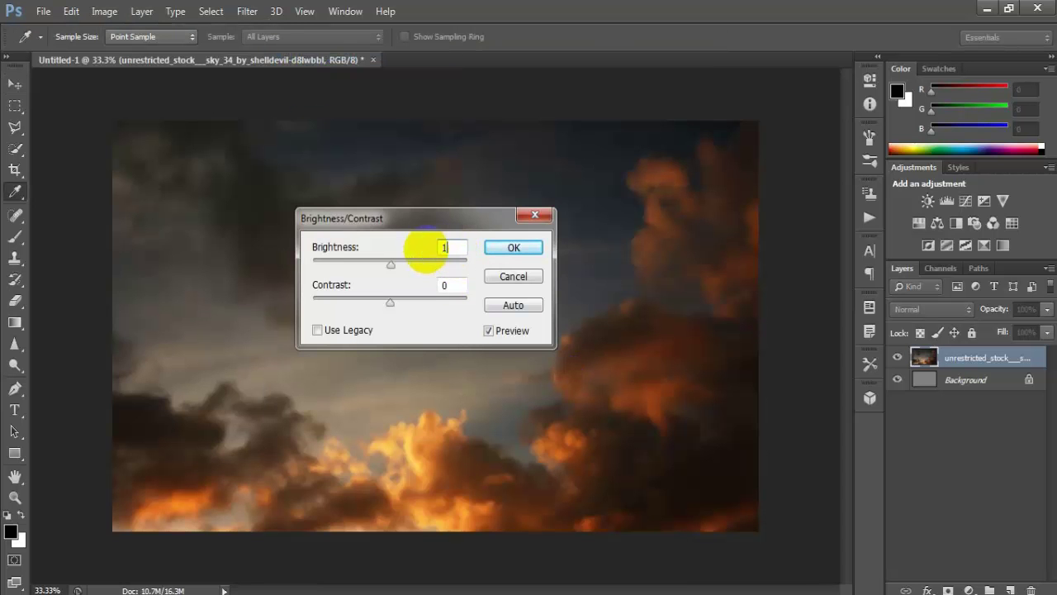
pyautogui.write('19')
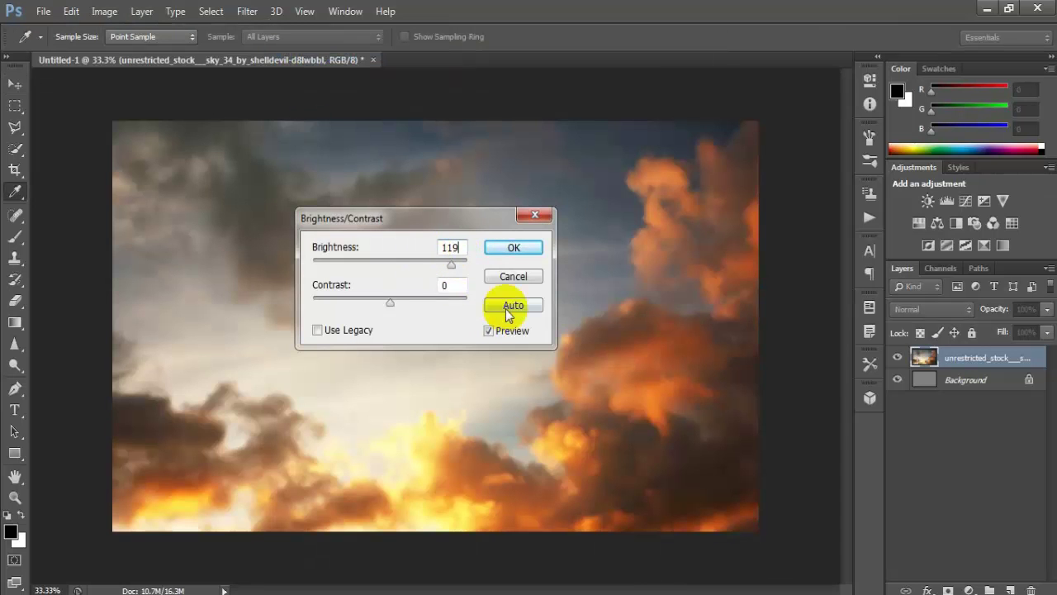
pyautogui.click(492, 329)
pyautogui.click(492, 330)
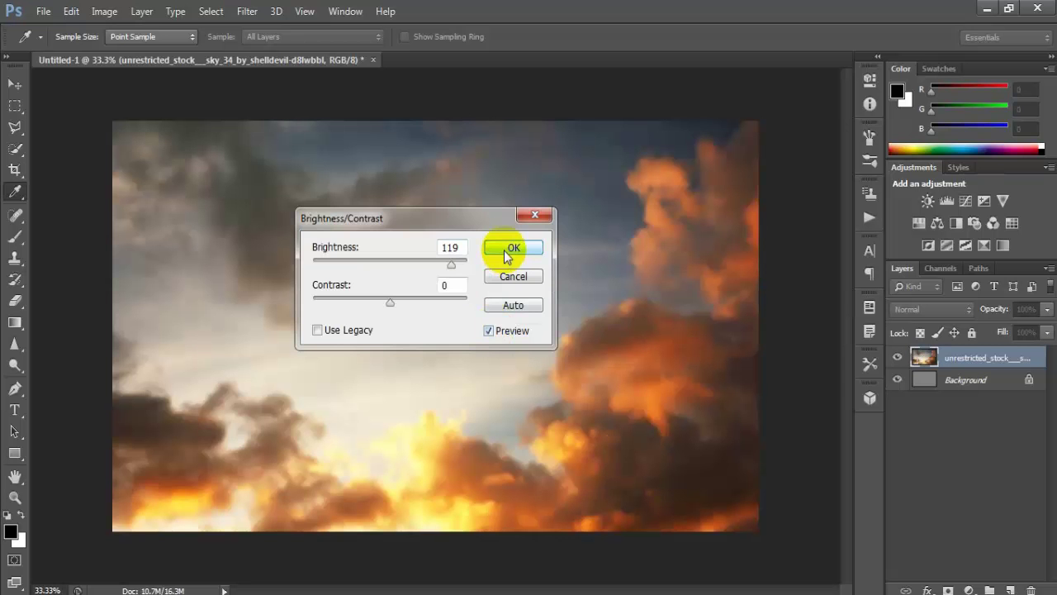
pyautogui.click(505, 249)
# Apply Color Balance +5, +9, −18 to the sky's midtones.
pyautogui.click(102, 12)
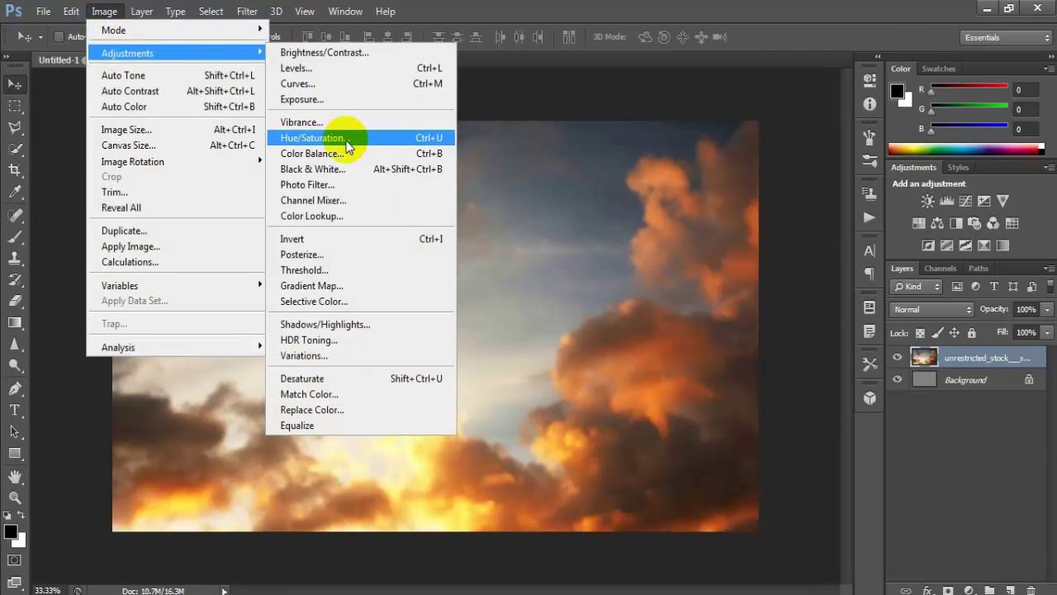
pyautogui.click(349, 154)
pyautogui.write('-18')
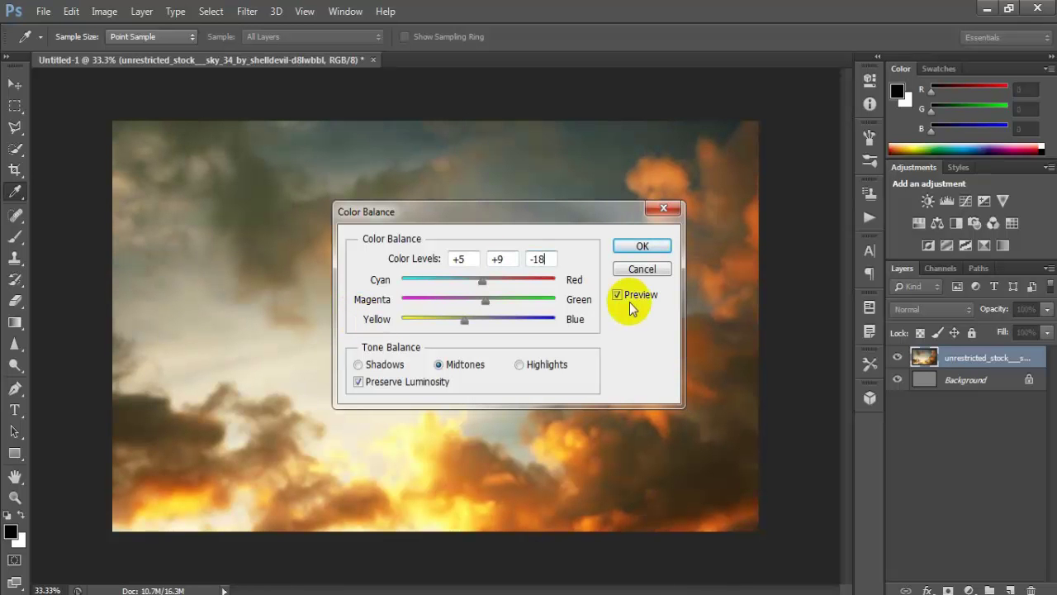
pyautogui.click(641, 246)
pyautogui.press('v')
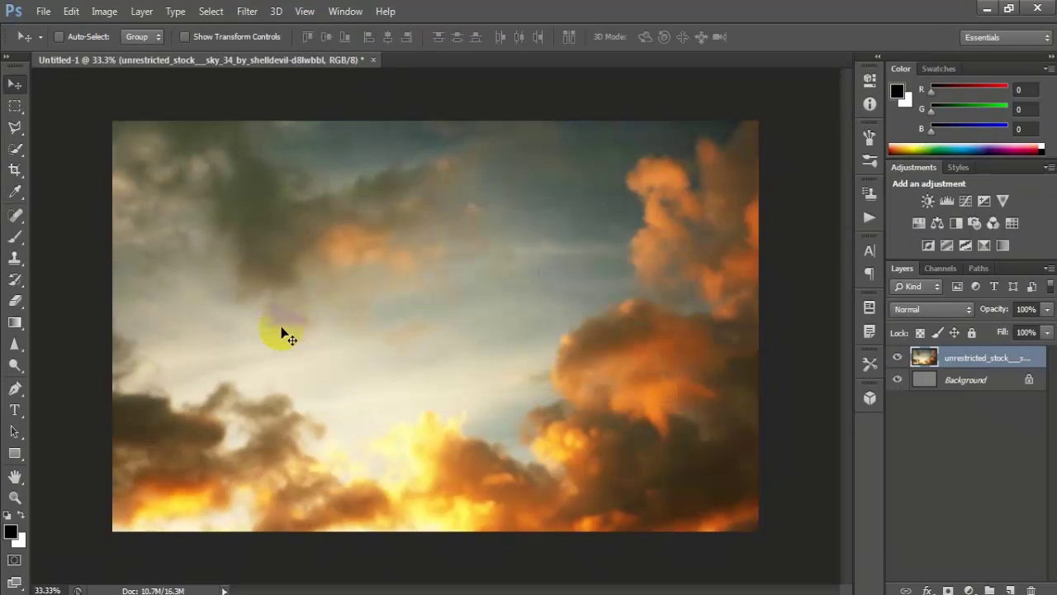
# Place the House 1 image and flip it horizontally.
pyautogui.click(41, 12)
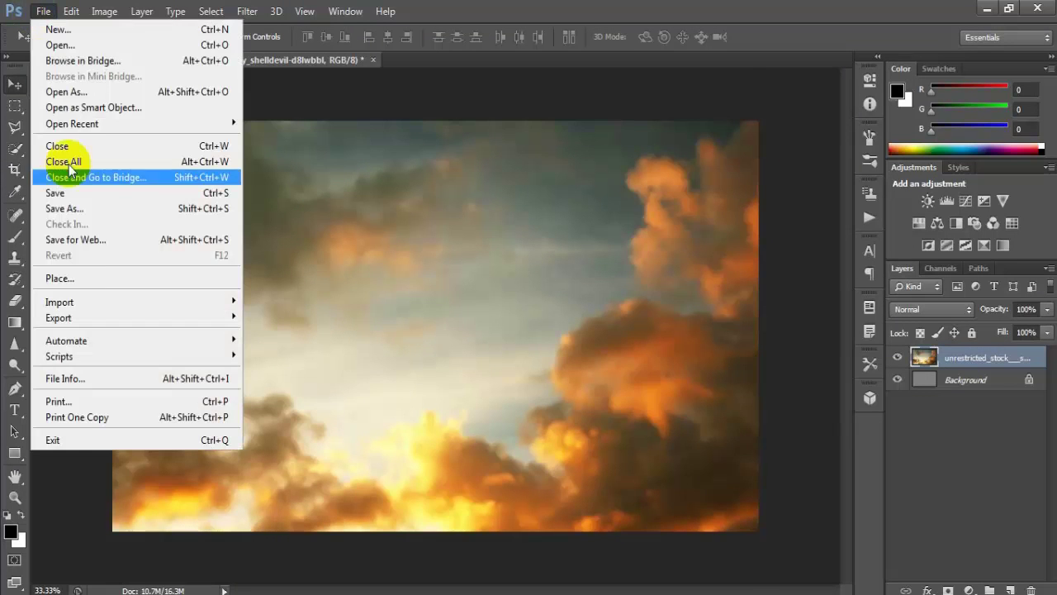
pyautogui.click(124, 279)
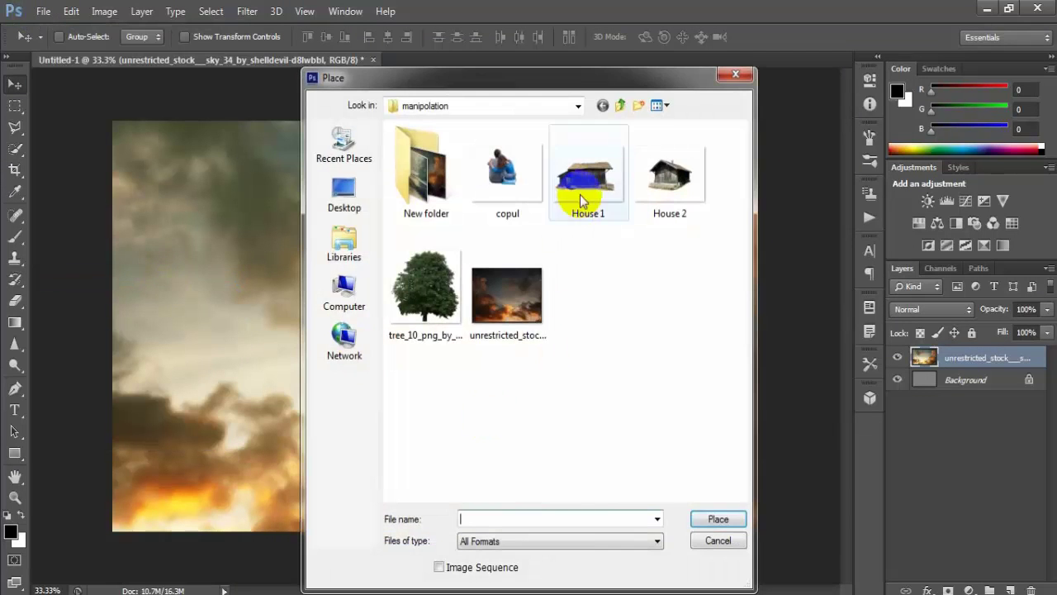
pyautogui.click(579, 198)
pyautogui.click(706, 518)
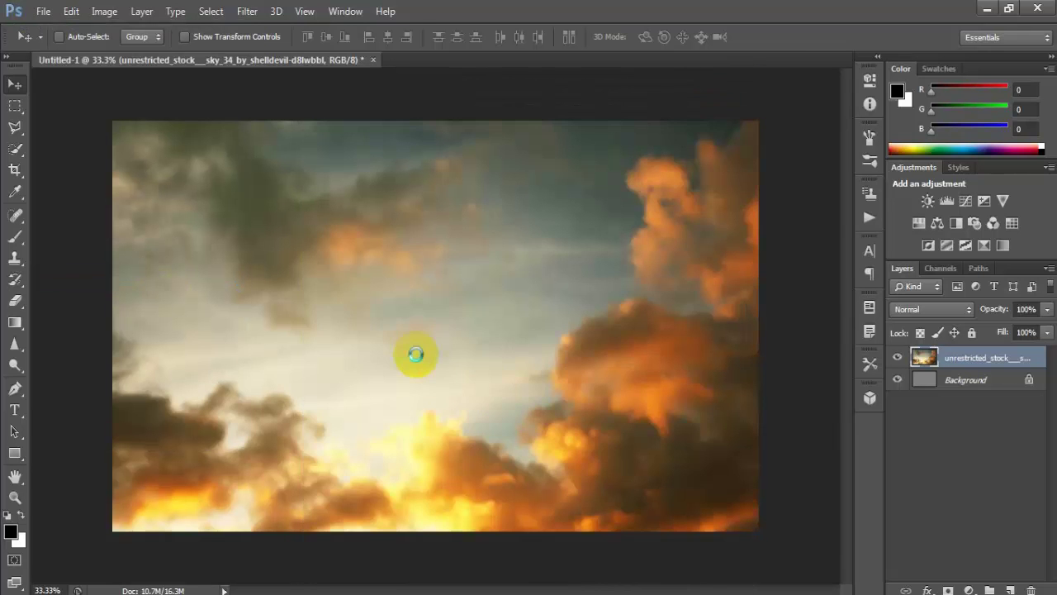
pyautogui.rightClick(511, 317)
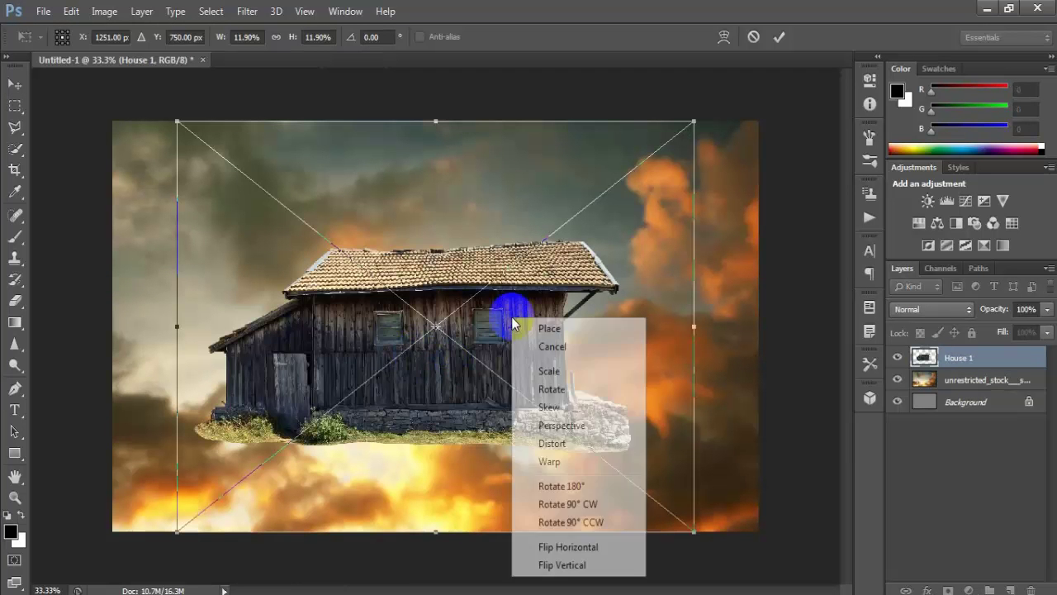
pyautogui.click(568, 547)
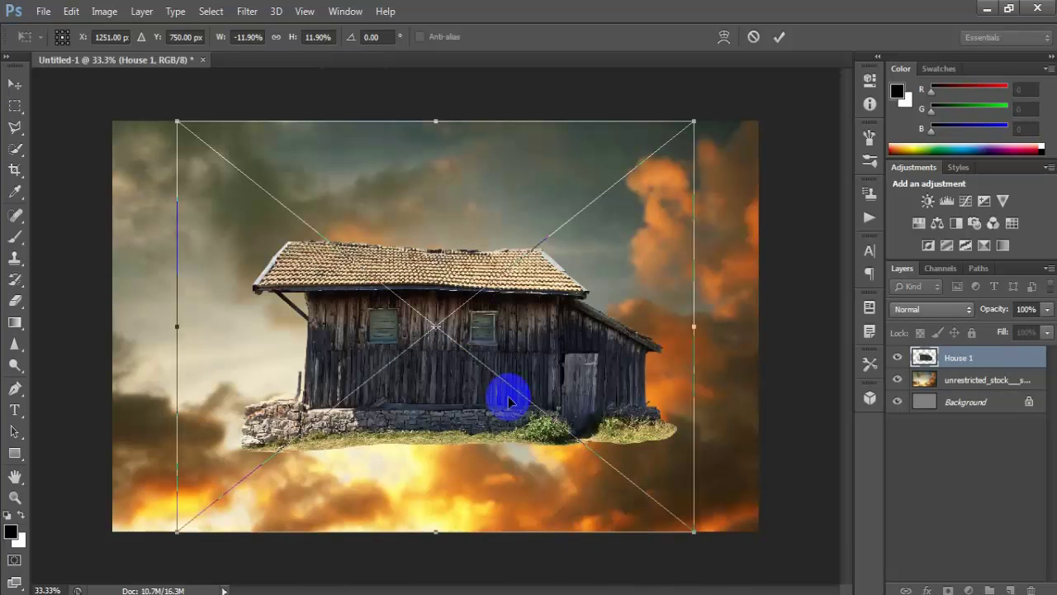
# Position House 1 at the canvas bottom, scaled to 14.83%, and rasterize it.
pyautogui.moveTo(510, 402); pyautogui.dragTo(478, 473)
pyautogui.moveTo(668, 248); pyautogui.dragTo(723, 184)
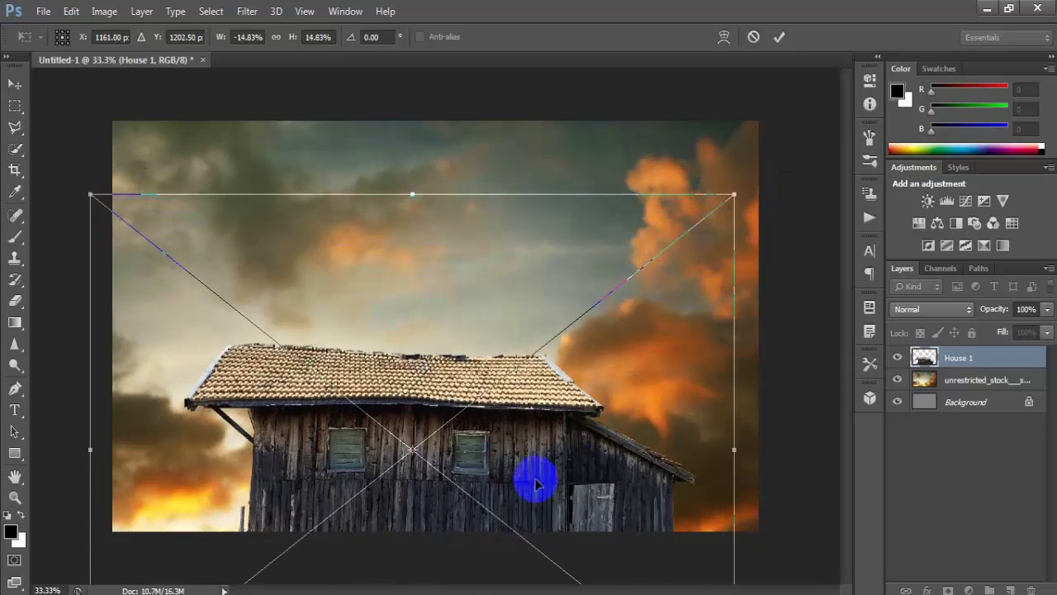
pyautogui.moveTo(533, 479); pyautogui.dragTo(533, 488)
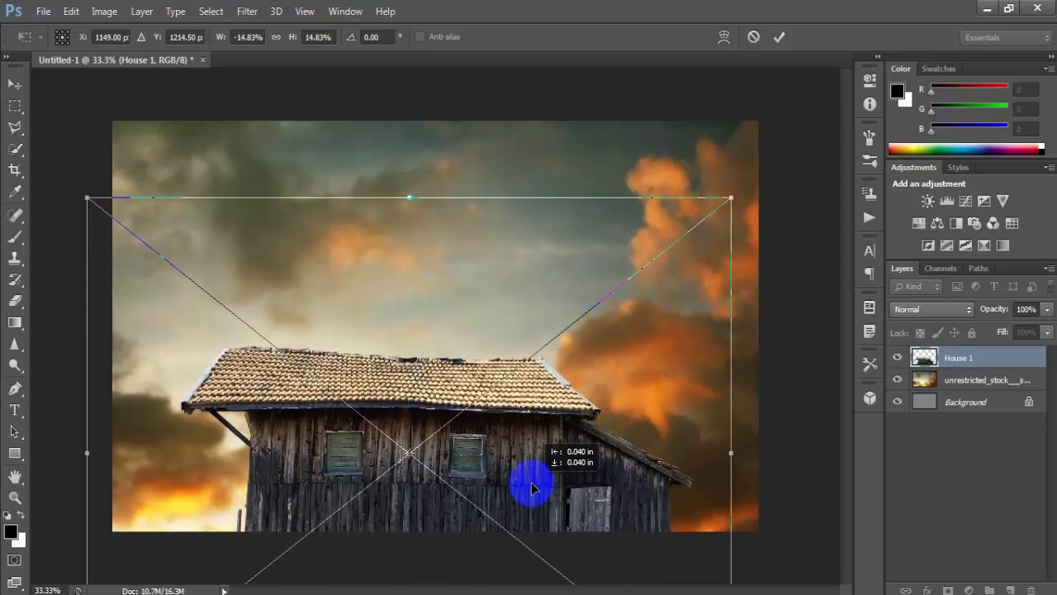
pyautogui.press('ctrl')
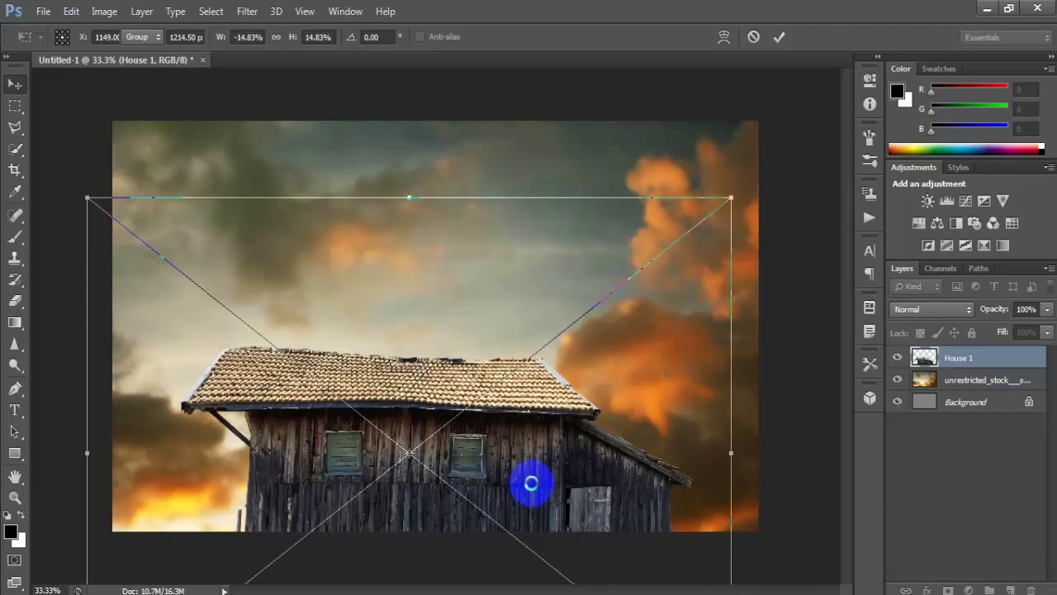
pyautogui.press('Return')
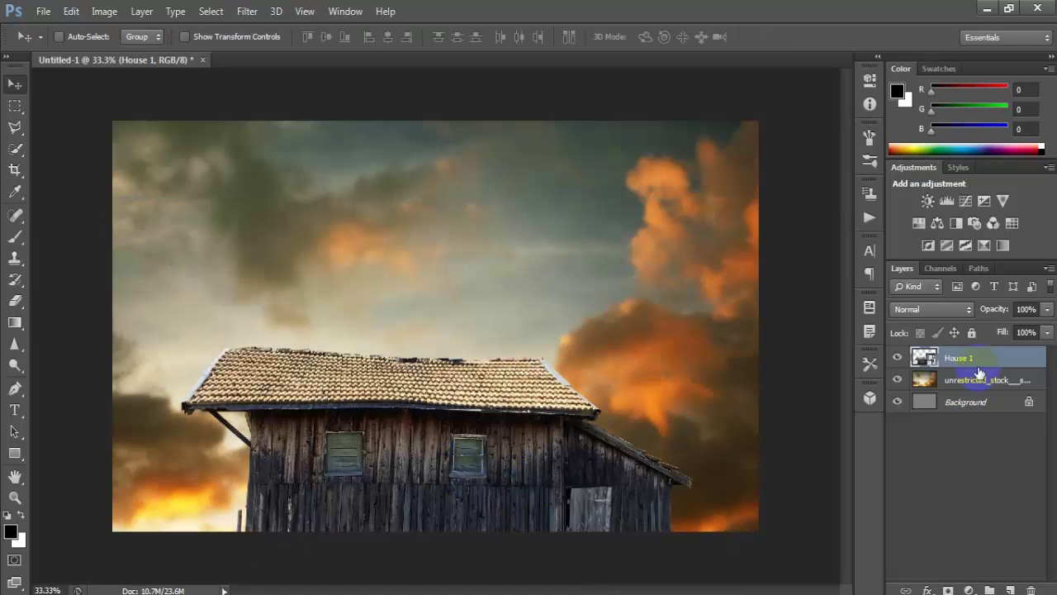
pyautogui.rightClick(980, 369)
pyautogui.click(702, 239)
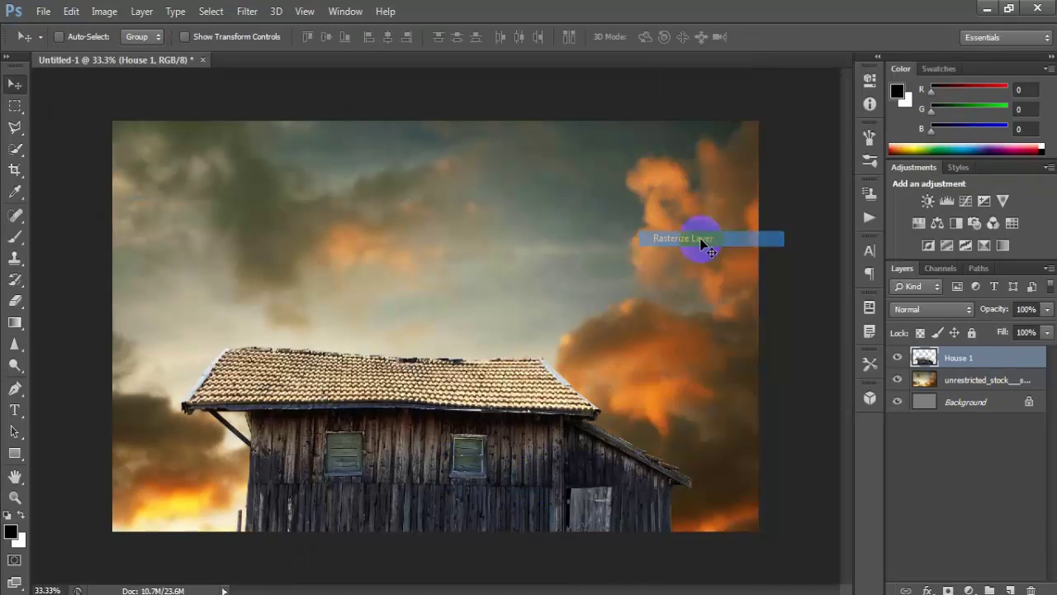
# Darken House 1 with Brightness −70, comparing with the preview toggled.
pyautogui.click(104, 11)
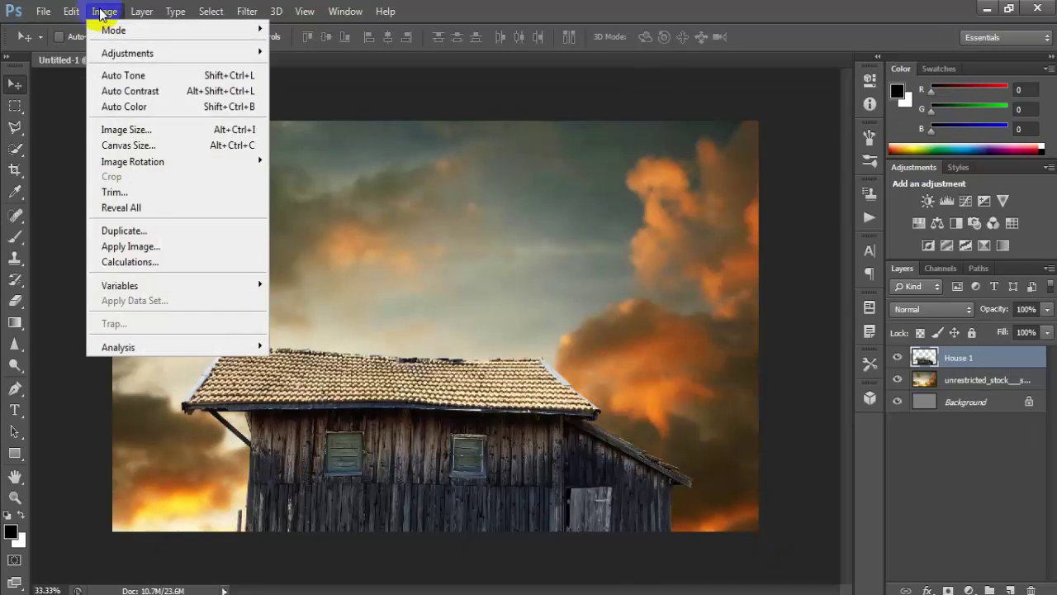
pyautogui.moveTo(128, 53)
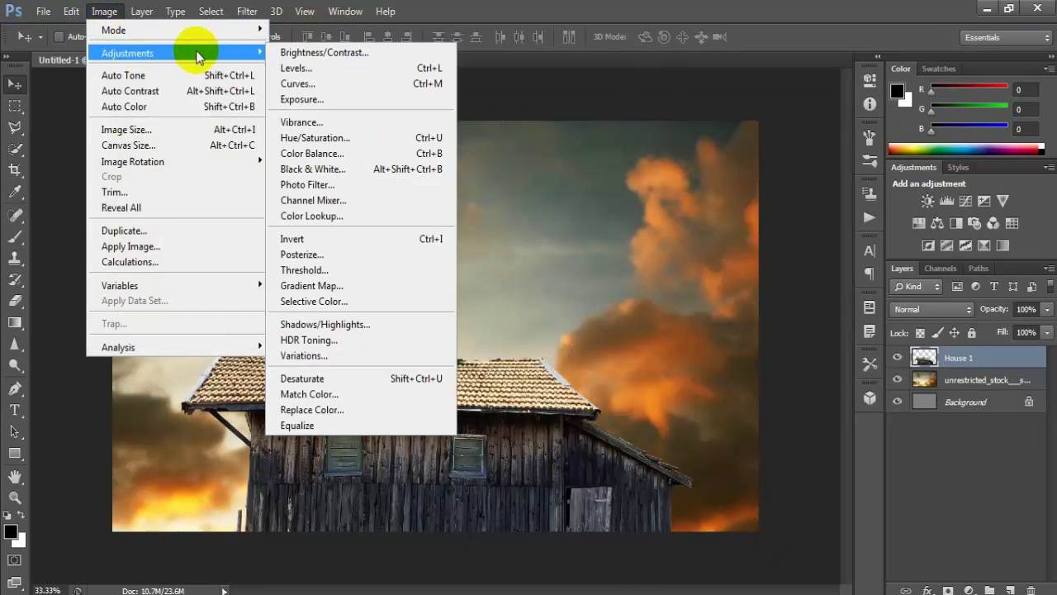
pyautogui.click(307, 54)
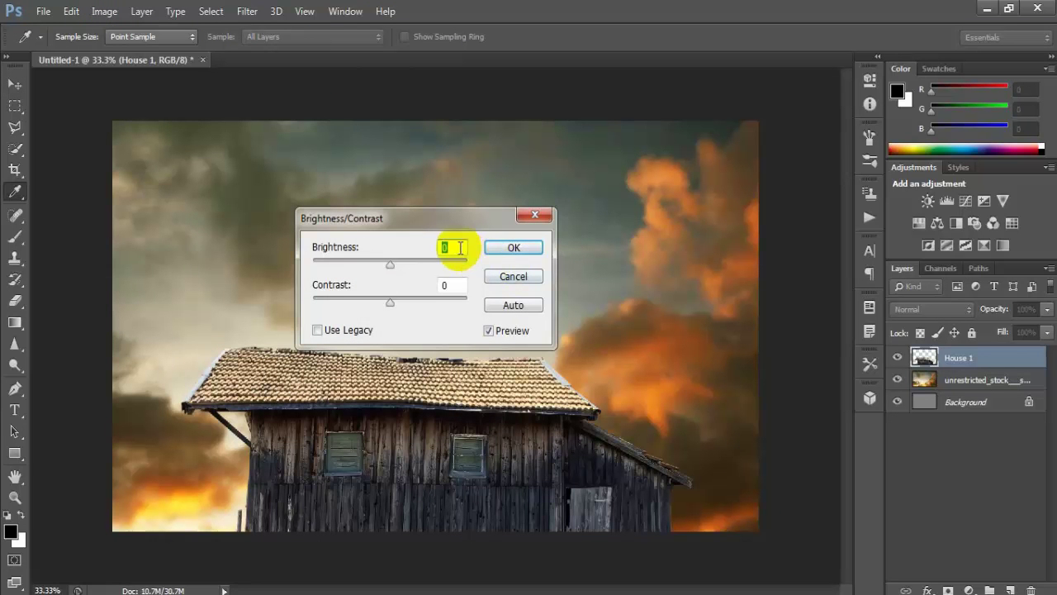
pyautogui.write('-')
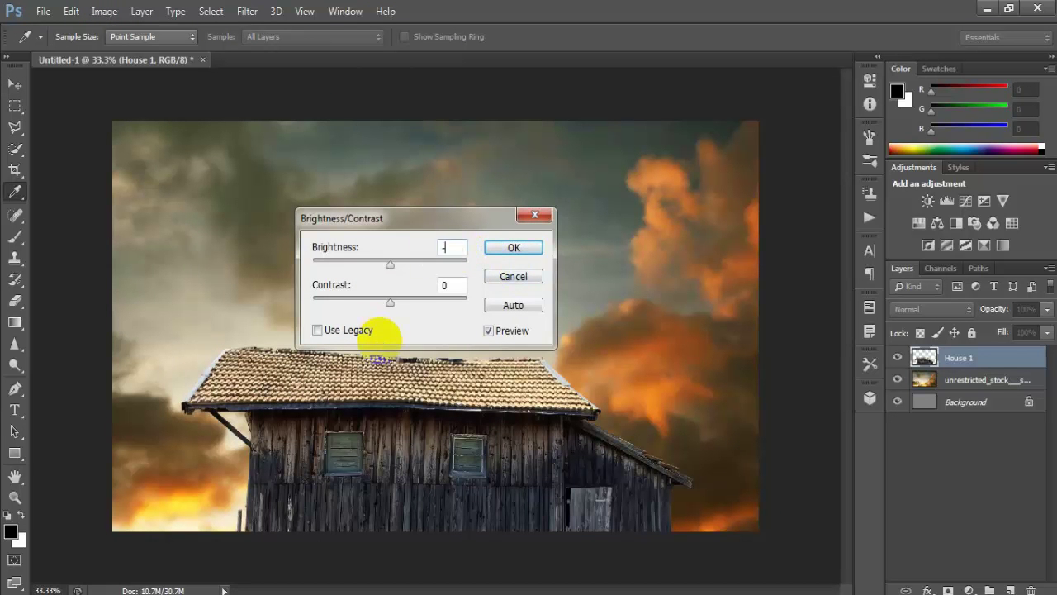
pyautogui.write('70')
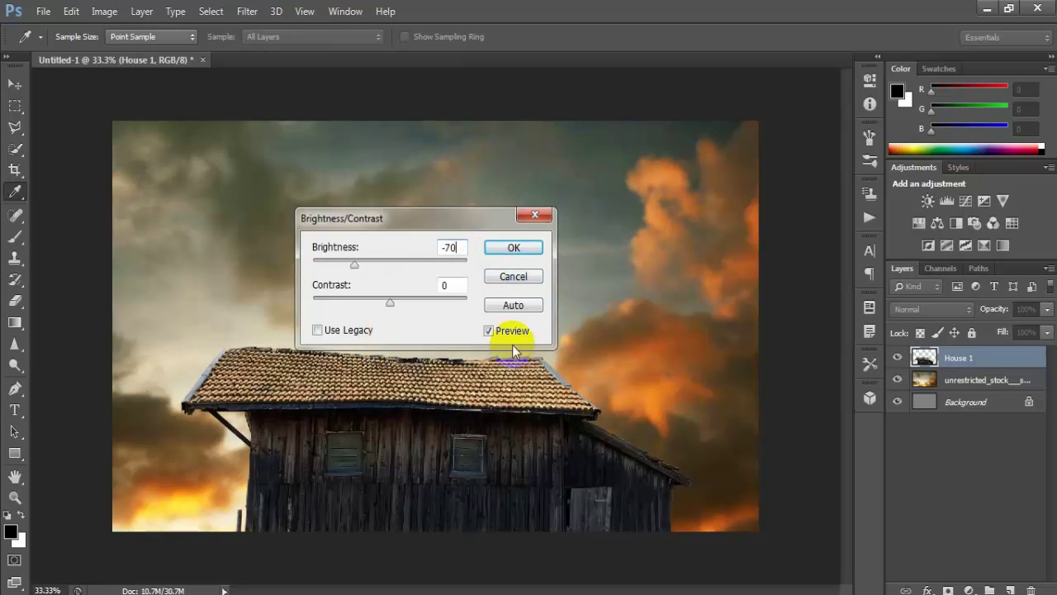
pyautogui.click(488, 331)
pyautogui.click(488, 330)
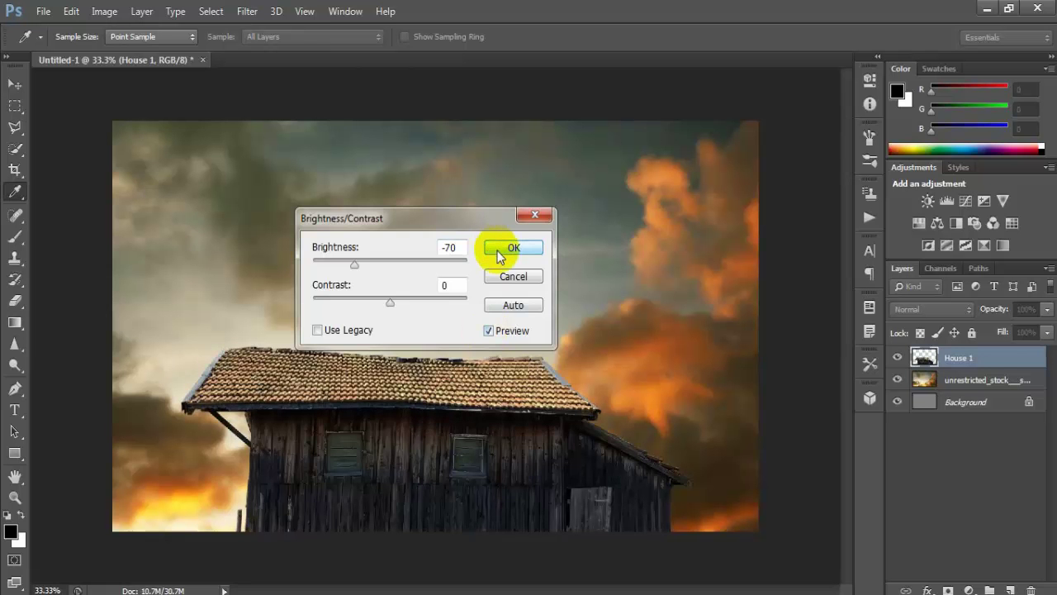
pyautogui.click(499, 255)
pyautogui.press('v')
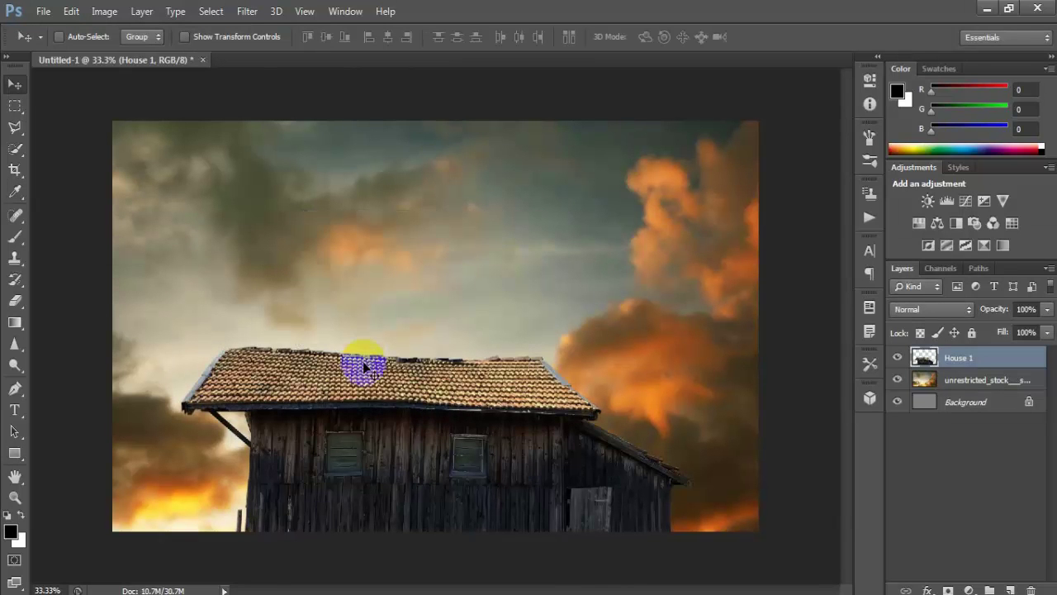
pyautogui.click(43, 12)
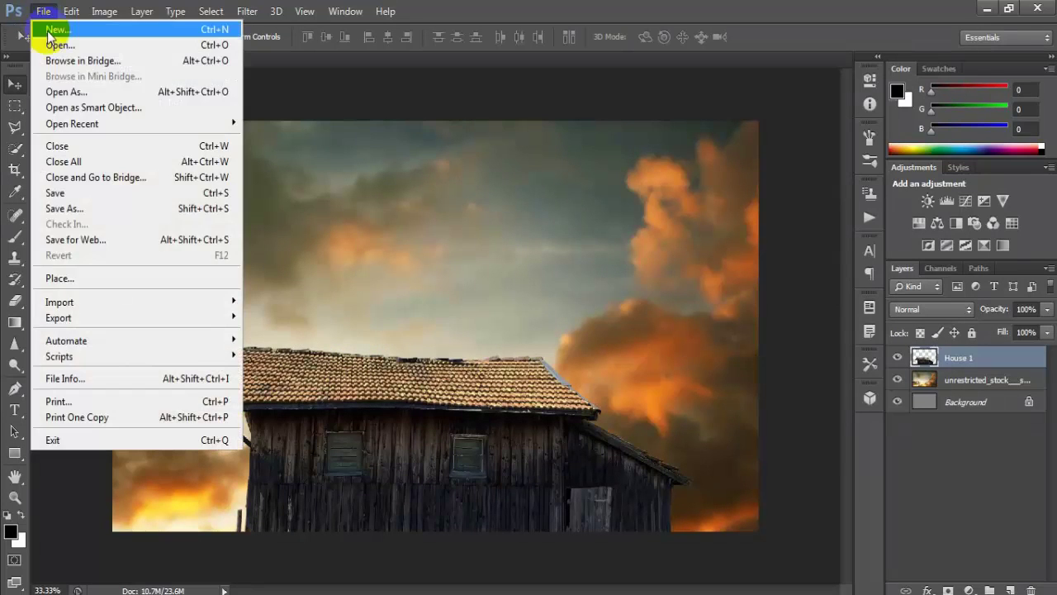
pyautogui.click(161, 282)
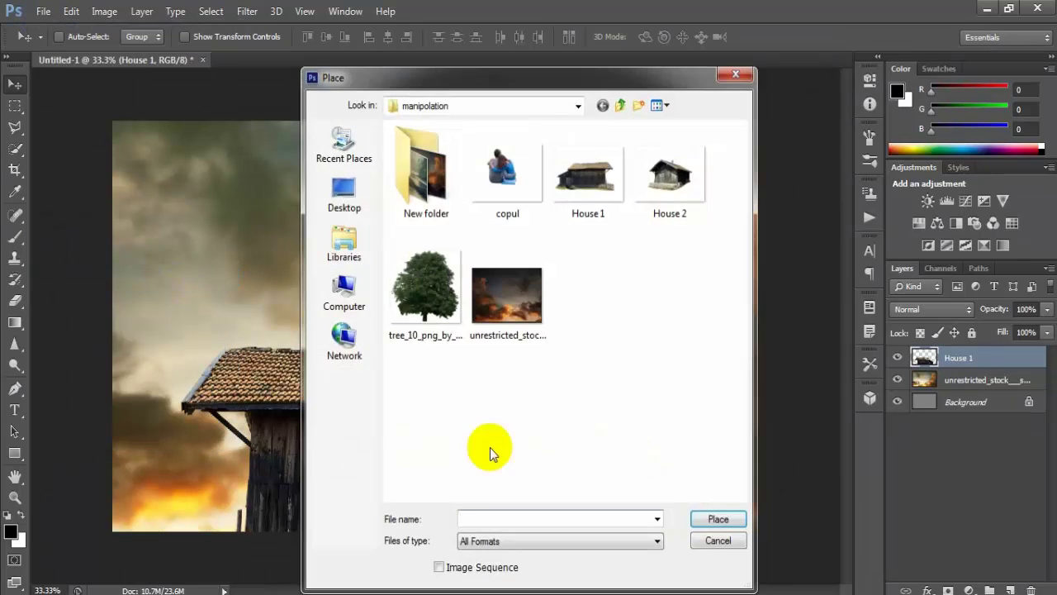
# Place House 2 at the lower right edge and rasterize its layer.
pyautogui.click(682, 191)
pyautogui.doubleClick(682, 192)
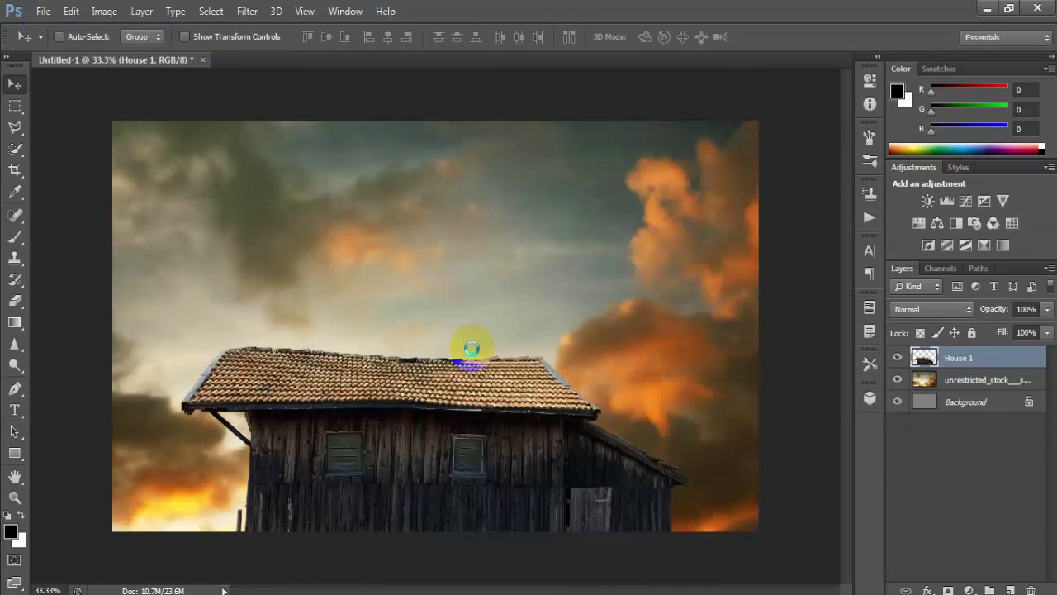
pyautogui.moveTo(477, 338)
pyautogui.mouseDown()
pyautogui.moveTo(694, 500)
pyautogui.moveTo(738, 498)
pyautogui.mouseUp()
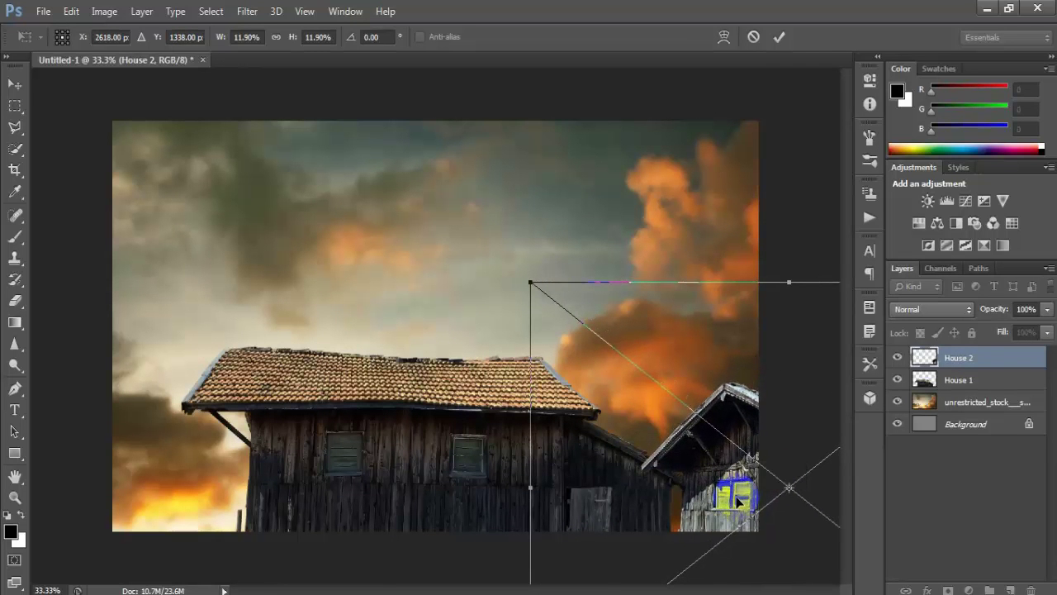
pyautogui.press('ctrl')
pyautogui.doubleClick(735, 495)
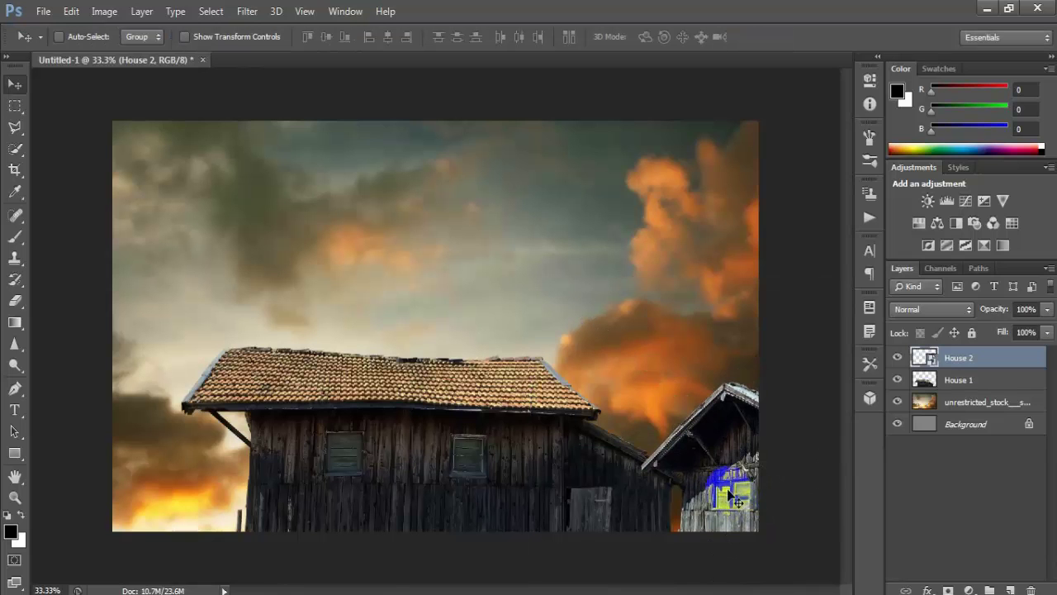
pyautogui.rightClick(983, 358)
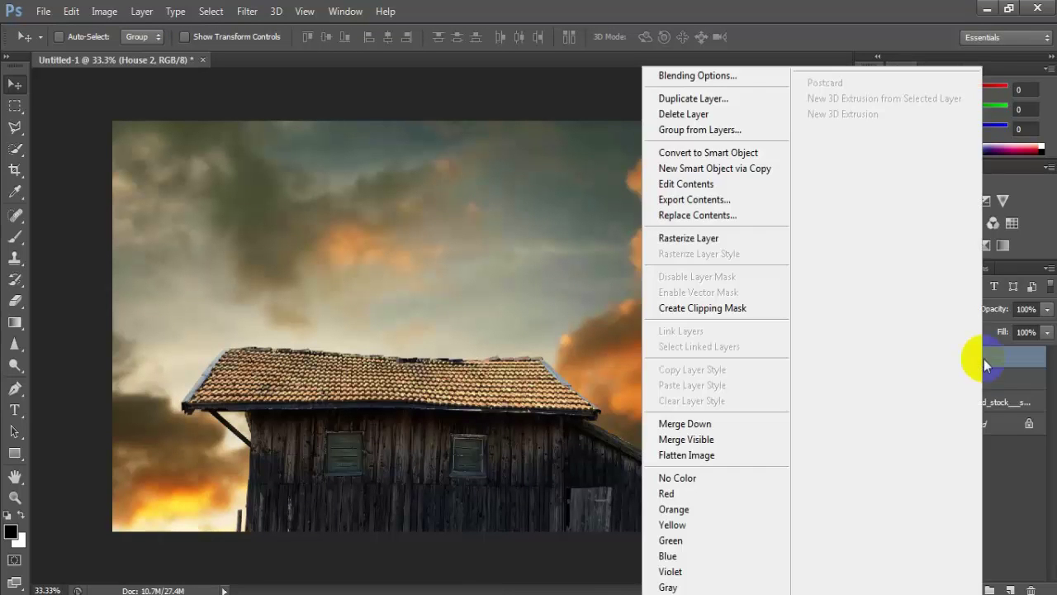
pyautogui.click(717, 237)
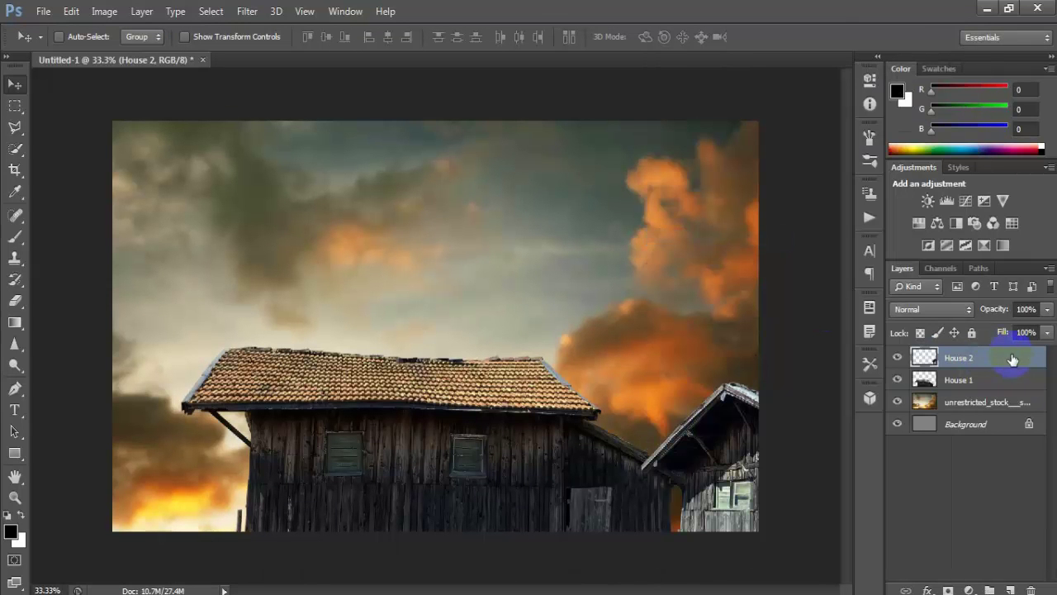
# Move House 2 below House 1 and settle it in the bottom right corner.
pyautogui.moveTo(991, 358); pyautogui.dragTo(991, 390)
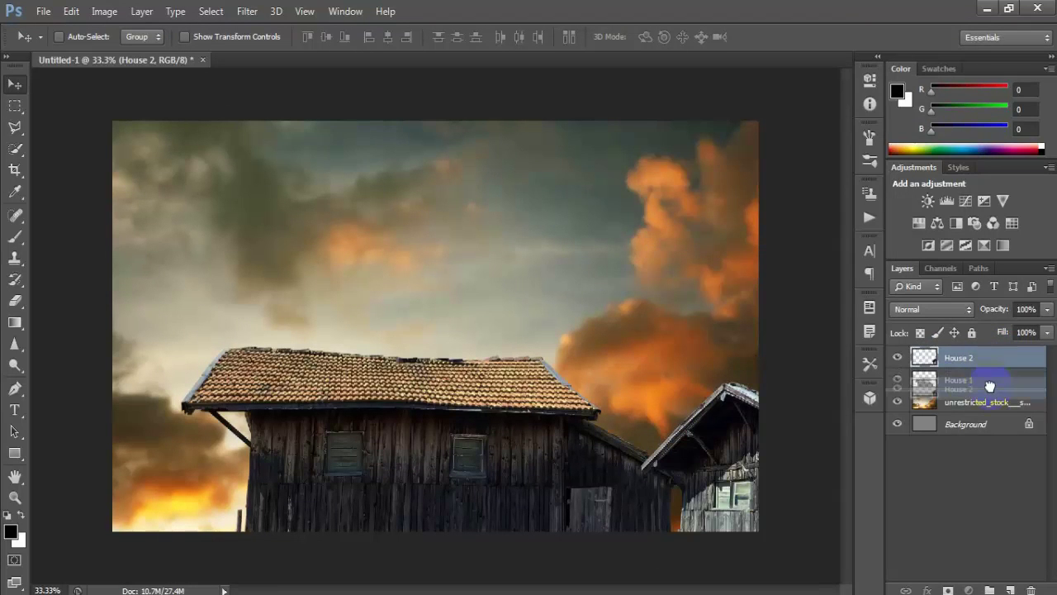
pyautogui.click(739, 471)
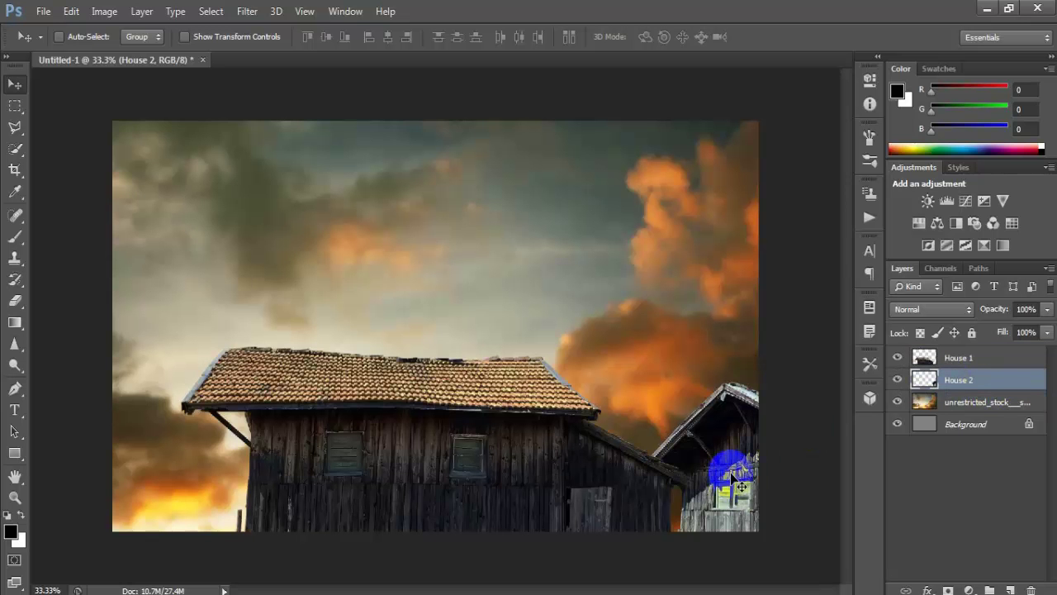
pyautogui.moveTo(731, 473); pyautogui.dragTo(732, 483)
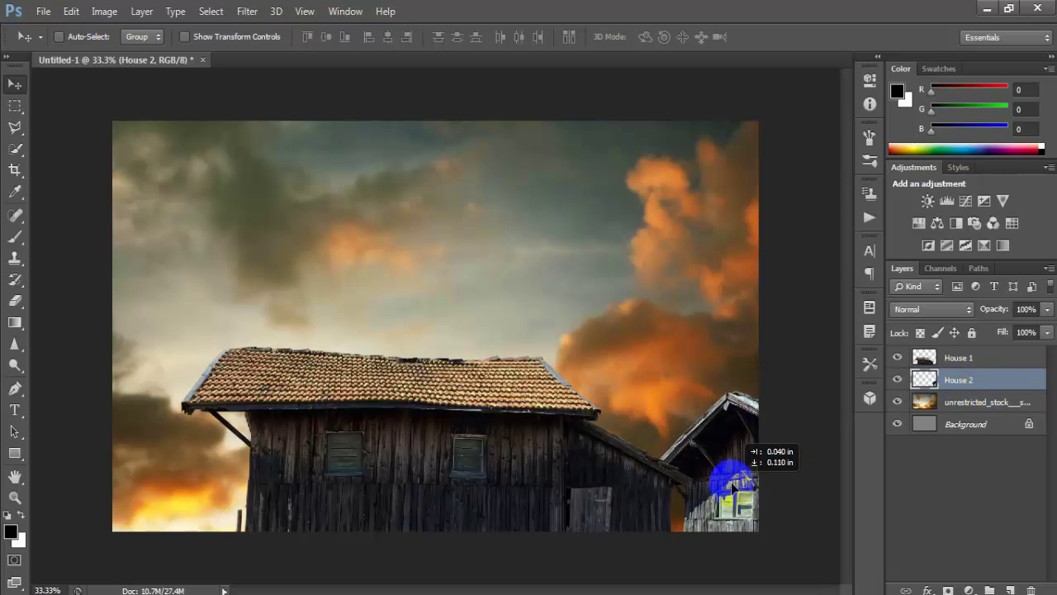
pyautogui.moveTo(733, 484); pyautogui.dragTo(694, 469)
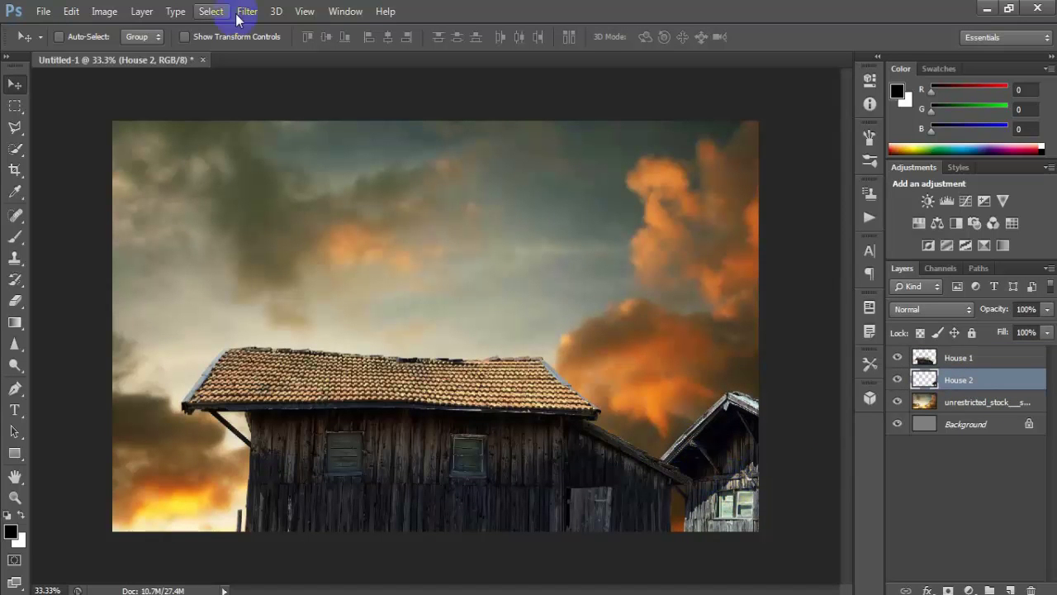
# Darken House 2 with Brightness −72 to match the first house.
pyautogui.click(104, 10)
pyautogui.moveTo(127, 53)
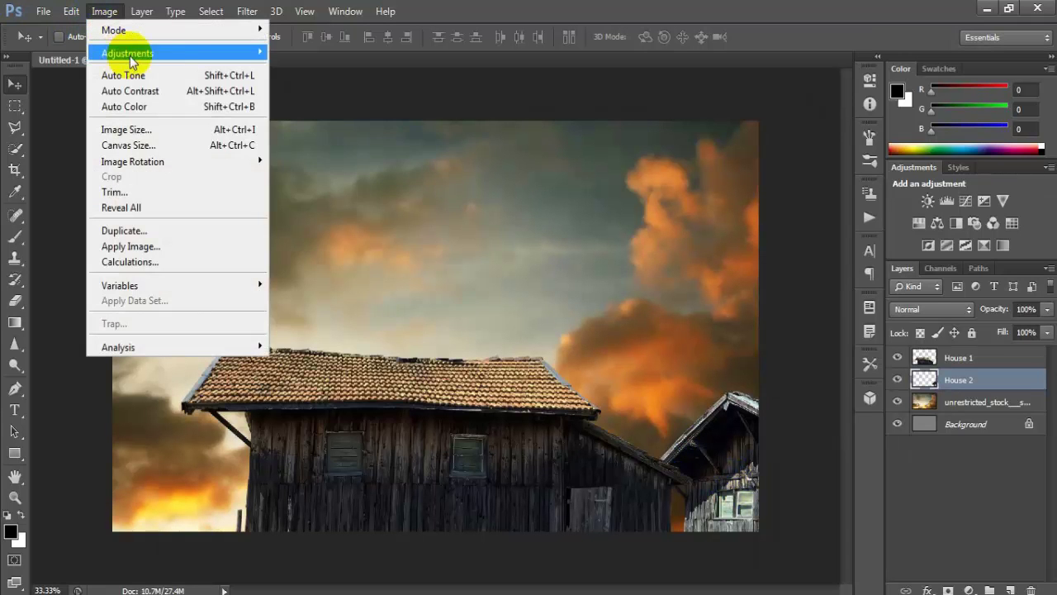
pyautogui.click(297, 52)
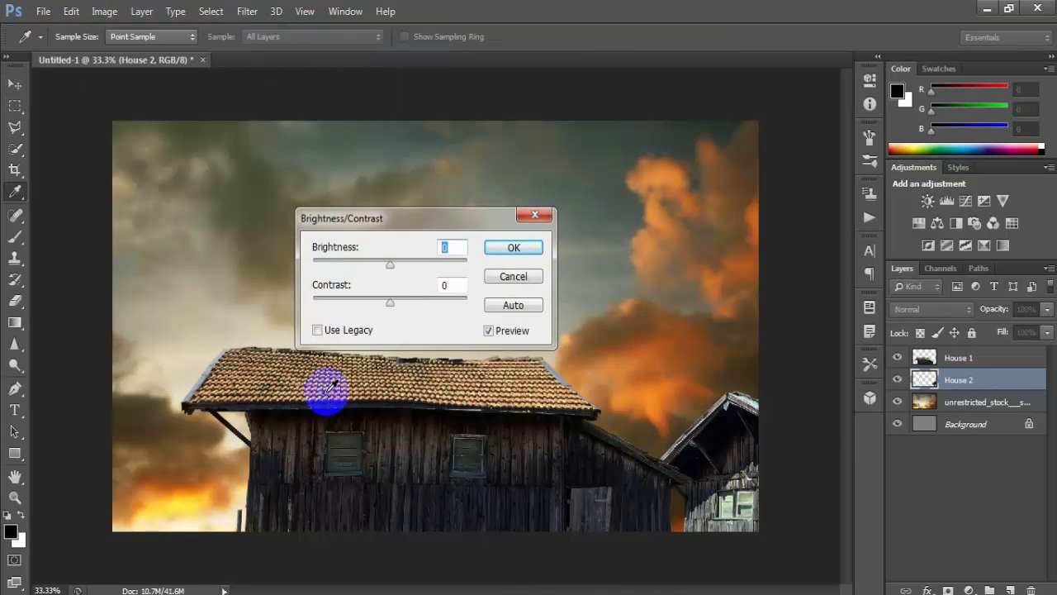
pyautogui.write('2')
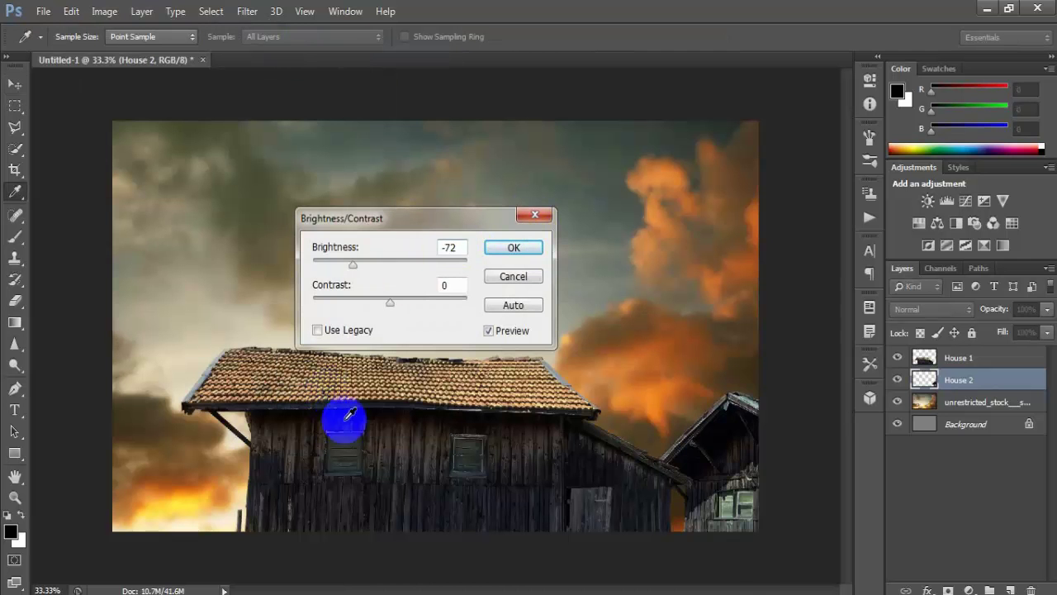
pyautogui.click(490, 332)
pyautogui.click(490, 332)
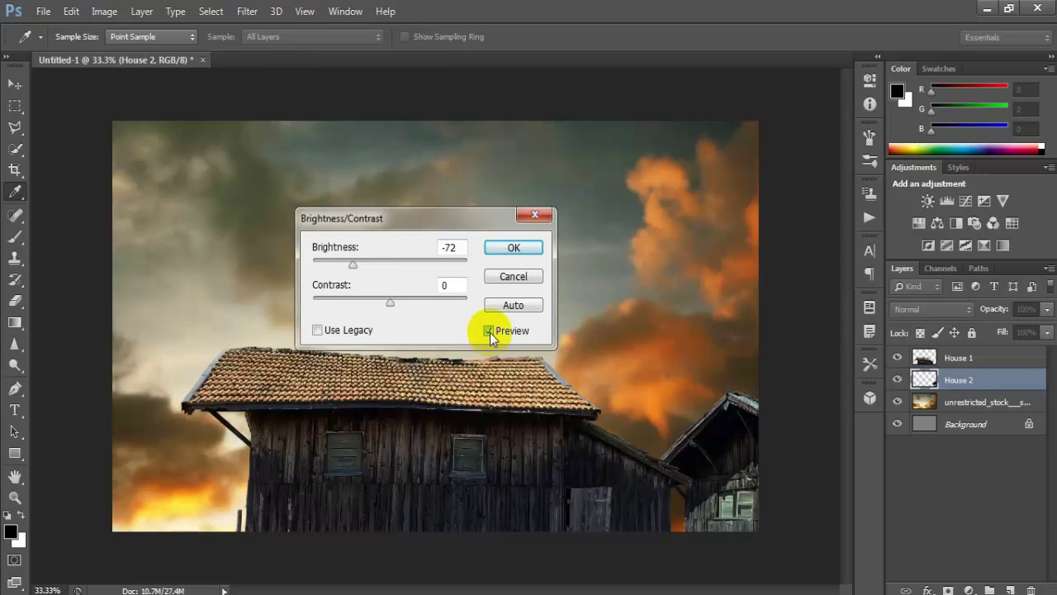
pyautogui.click(516, 251)
pyautogui.click(941, 380)
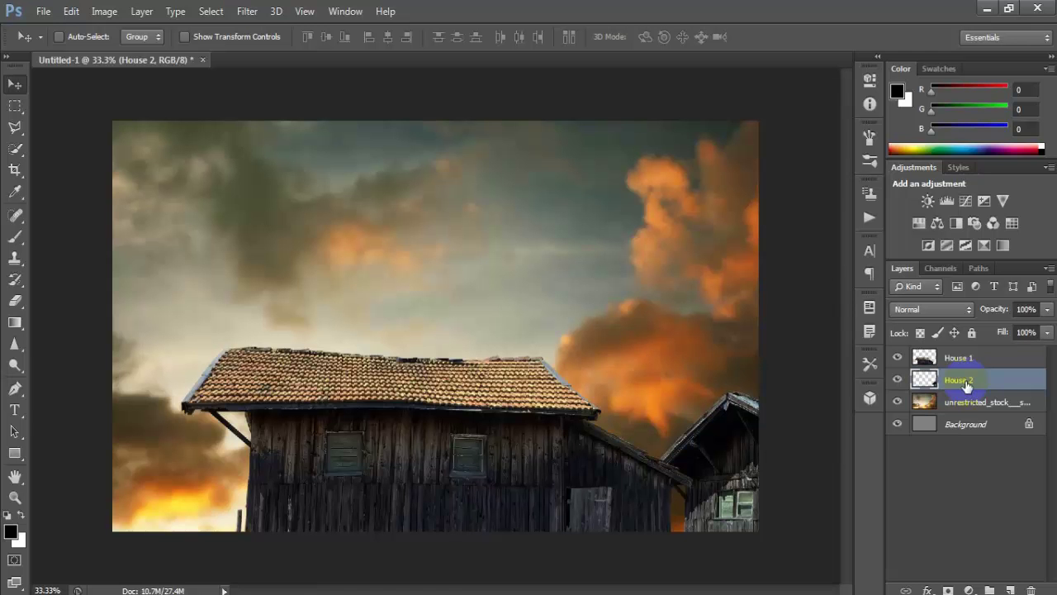
# Duplicate House 2 and move the copy to the lower left.
pyautogui.hotkey('ctrl', 'j')
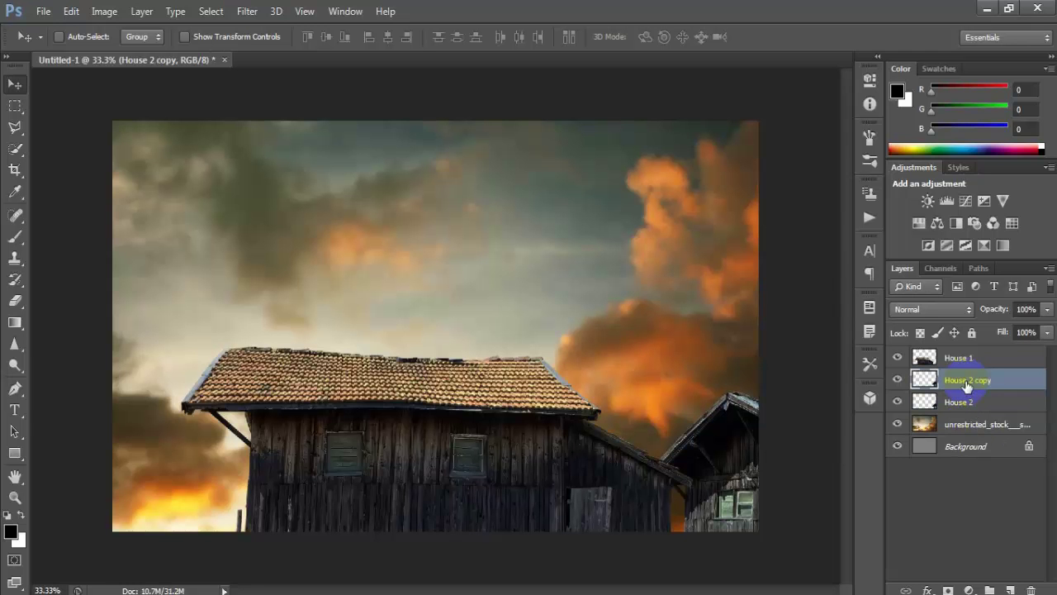
pyautogui.moveTo(743, 432)
pyautogui.mouseDown()
pyautogui.moveTo(120, 433)
pyautogui.moveTo(156, 481)
pyautogui.moveTo(185, 467)
pyautogui.mouseUp()
pyautogui.hotkey('ctrl', 't')
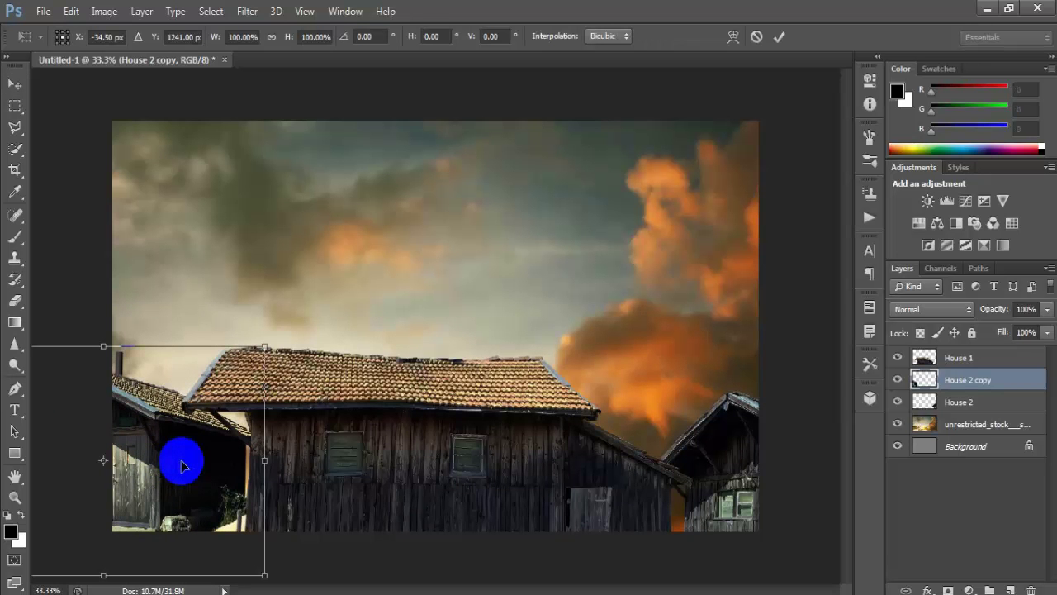
pyautogui.rightClick(182, 465)
pyautogui.click(231, 432)
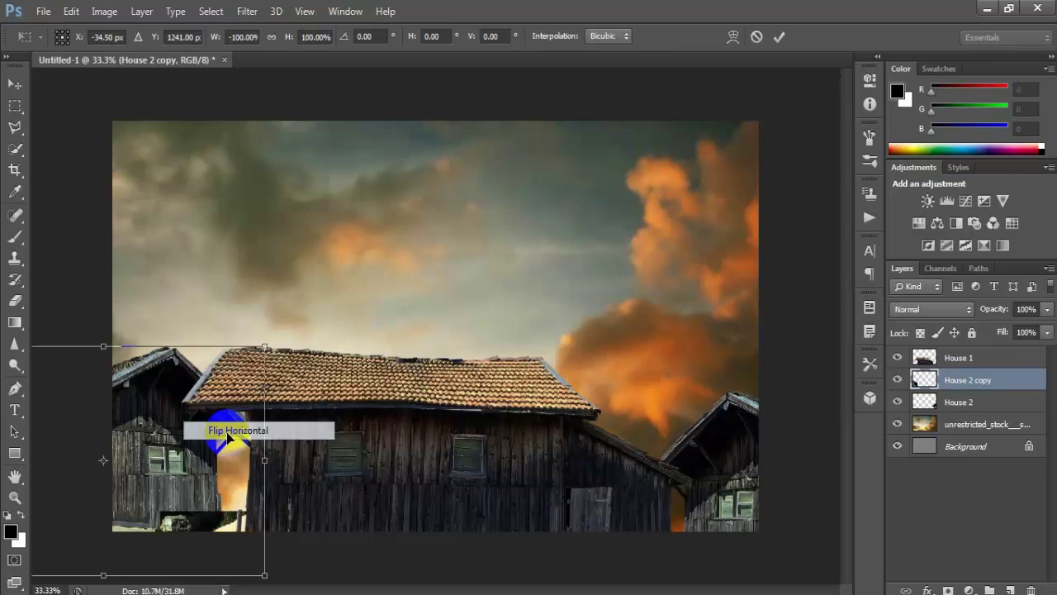
pyautogui.moveTo(162, 452)
pyautogui.mouseDown()
pyautogui.moveTo(179, 469)
pyautogui.moveTo(171, 481)
pyautogui.mouseUp()
# Unflip the house copy, enlarge it to about 110%, and commit at the left edge.
pyautogui.rightClick(165, 456)
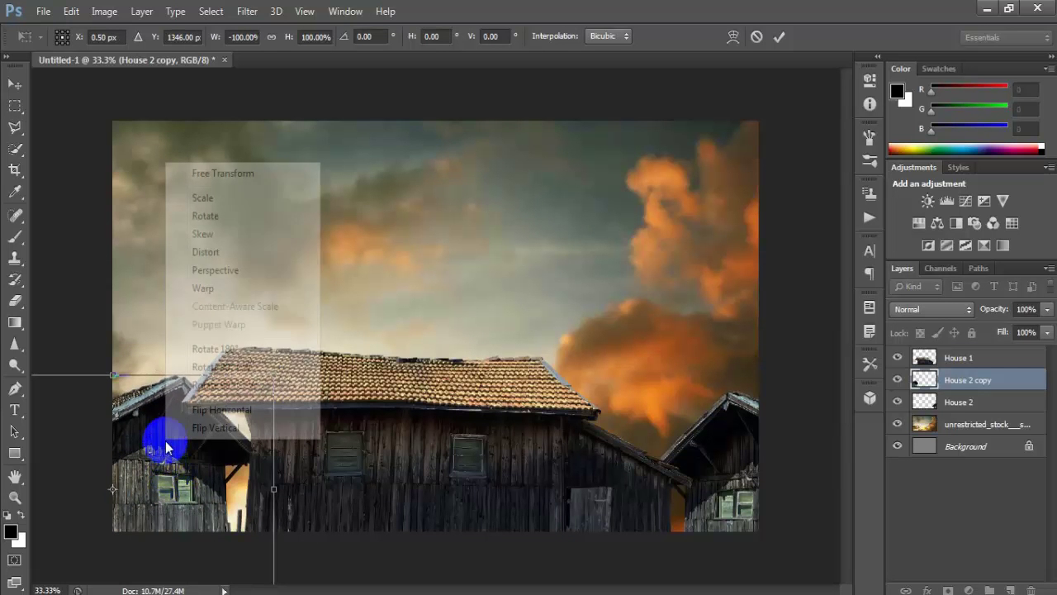
pyautogui.click(194, 423)
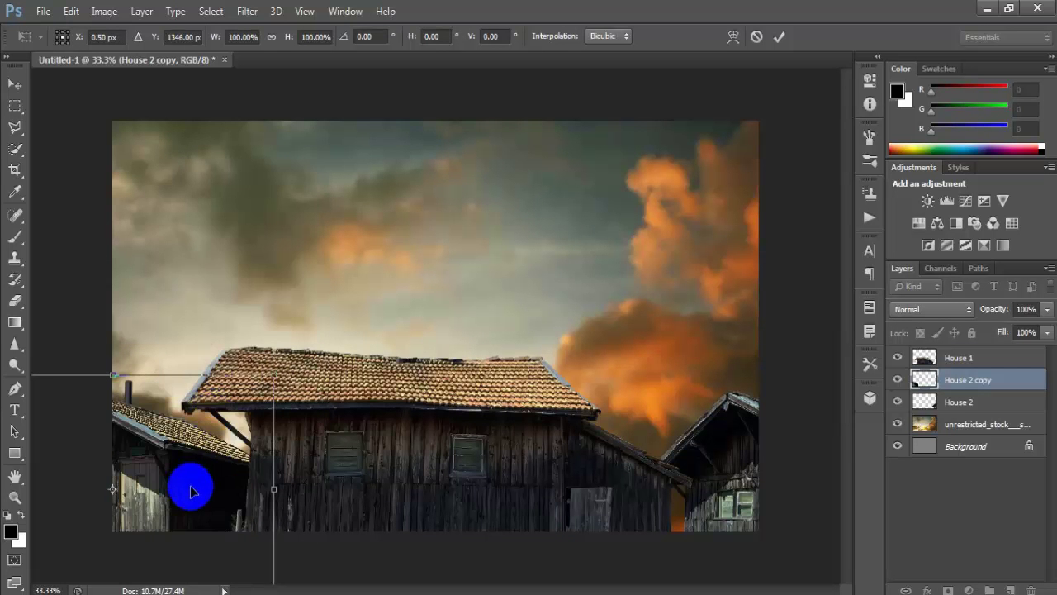
pyautogui.moveTo(190, 491); pyautogui.dragTo(171, 488)
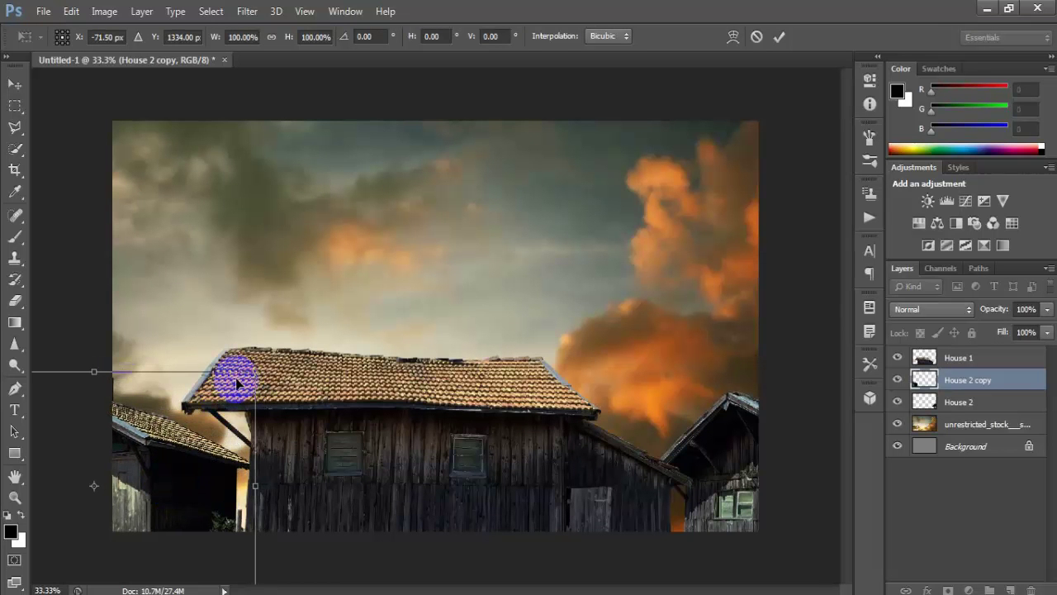
pyautogui.moveTo(256, 371); pyautogui.dragTo(270, 357)
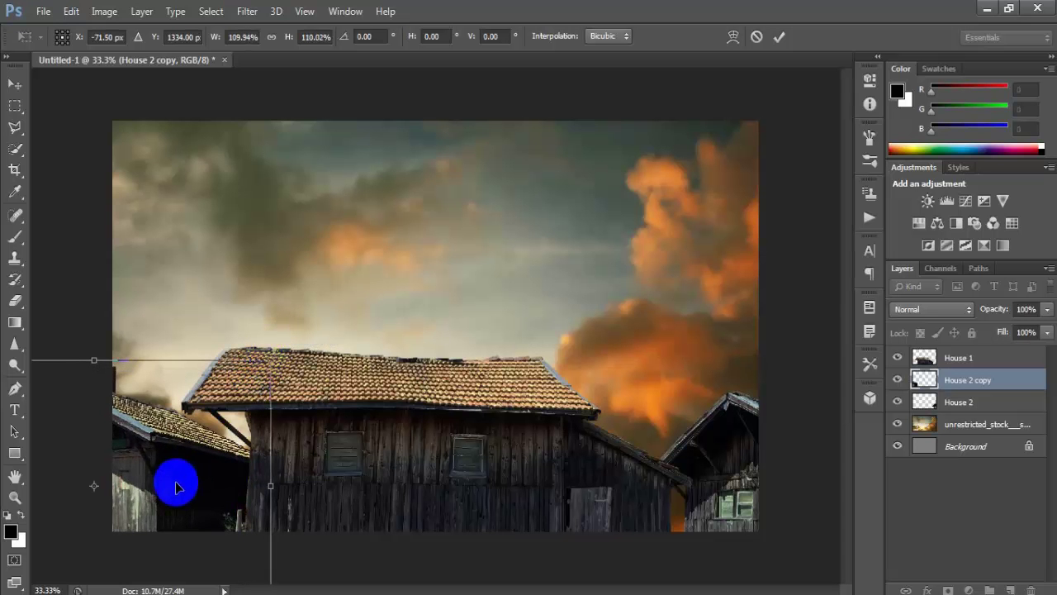
pyautogui.moveTo(173, 483); pyautogui.dragTo(173, 477)
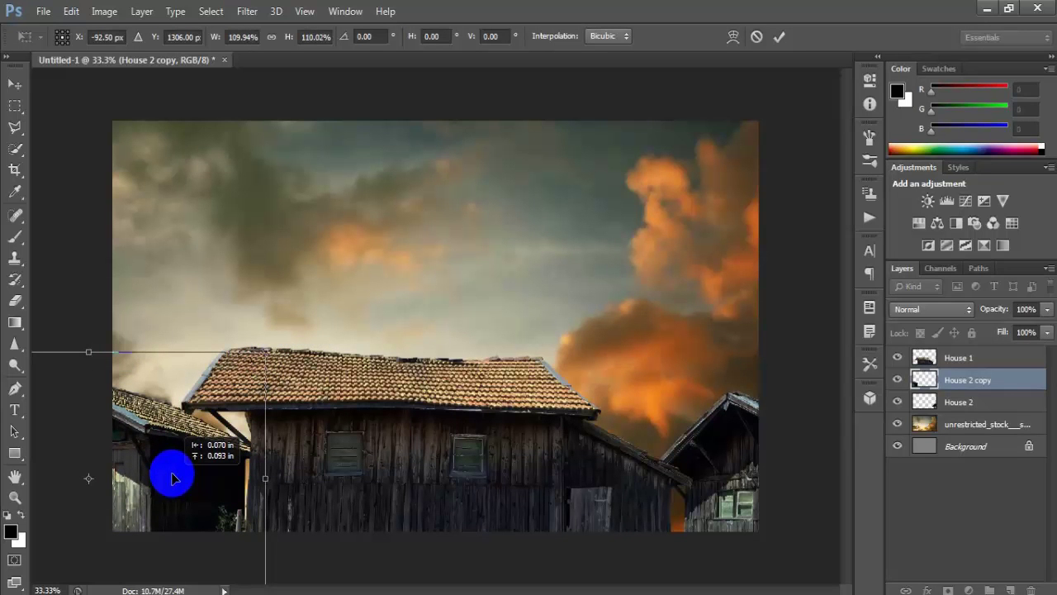
pyautogui.moveTo(172, 477); pyautogui.dragTo(172, 486)
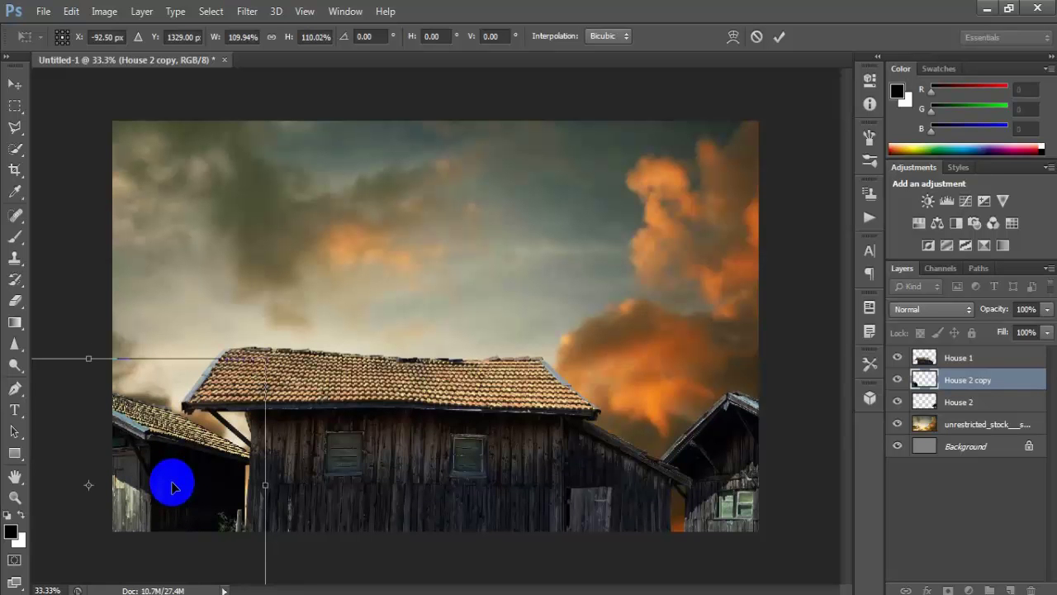
pyautogui.press('Return')
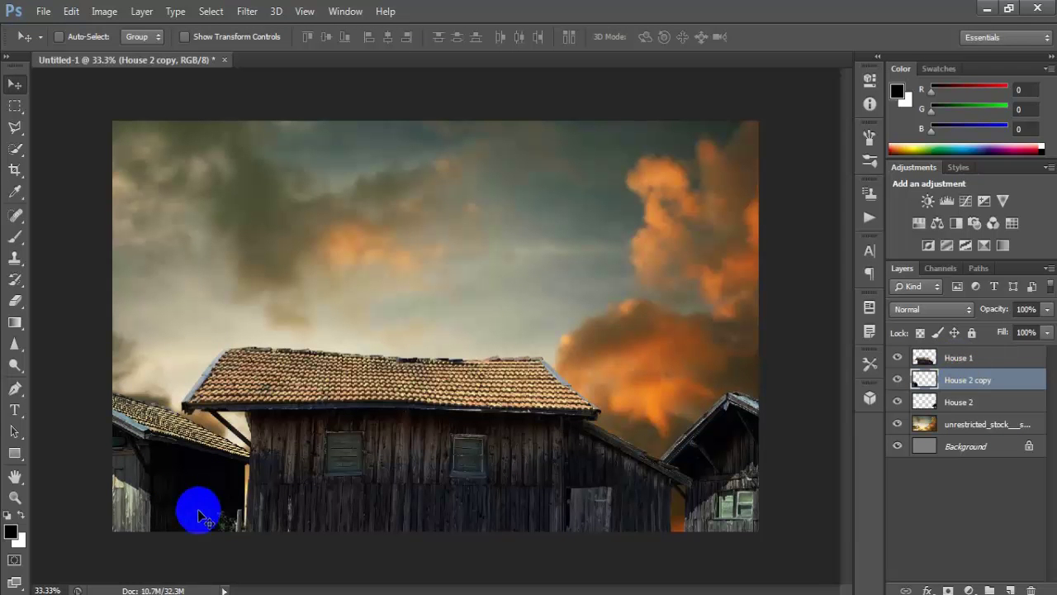
# Darken the House 2 copy with Brightness −67, comparing with the preview toggled.
pyautogui.click(104, 10)
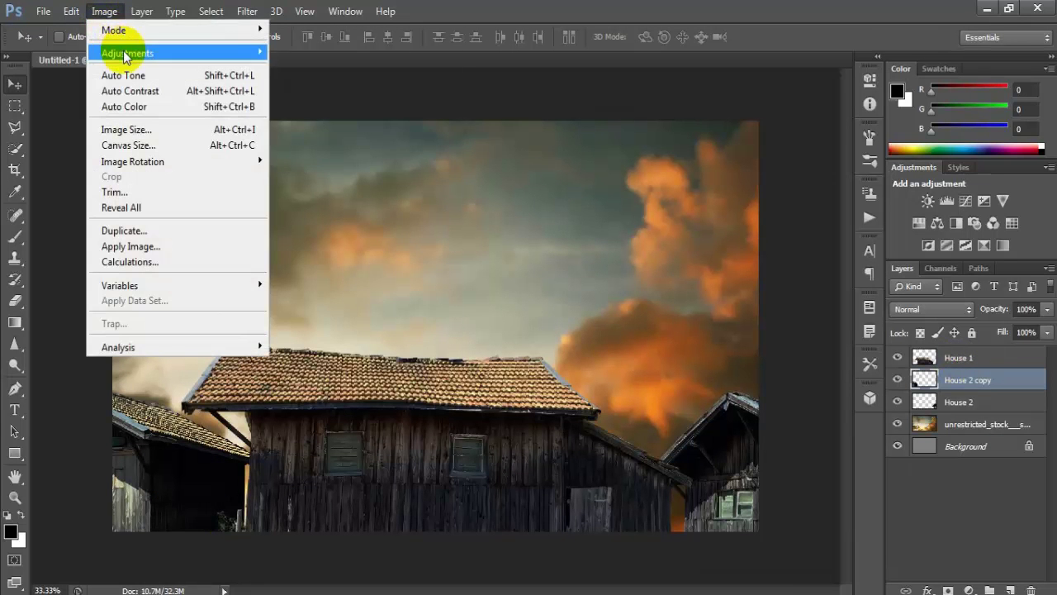
pyautogui.moveTo(127, 53)
pyautogui.click(322, 53)
pyautogui.write('-')
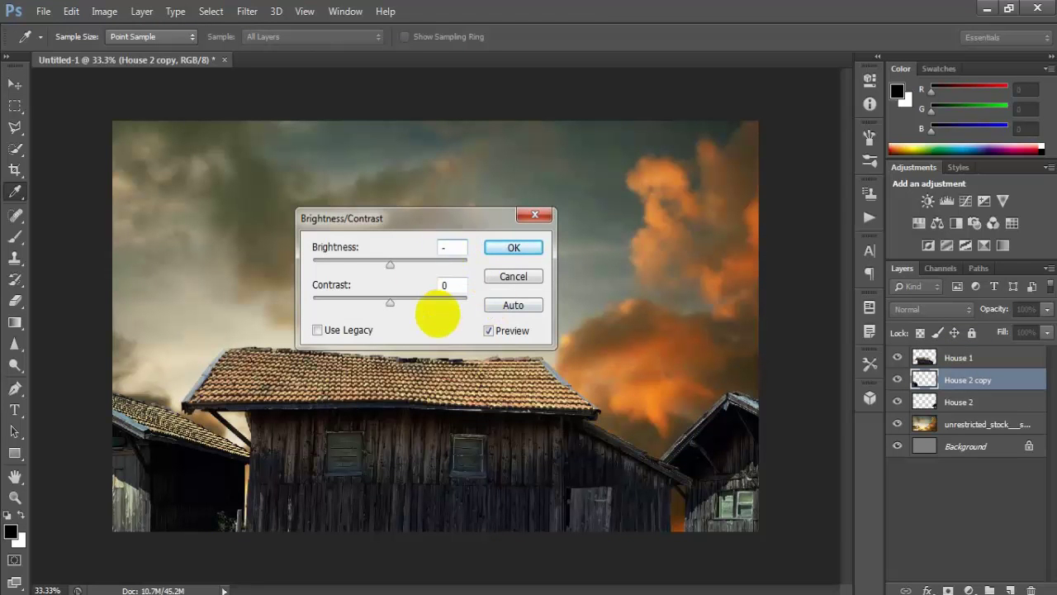
pyautogui.write('67')
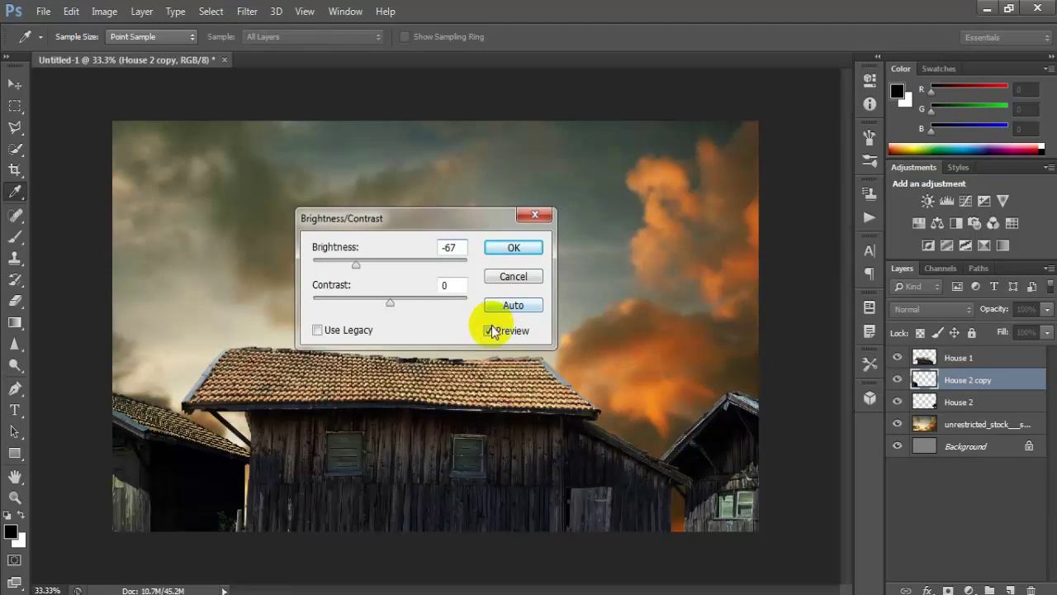
pyautogui.click(490, 330)
pyautogui.click(491, 330)
pyautogui.click(514, 247)
pyautogui.press('v')
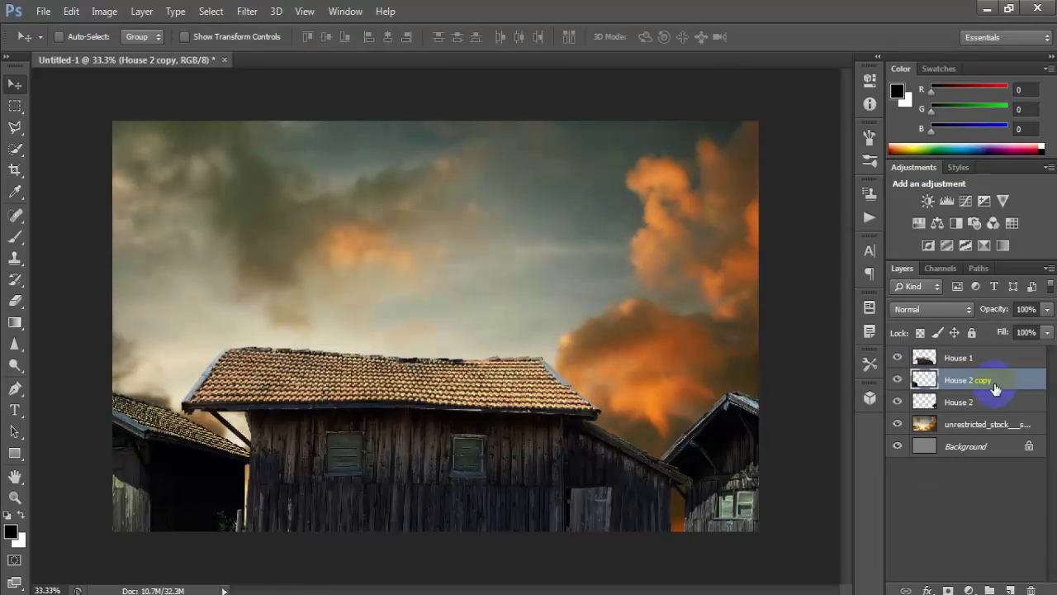
pyautogui.click(958, 357)
# Nudge House 1 into place, then group House 1, House 2 copy and House 2 as 'House'.
pyautogui.moveTo(358, 503)
pyautogui.mouseDown()
pyautogui.moveTo(360, 522)
pyautogui.moveTo(362, 510)
pyautogui.mouseUp()
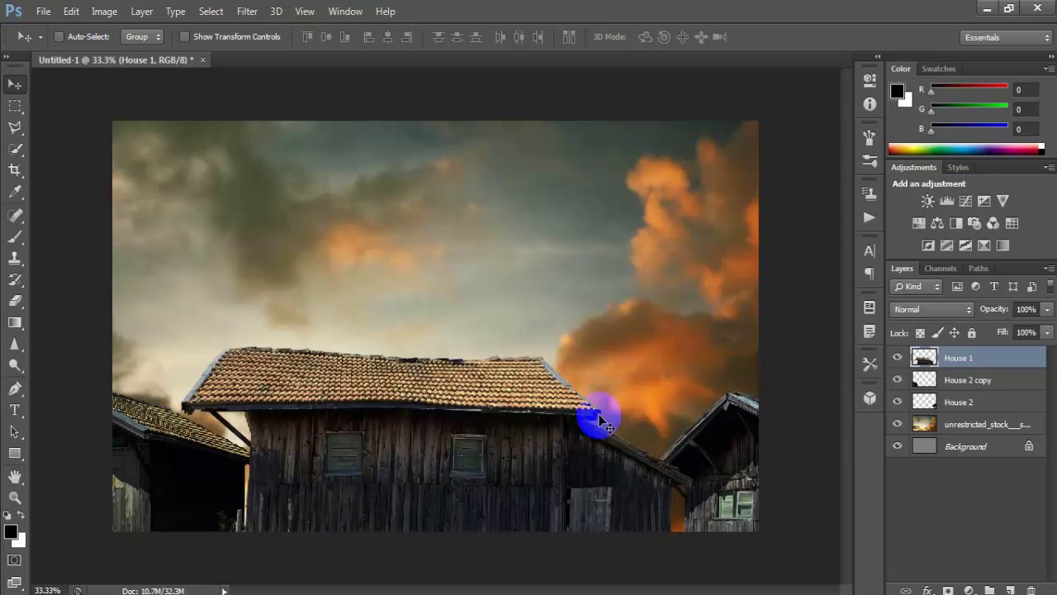
pyautogui.click(981, 382)
pyautogui.keyDown('ctrl'); pyautogui.click(980, 362); pyautogui.keyUp('ctrl')
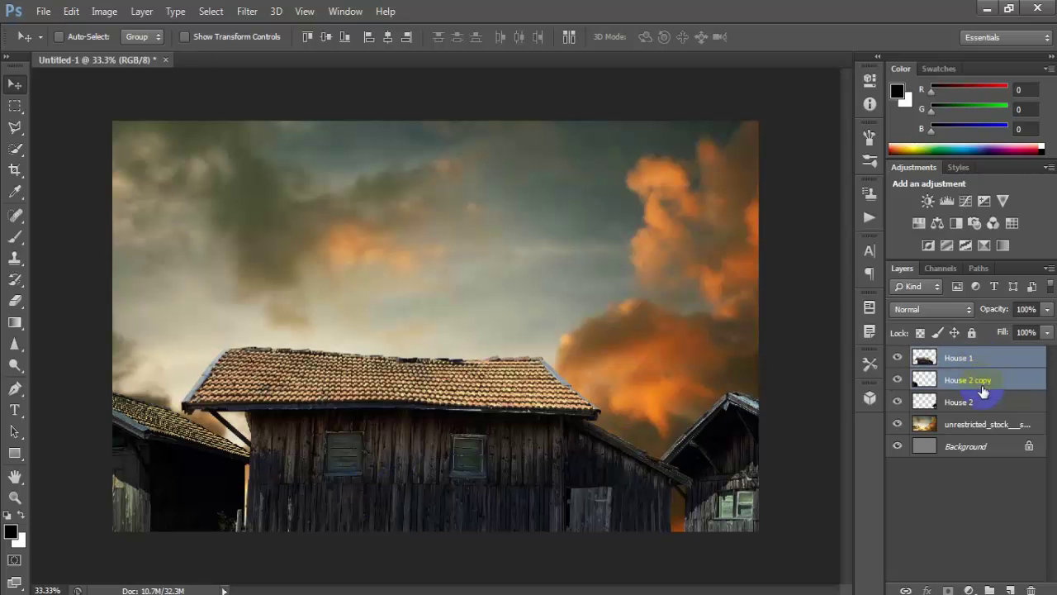
pyautogui.keyDown('ctrl'); pyautogui.click(982, 406); pyautogui.keyUp('ctrl')
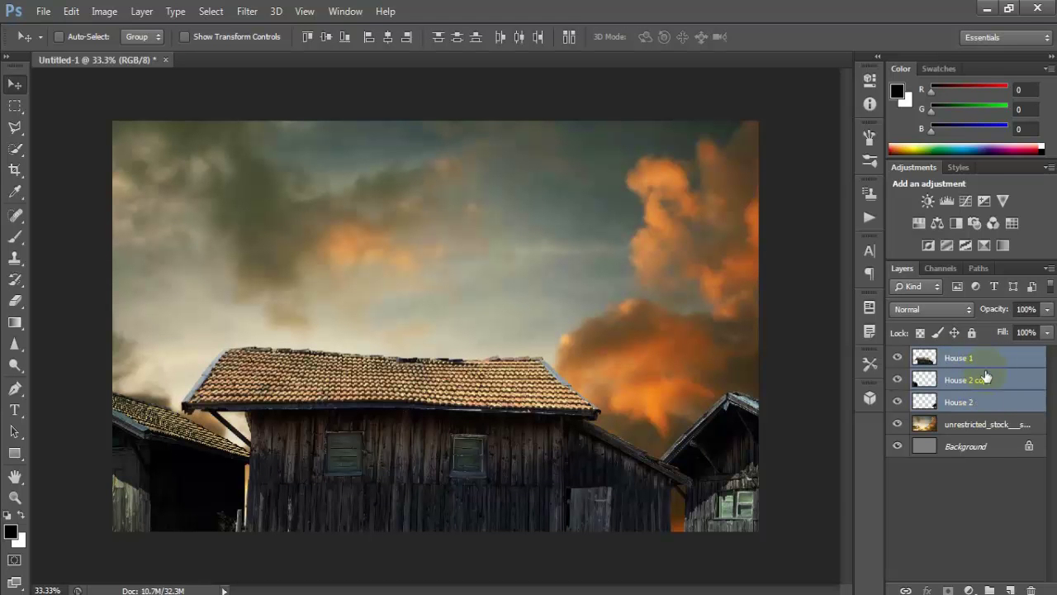
pyautogui.rightClick(985, 378)
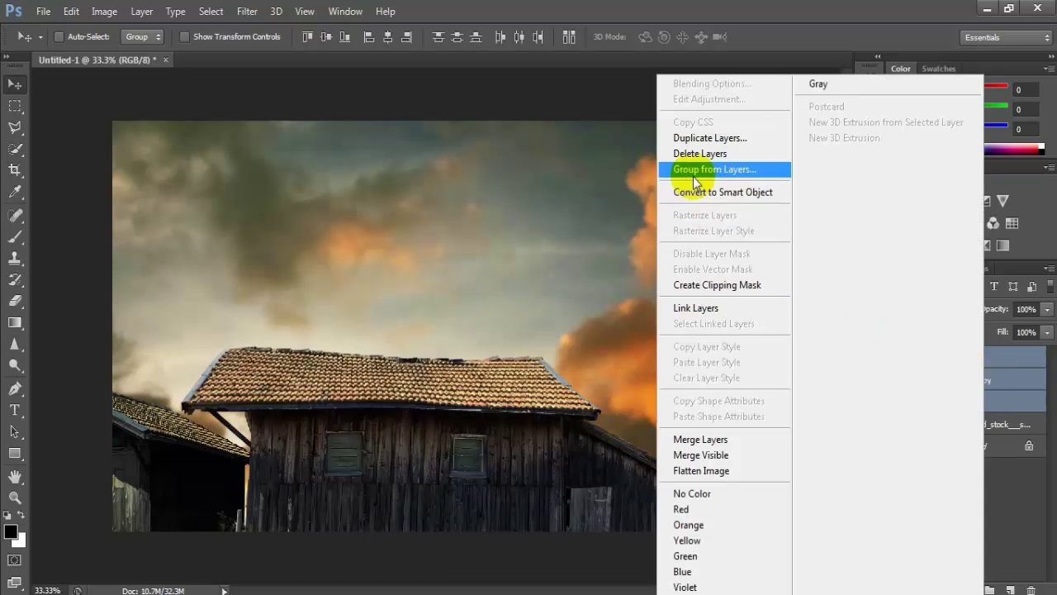
pyautogui.click(769, 168)
pyautogui.write('House')
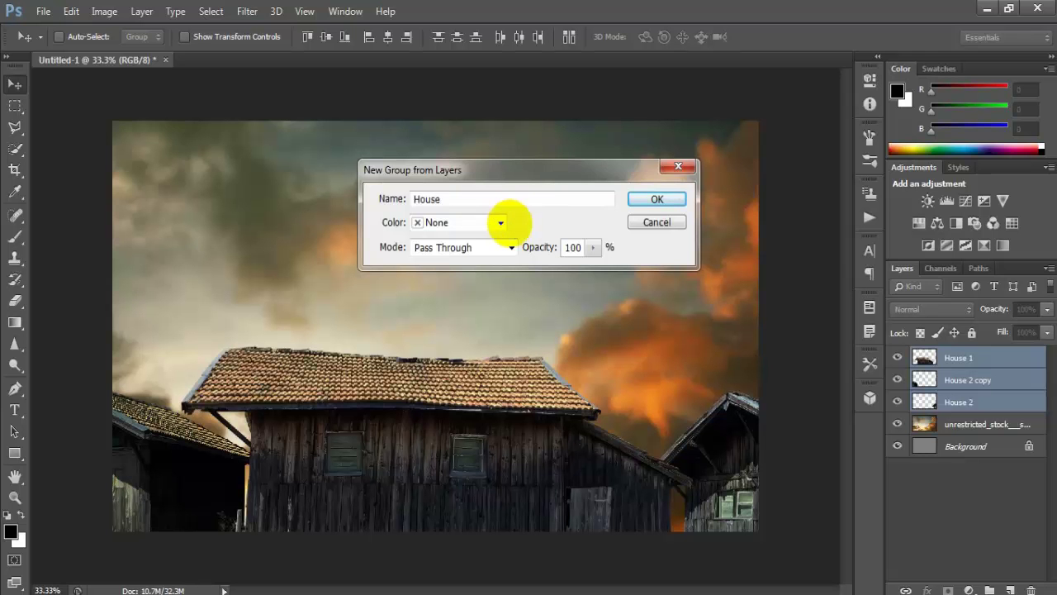
pyautogui.press('Return')
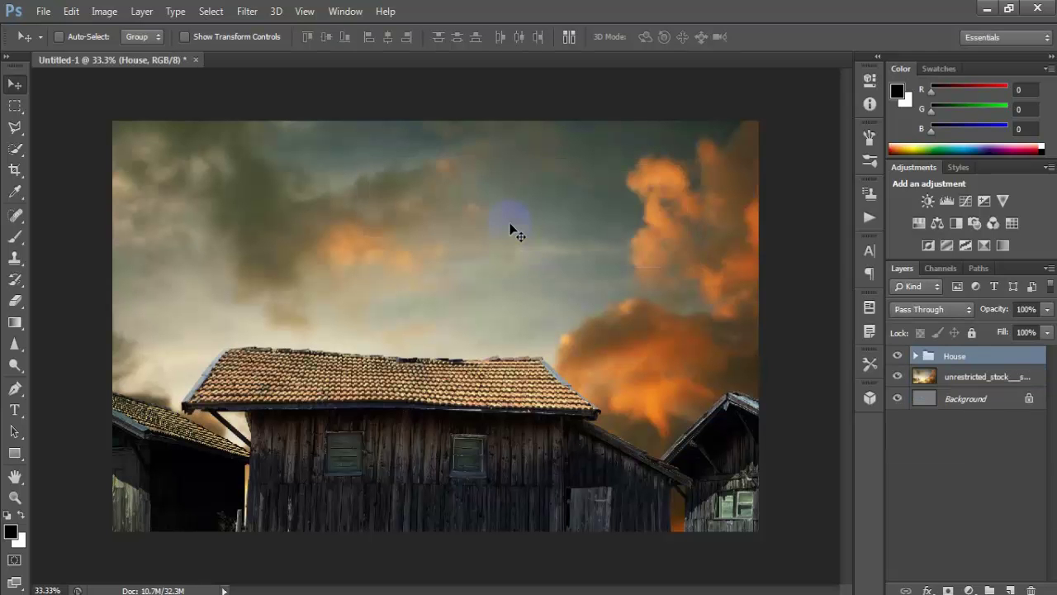
# Toggle the House group's visibility twice to compare the composite with and without it.
pyautogui.click(896, 355)
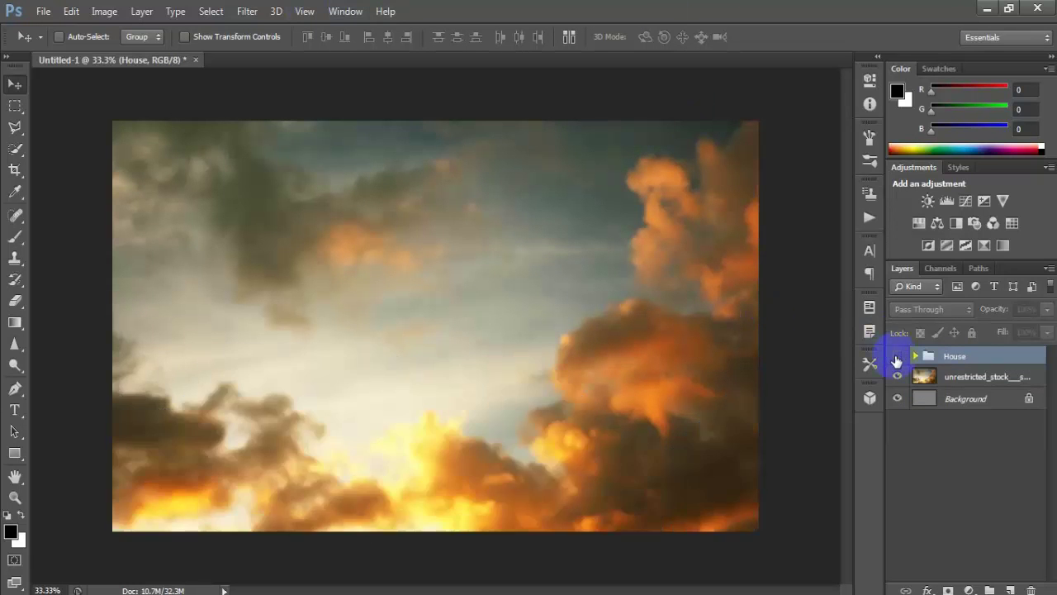
pyautogui.click(896, 356)
pyautogui.click(895, 356)
pyautogui.click(896, 356)
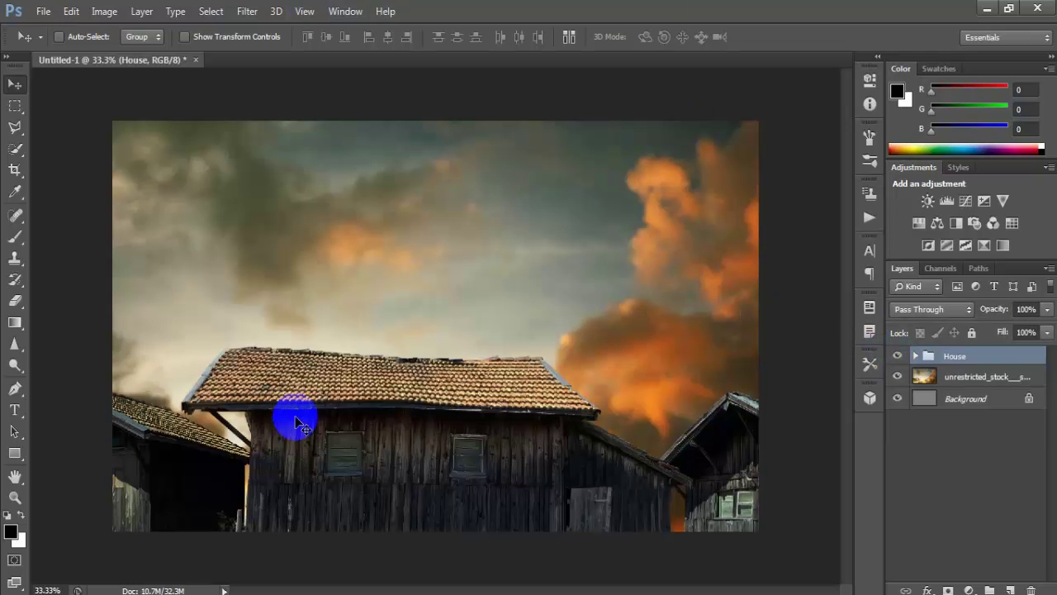
pyautogui.click(43, 11)
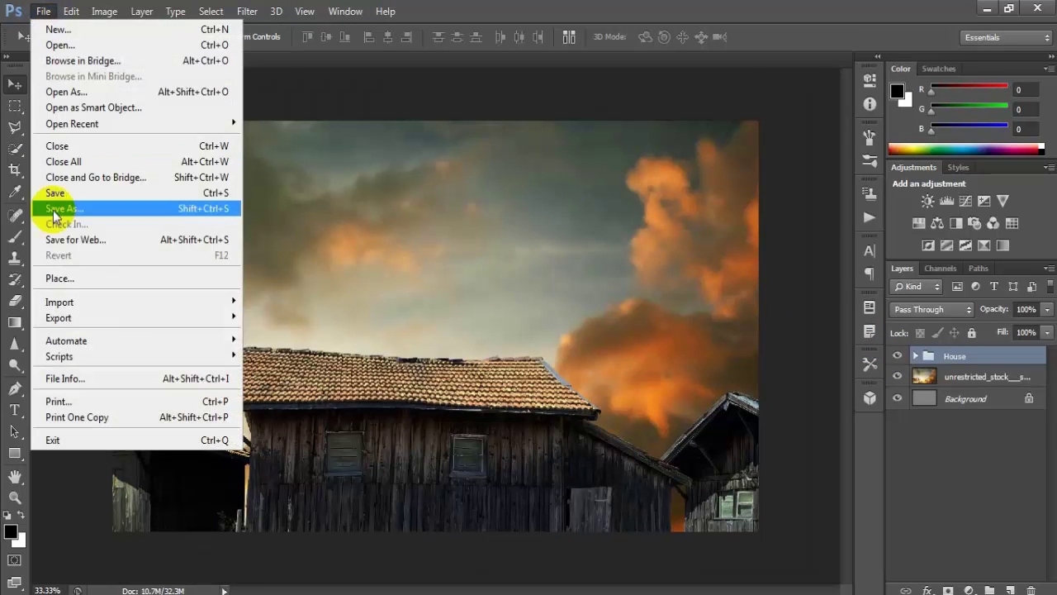
# Place the tree image, flip it horizontally and move it to the left edge.
pyautogui.click(128, 281)
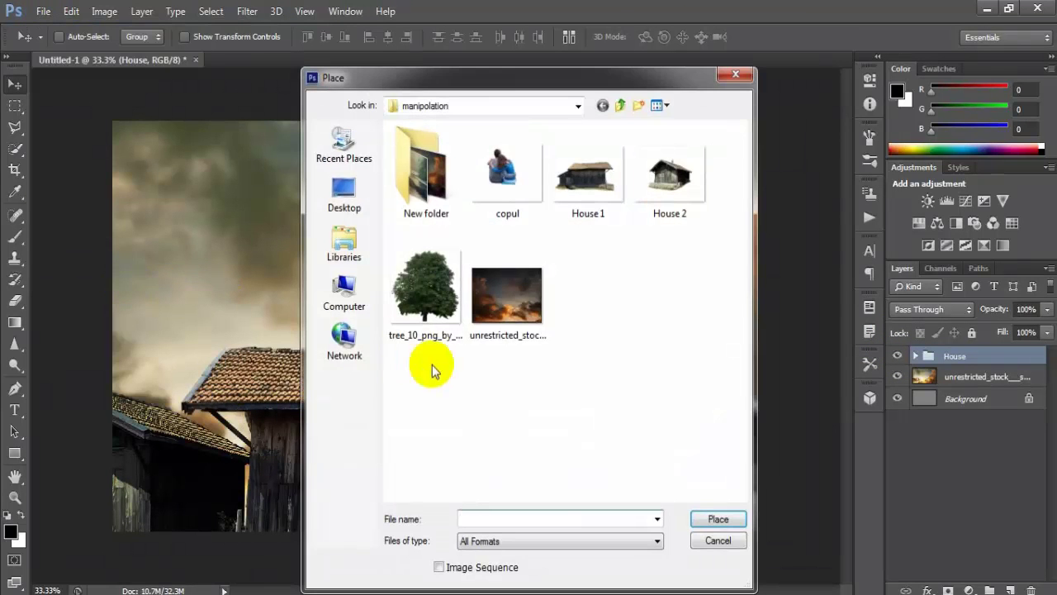
pyautogui.click(427, 288)
pyautogui.click(716, 520)
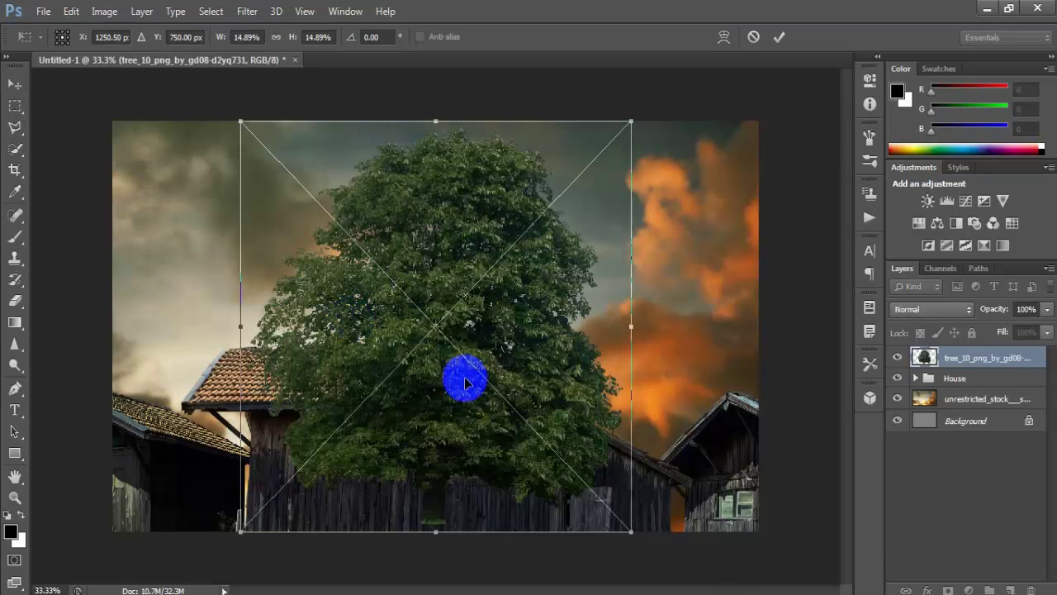
pyautogui.rightClick(492, 320)
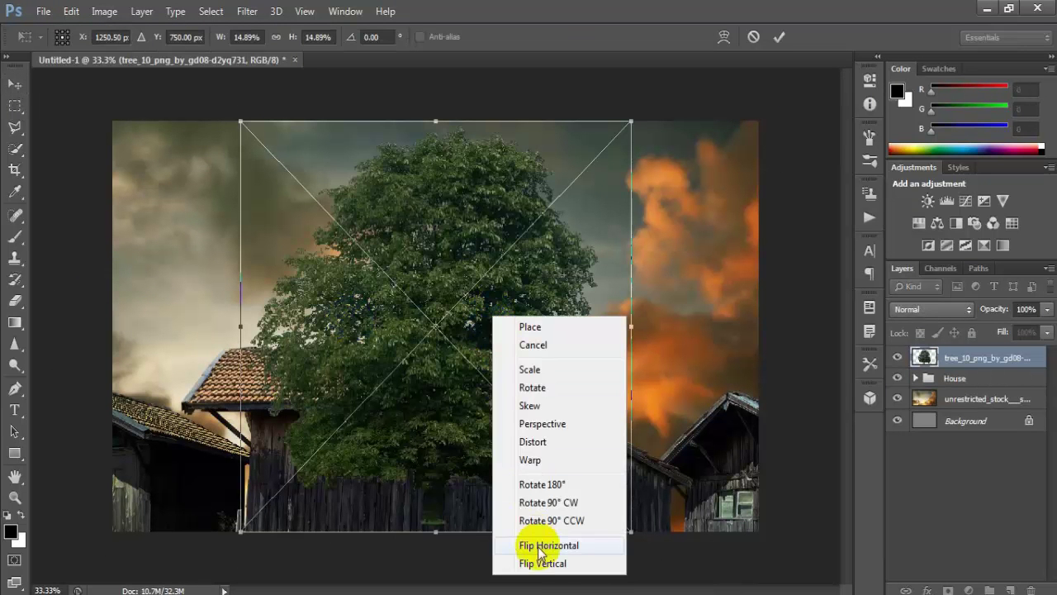
pyautogui.click(586, 543)
pyautogui.moveTo(511, 380)
pyautogui.mouseDown()
pyautogui.moveTo(204, 335)
pyautogui.moveTo(156, 309)
pyautogui.mouseUp()
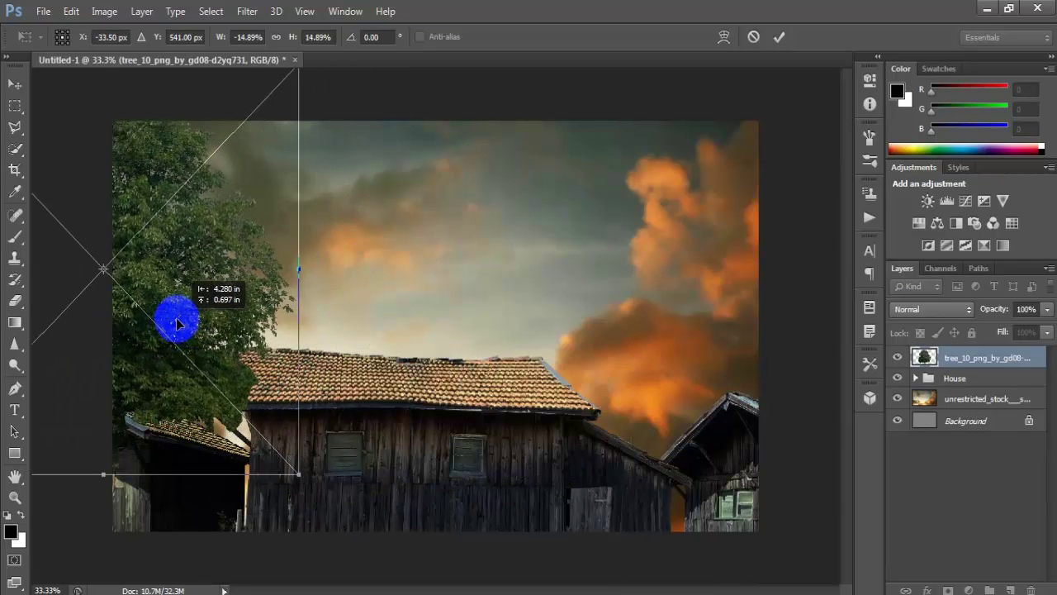
pyautogui.moveTo(204, 333); pyautogui.dragTo(225, 325)
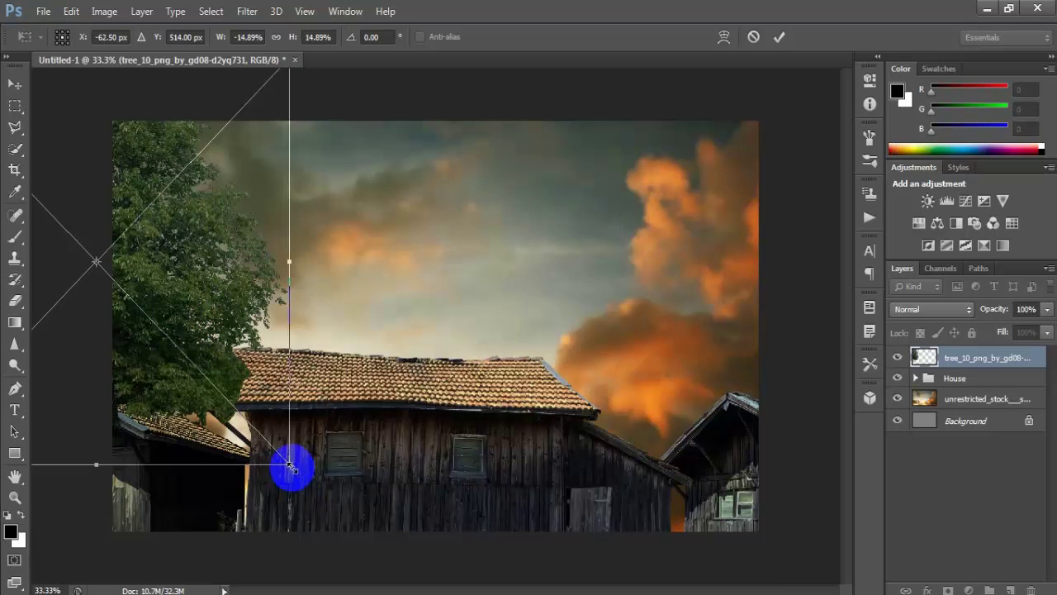
# Scale the tree down to about 12.9% and commit its size and position.
pyautogui.moveTo(292, 467); pyautogui.dragTo(265, 439)
pyautogui.moveTo(213, 320); pyautogui.dragTo(214, 327)
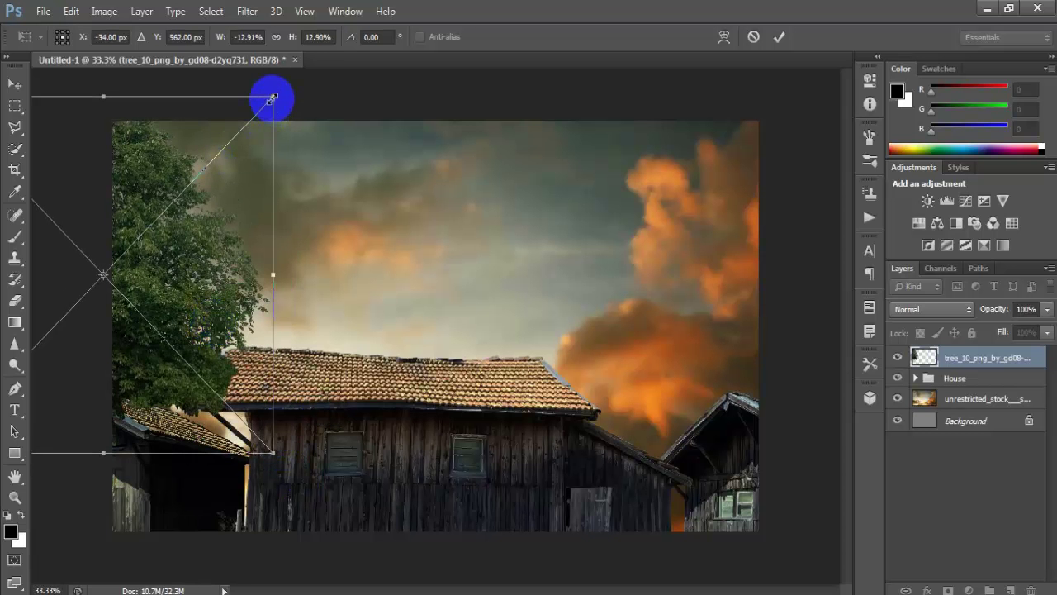
pyautogui.moveTo(272, 96); pyautogui.dragTo(264, 146)
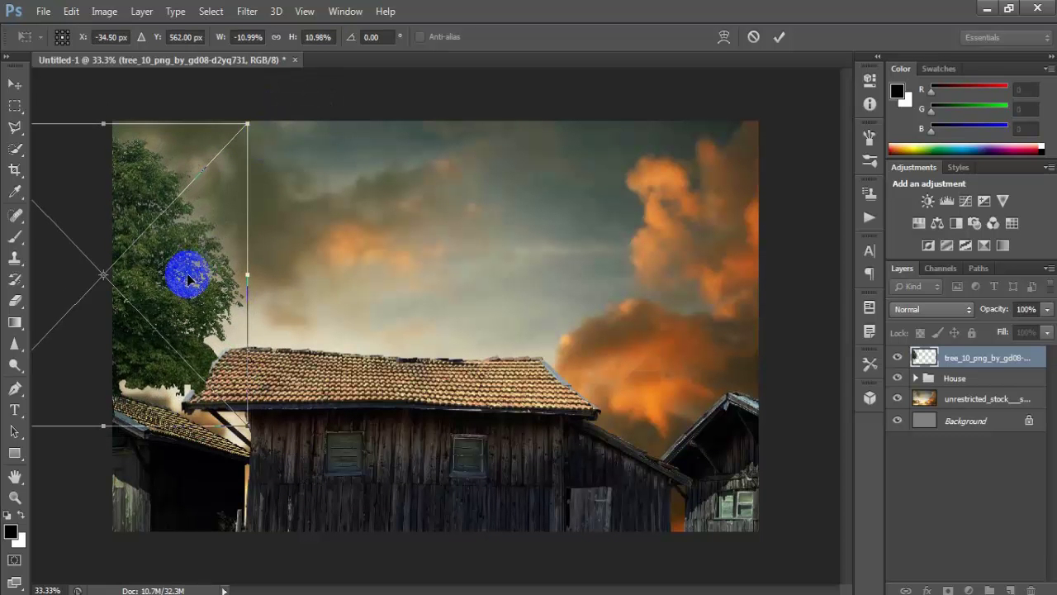
pyautogui.moveTo(184, 273); pyautogui.dragTo(204, 288)
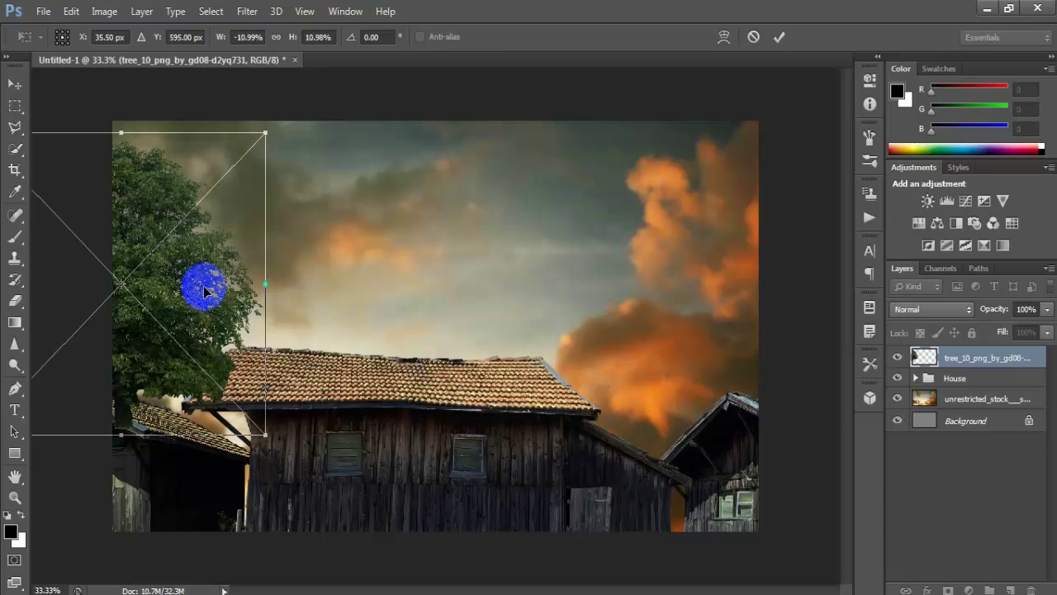
pyautogui.press('Return')
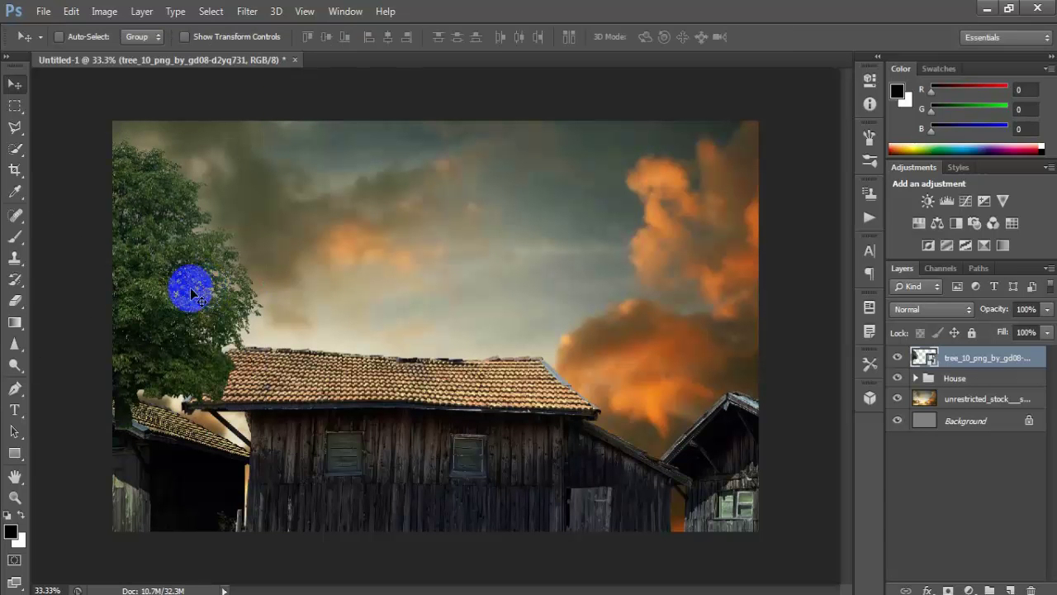
# Move the tree layer below the House group and nudge the tree into place.
pyautogui.click(978, 365)
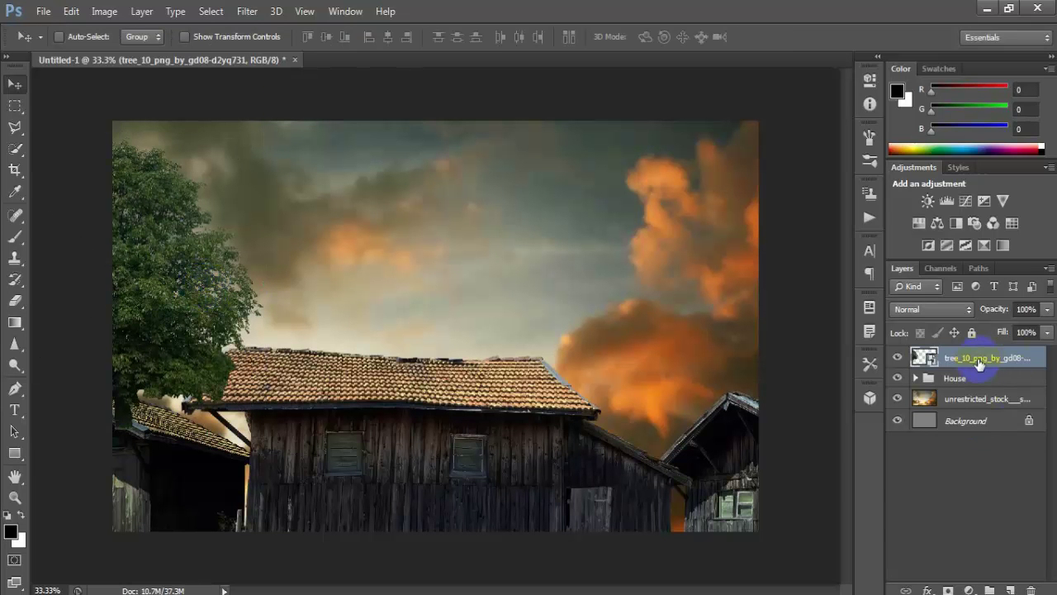
pyautogui.moveTo(979, 365); pyautogui.dragTo(964, 392)
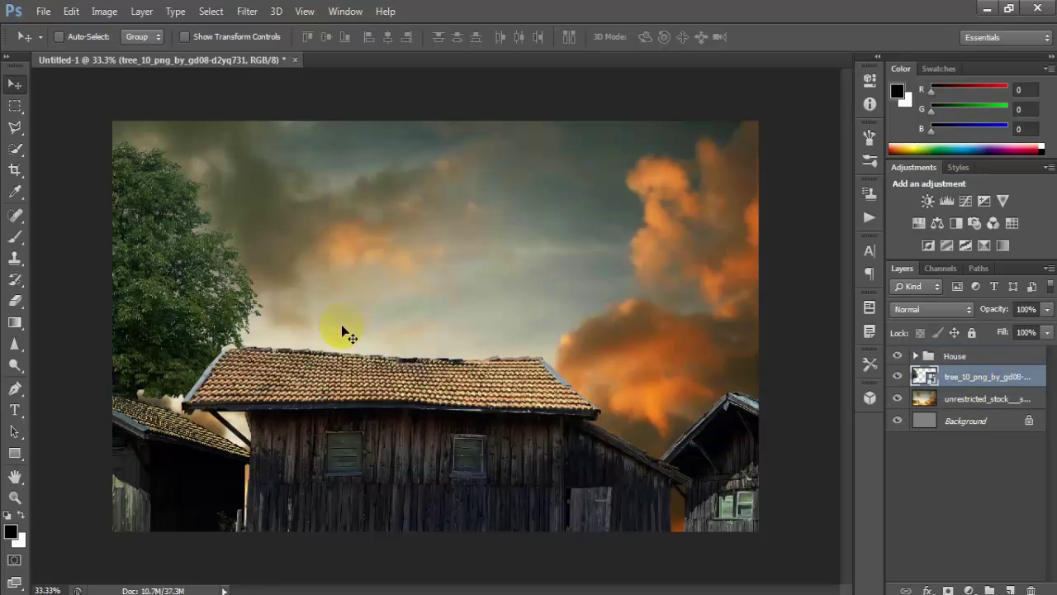
pyautogui.click(199, 320)
pyautogui.moveTo(200, 315); pyautogui.dragTo(209, 317)
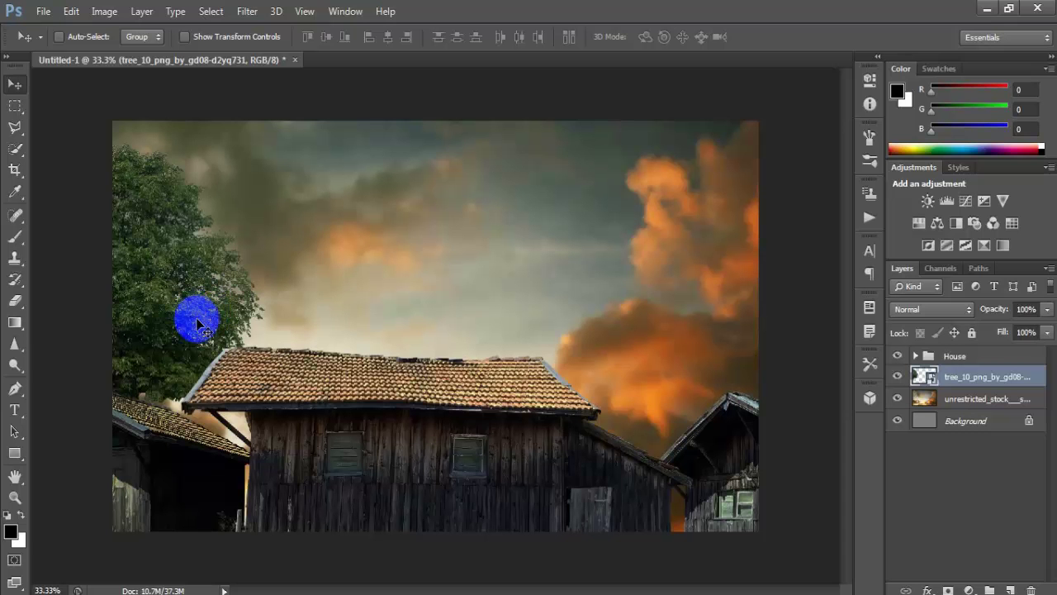
pyautogui.click(990, 380)
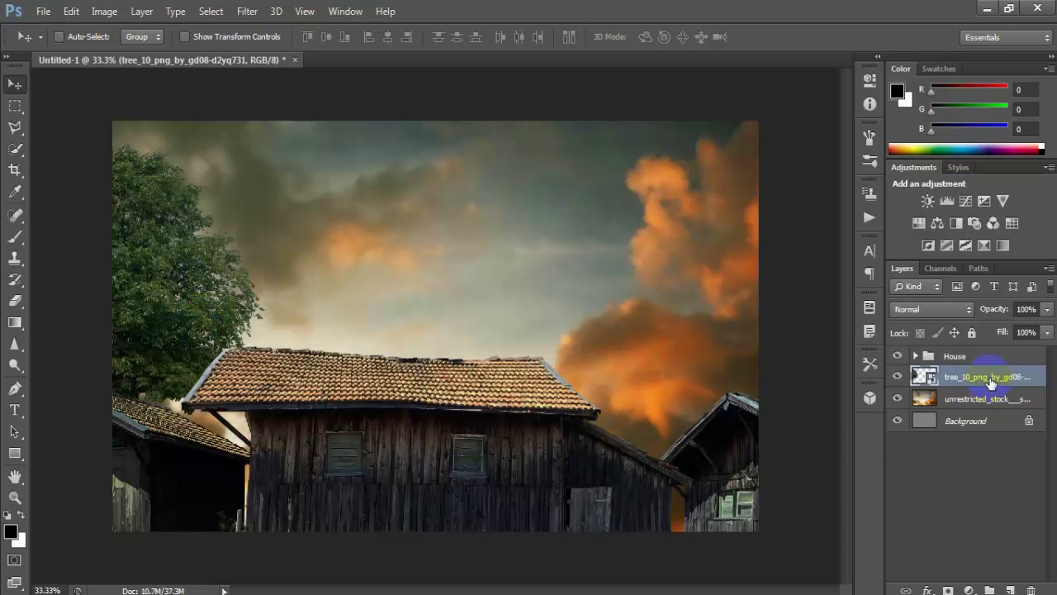
# Duplicate the tree, flip it horizontally, shrink it and place it behind the right-hand house.
pyautogui.hotkey('ctrl', 'j')
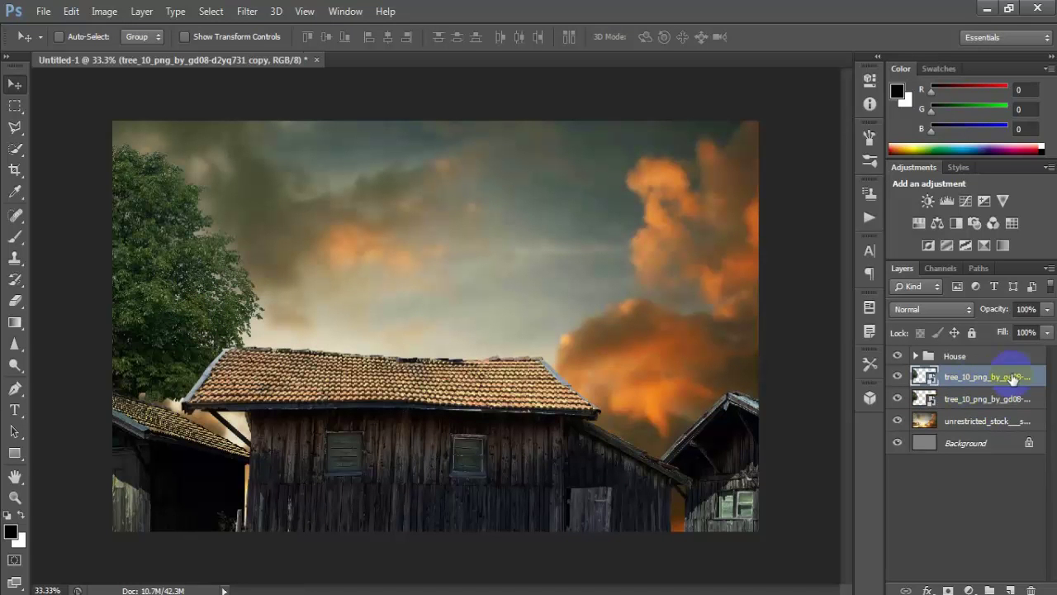
pyautogui.moveTo(162, 289); pyautogui.dragTo(753, 326)
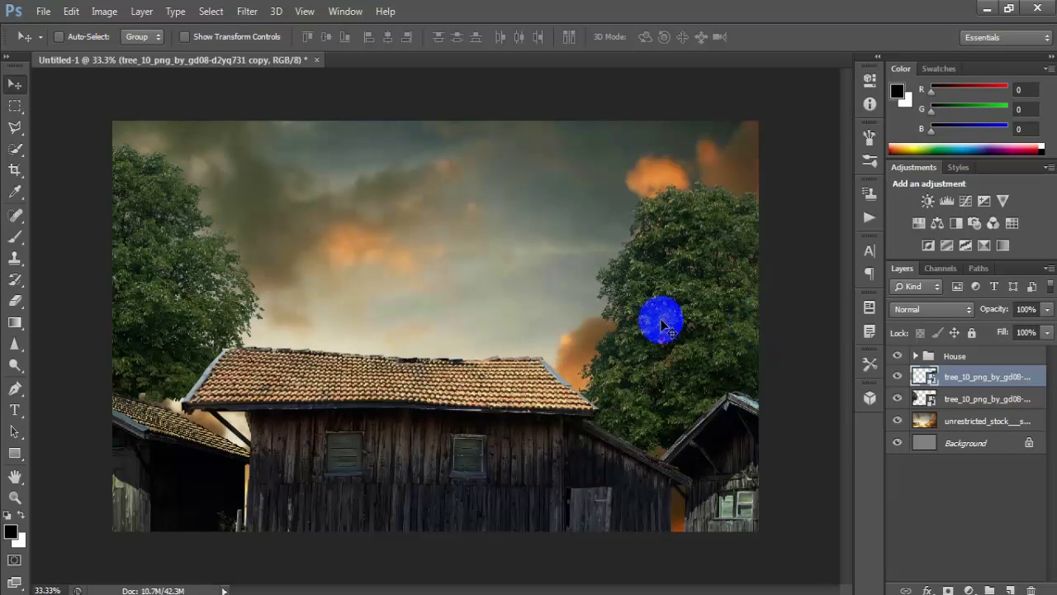
pyautogui.hotkey('ctrl', 't')
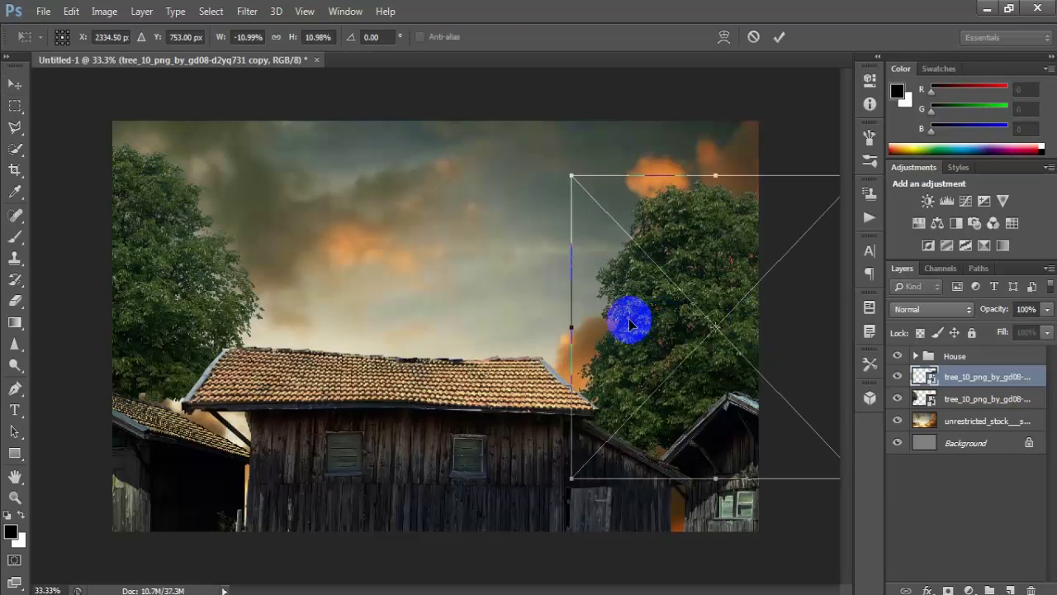
pyautogui.rightClick(629, 324)
pyautogui.click(698, 541)
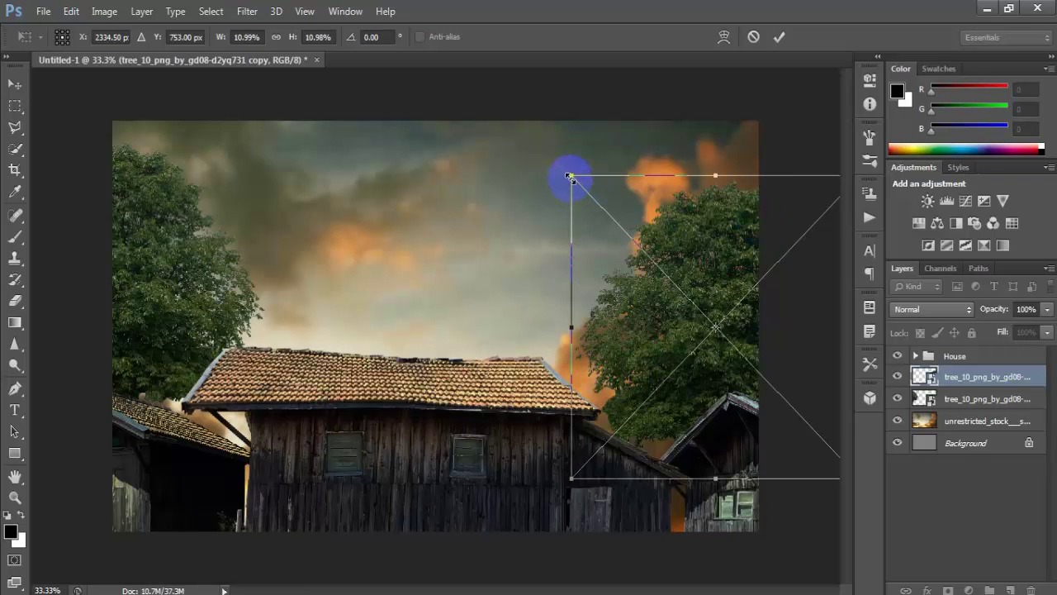
pyautogui.moveTo(570, 176); pyautogui.dragTo(617, 225)
pyautogui.moveTo(680, 335); pyautogui.dragTo(679, 376)
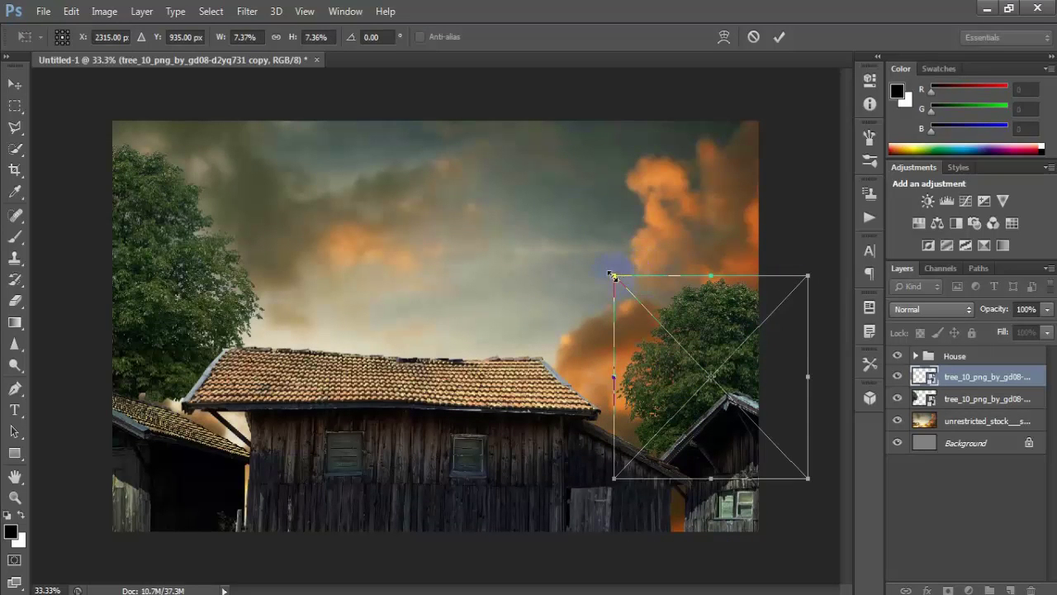
pyautogui.moveTo(613, 276); pyautogui.dragTo(622, 284)
pyautogui.moveTo(667, 378); pyautogui.dragTo(672, 380)
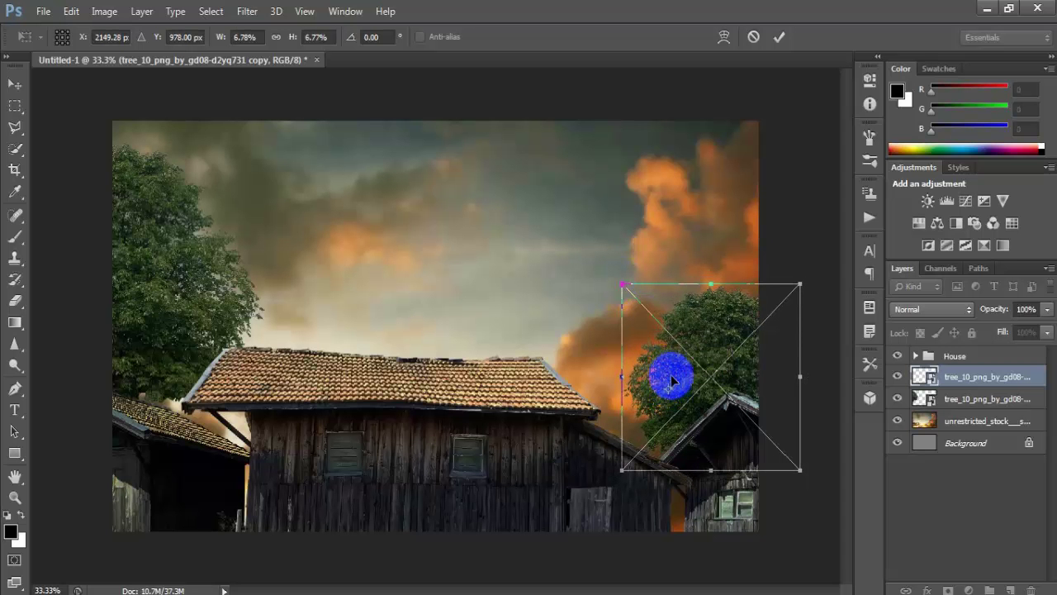
pyautogui.press('Return')
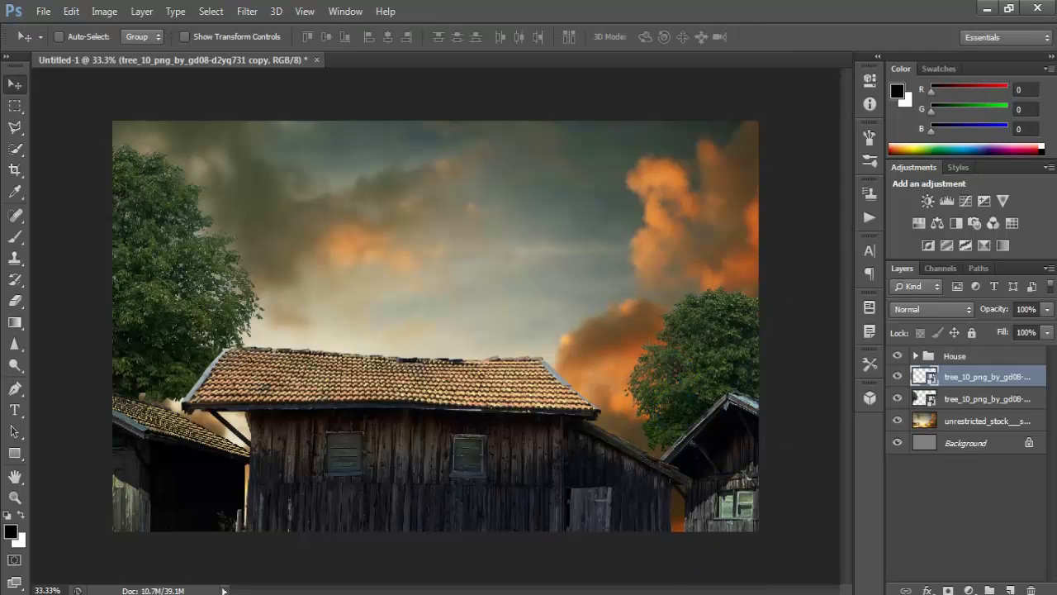
# Merge the two tree layers into one and select the merged layer.
pyautogui.moveTo(507, 419); pyautogui.dragTo(997, 400)
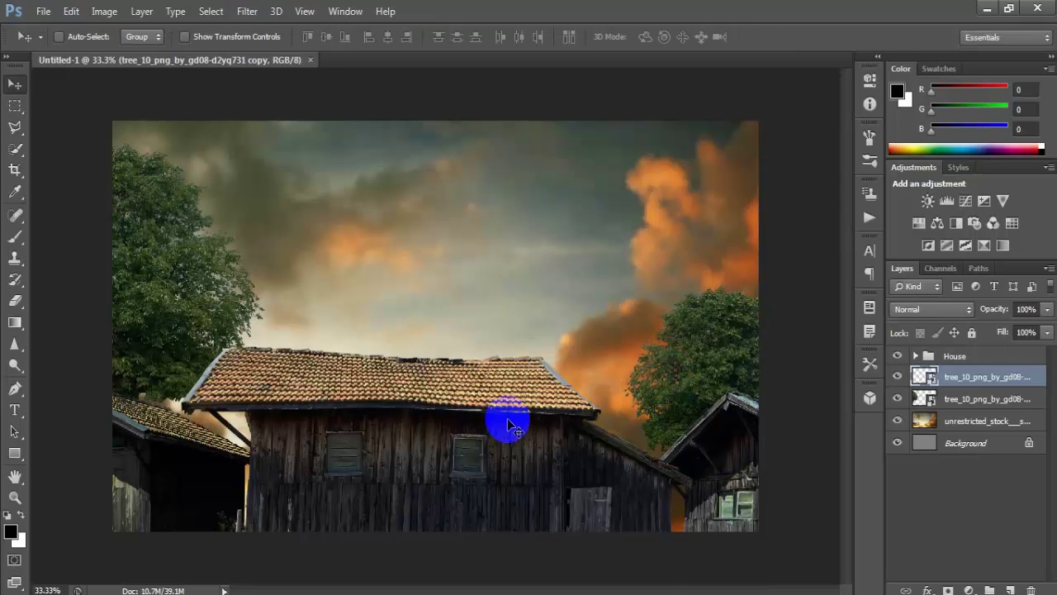
pyautogui.keyDown('ctrl'); pyautogui.click(997, 400); pyautogui.keyUp('ctrl')
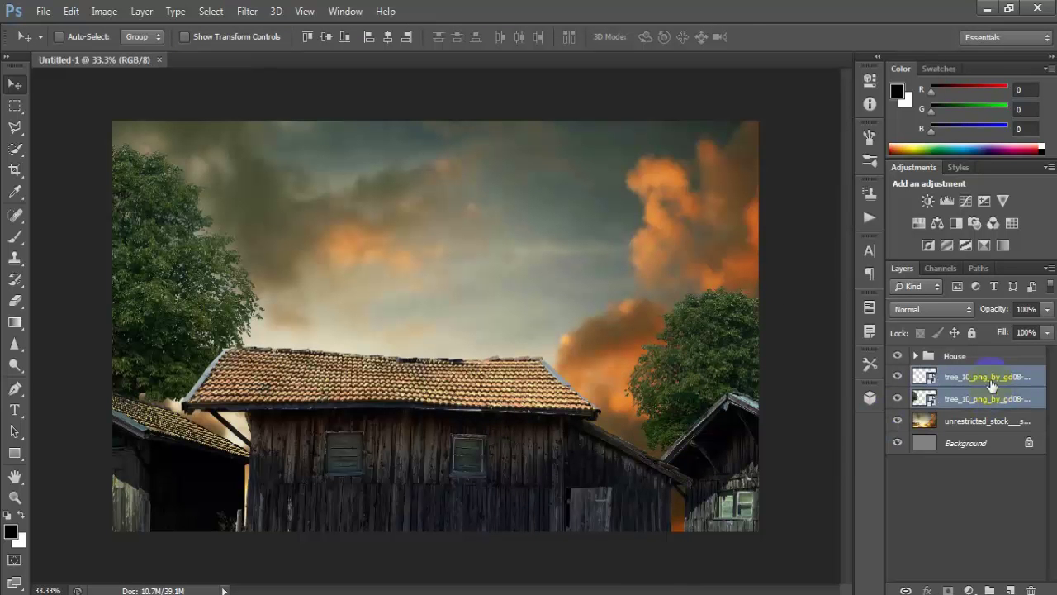
pyautogui.rightClick(991, 391)
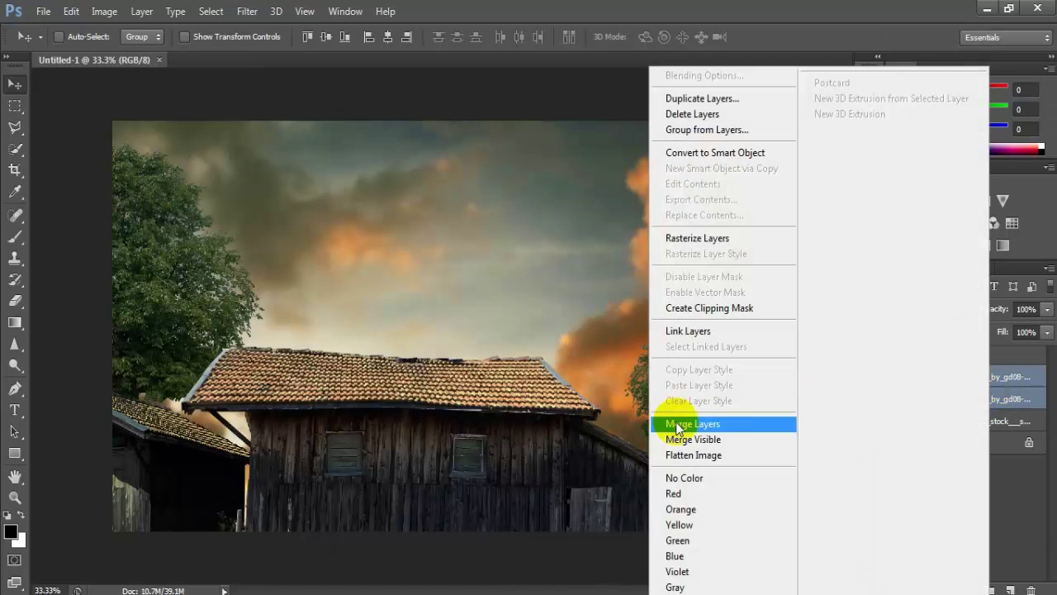
pyautogui.click(731, 425)
pyautogui.click(975, 382)
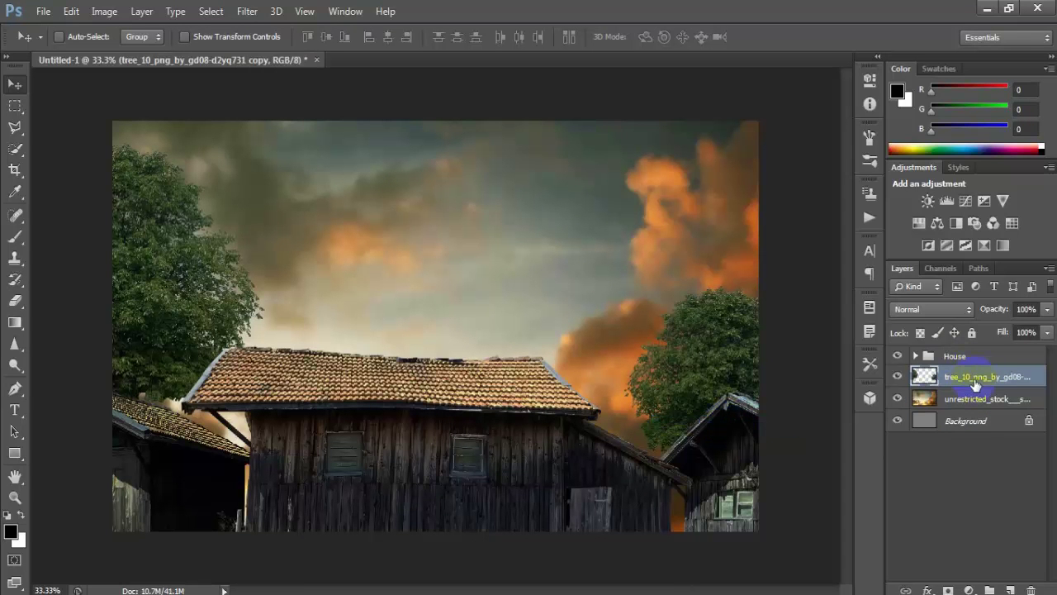
# Apply Color Balance to the trees: Midtones +68, -27, -18 and Highlights -11, 0, -71.
pyautogui.click(104, 12)
pyautogui.moveTo(127, 52)
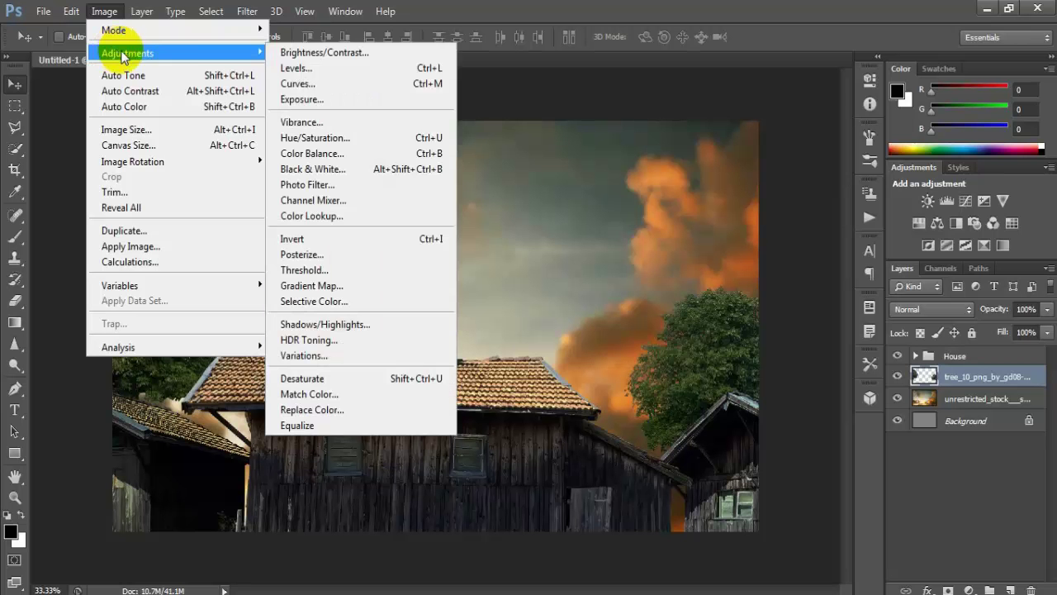
pyautogui.click(385, 161)
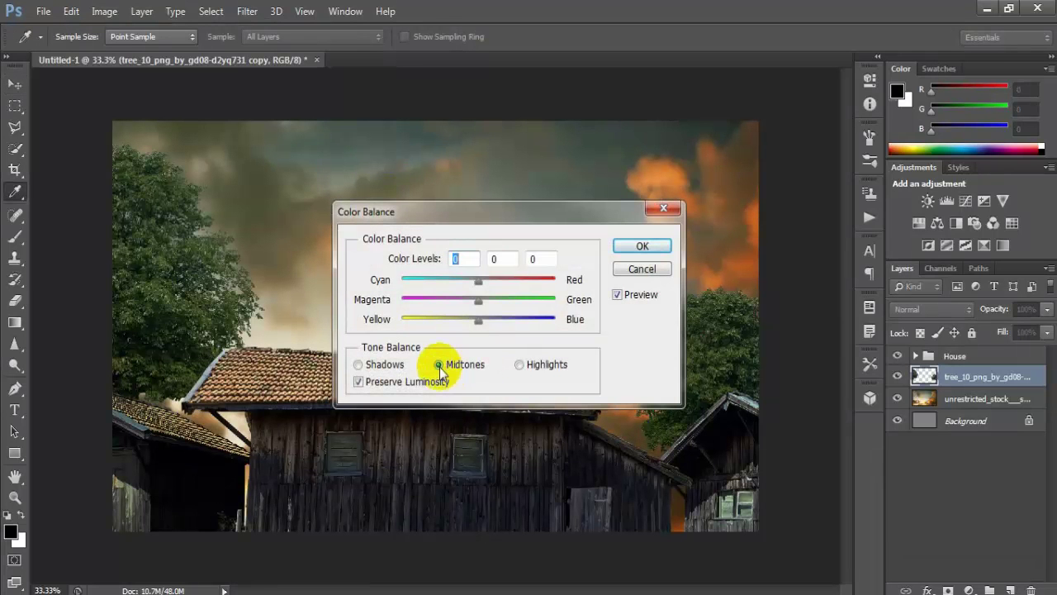
pyautogui.doubleClick(465, 258)
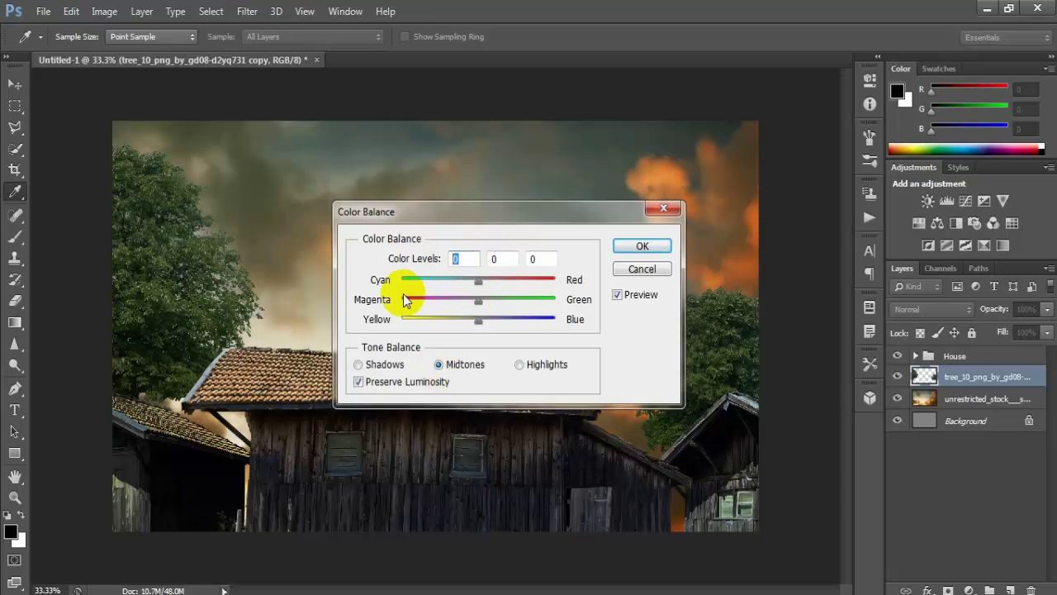
pyautogui.write('68')
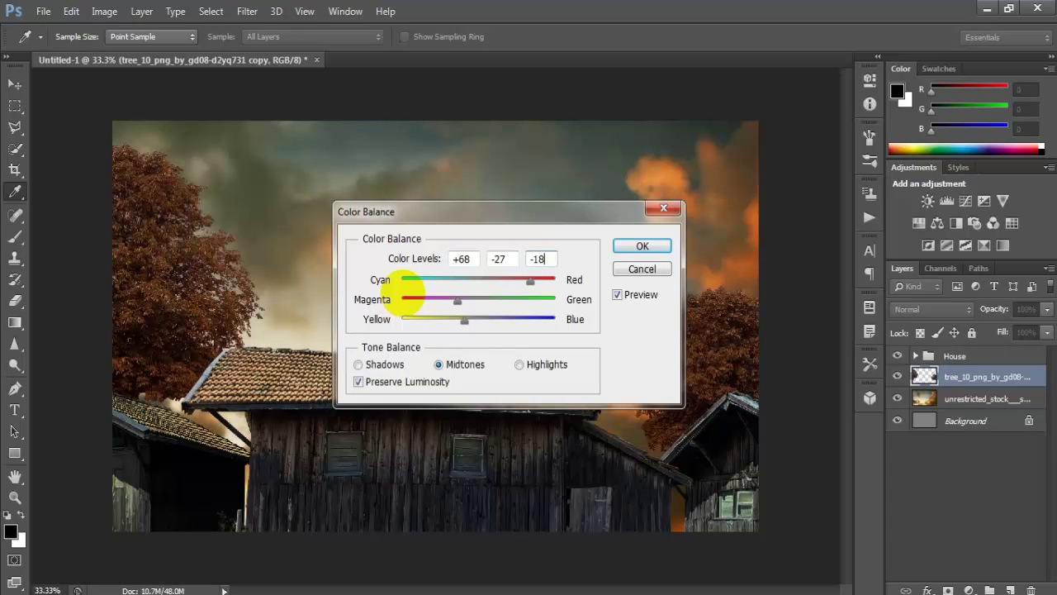
pyautogui.doubleClick(617, 294)
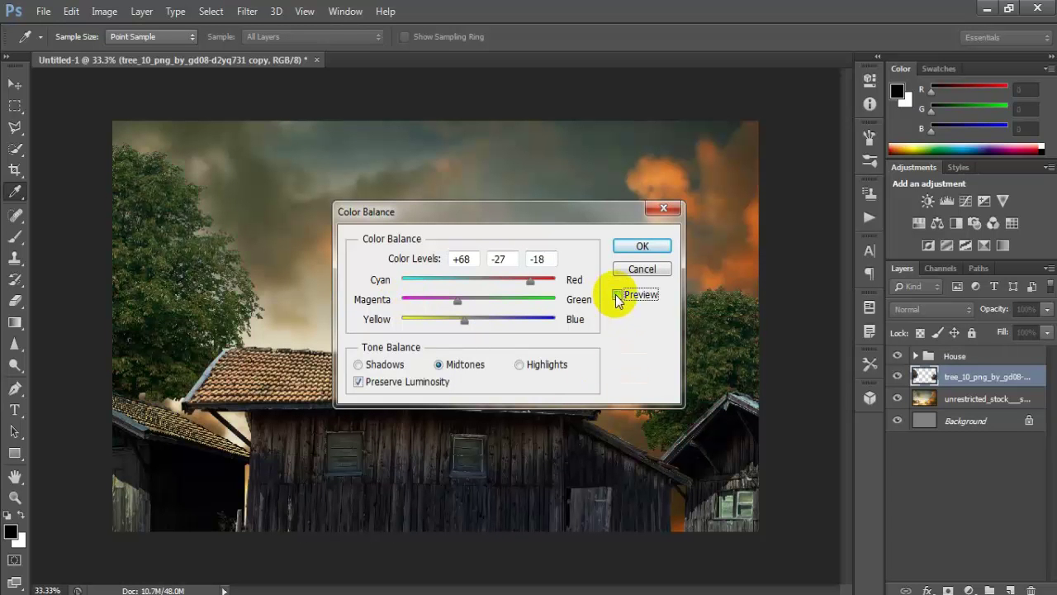
pyautogui.click(520, 365)
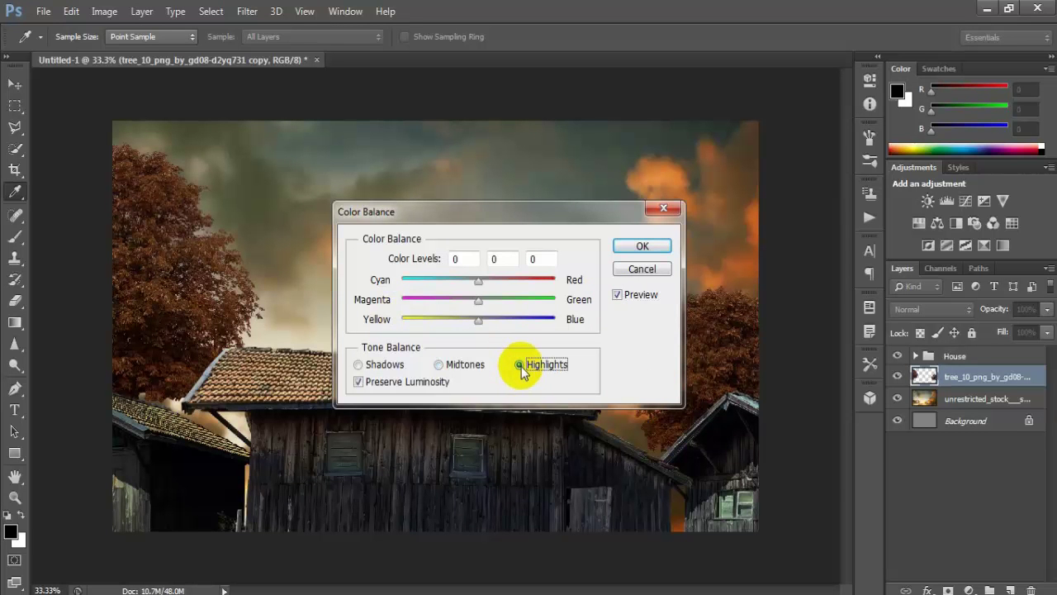
pyautogui.click(461, 258)
pyautogui.write('-11')
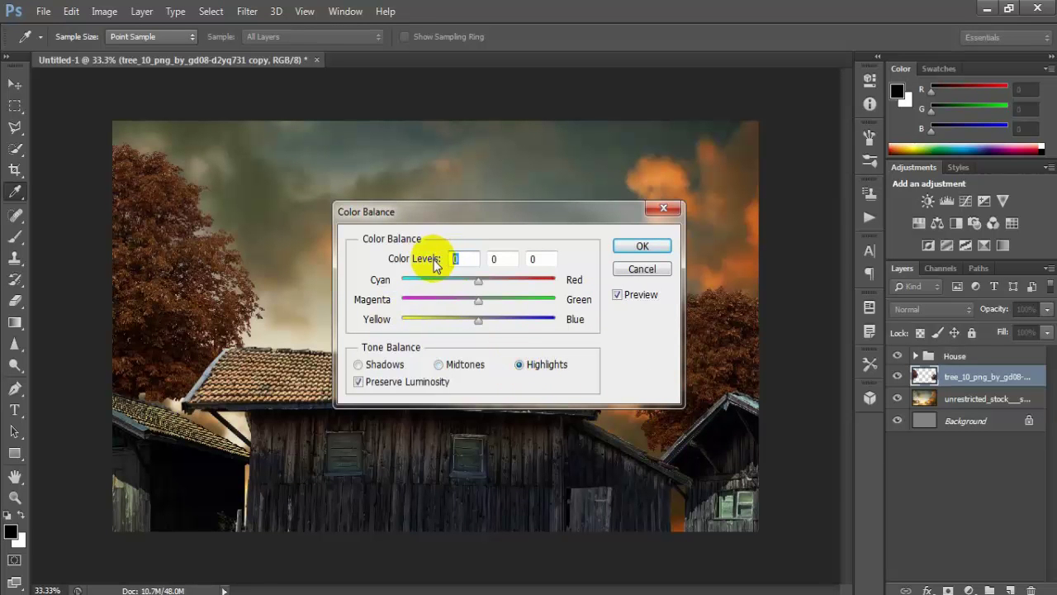
pyautogui.doubleClick(533, 259)
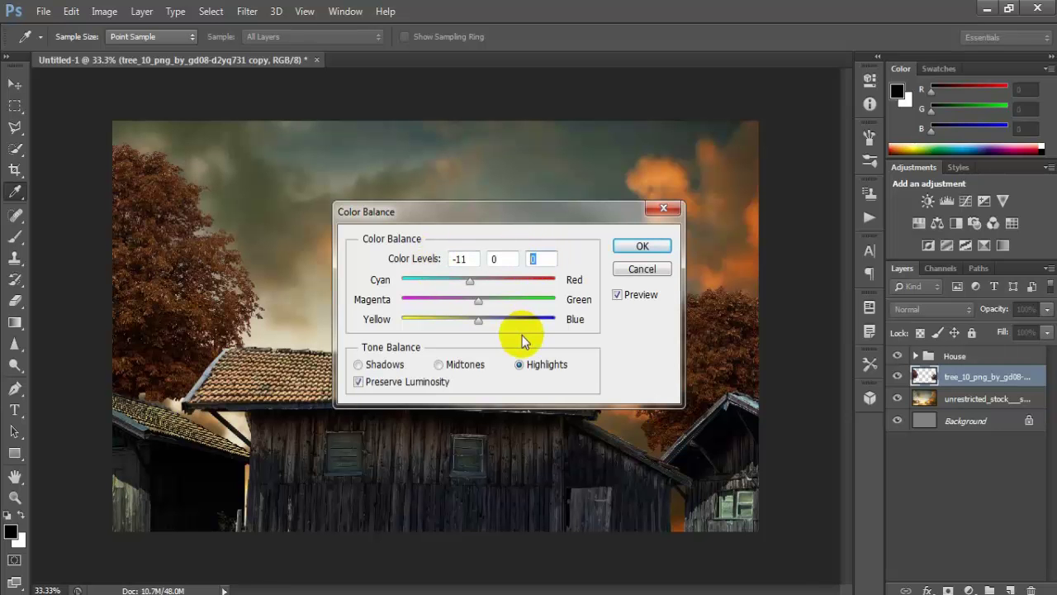
pyautogui.write('-71')
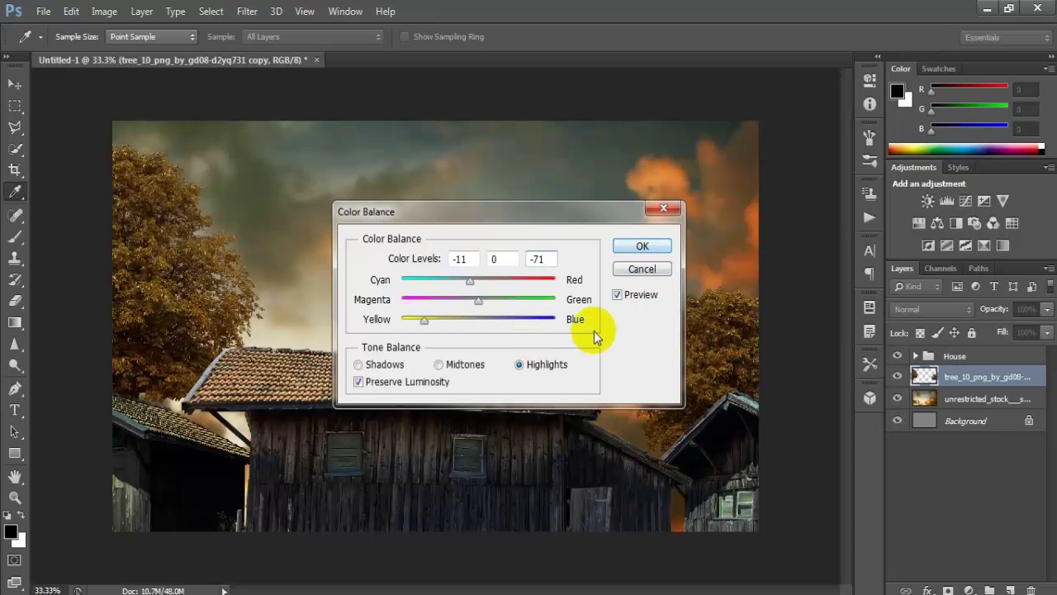
pyautogui.click(617, 295)
pyautogui.click(618, 295)
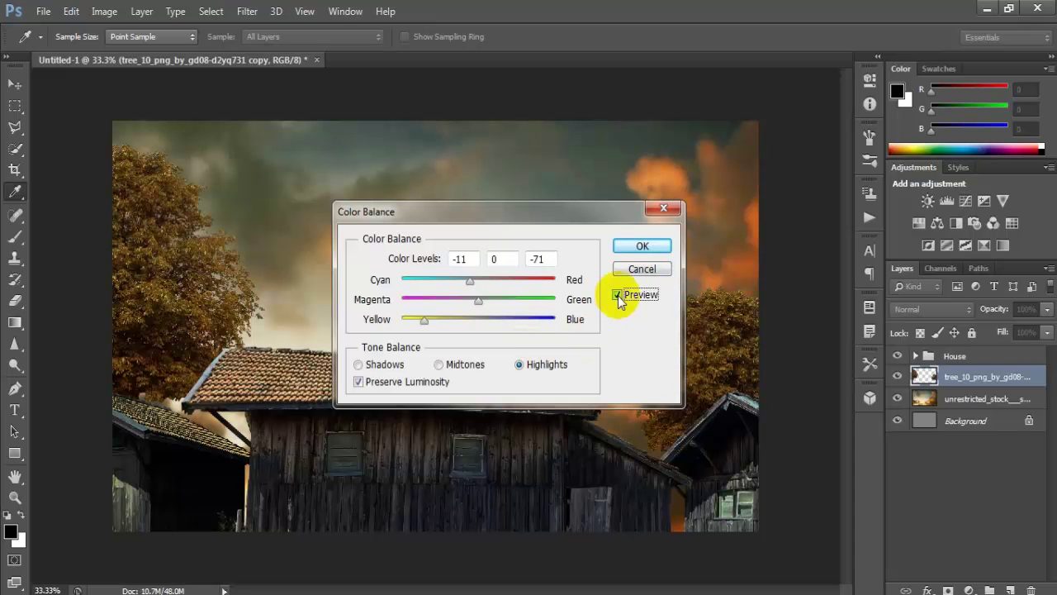
pyautogui.click(642, 247)
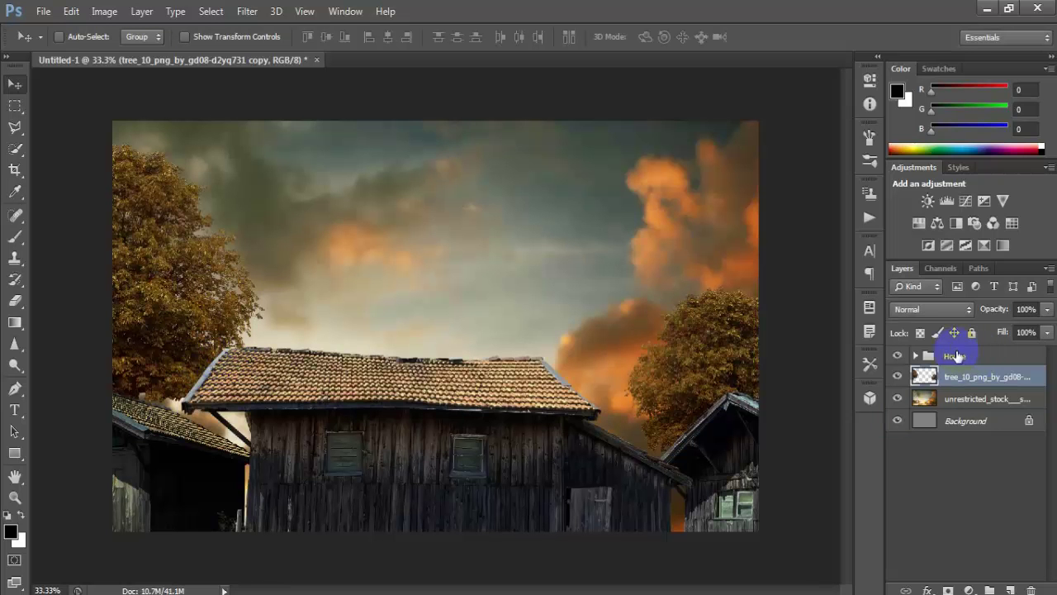
# Select the House group and place the copul image above it.
pyautogui.click(955, 356)
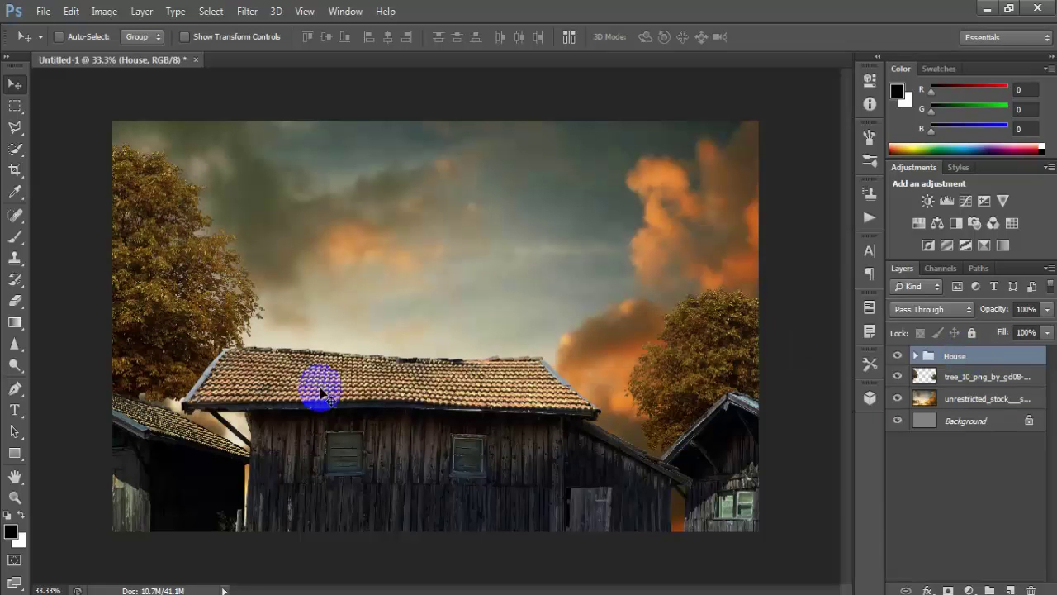
pyautogui.click(43, 11)
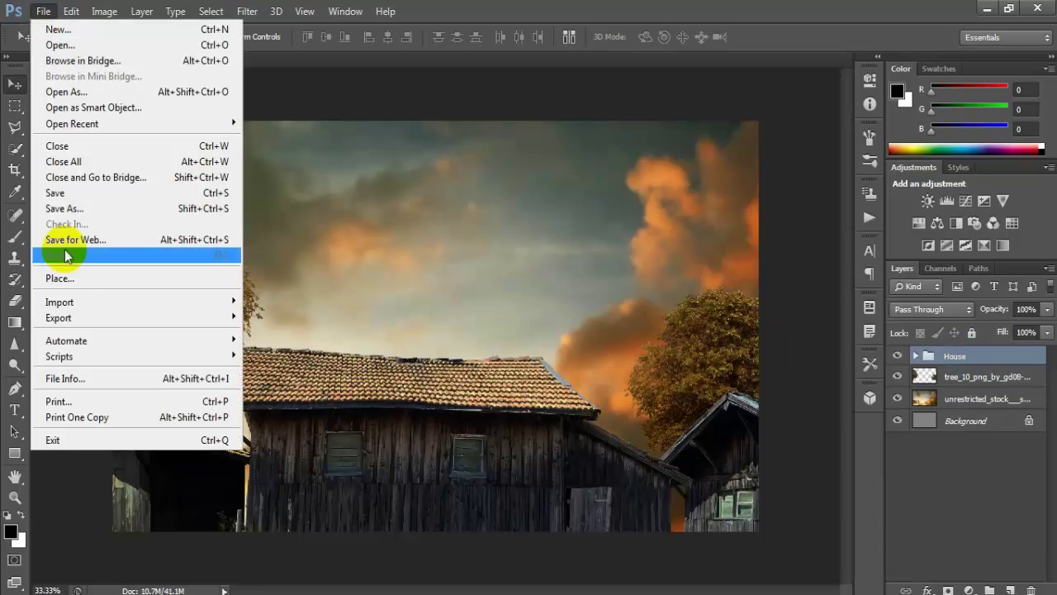
pyautogui.click(150, 285)
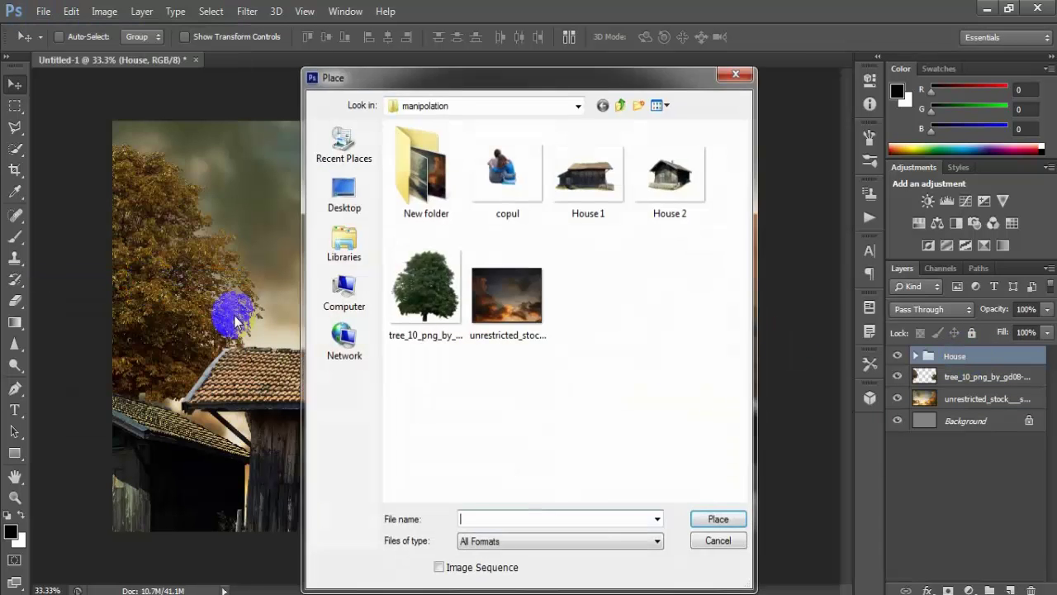
pyautogui.click(513, 174)
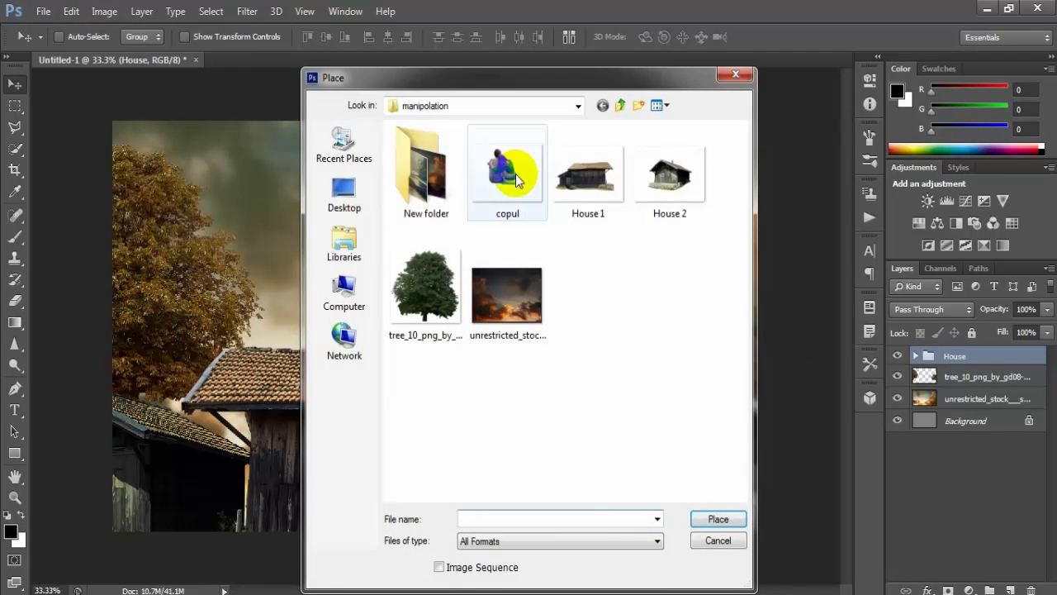
pyautogui.click(718, 518)
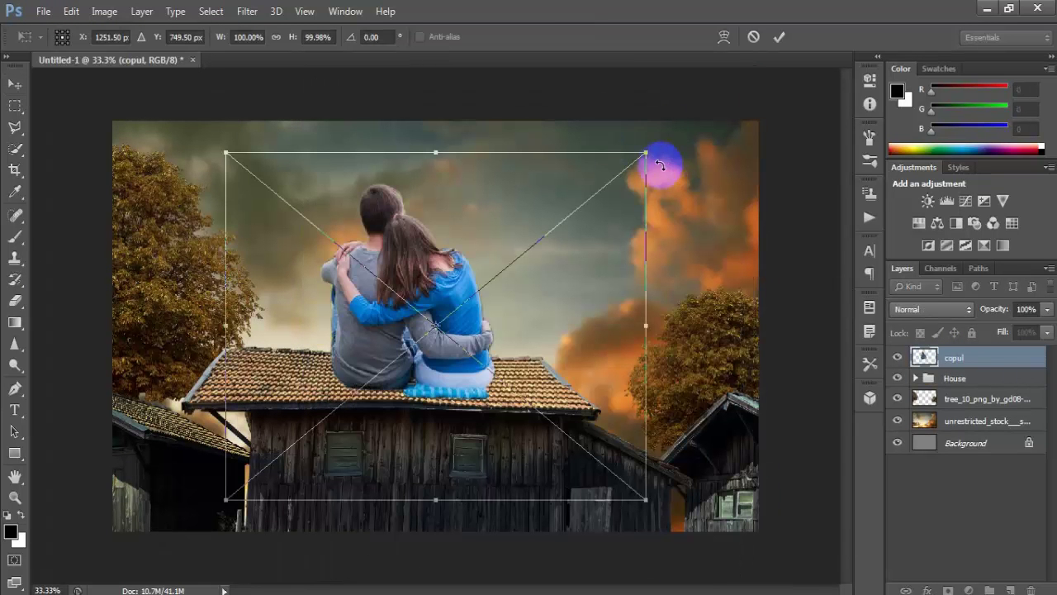
# Scale the couple to about 46% and position it on the central house's roof.
pyautogui.moveTo(646, 154); pyautogui.dragTo(538, 241)
pyautogui.moveTo(438, 320)
pyautogui.mouseDown()
pyautogui.moveTo(466, 314)
pyautogui.moveTo(439, 314)
pyautogui.mouseUp()
pyautogui.moveTo(541, 247); pyautogui.dragTo(533, 258)
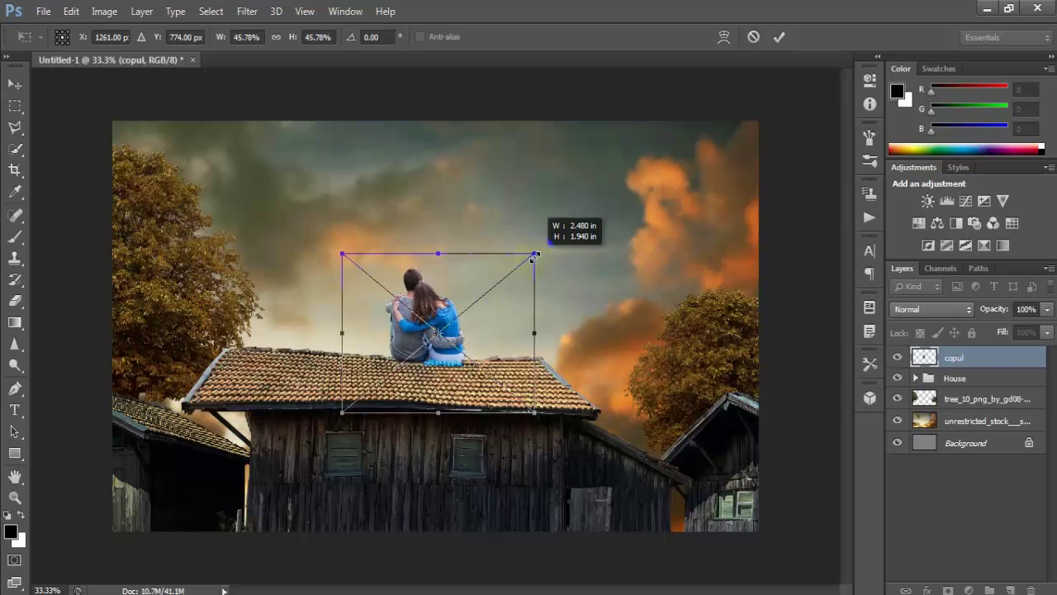
pyautogui.moveTo(533, 257); pyautogui.dragTo(536, 252)
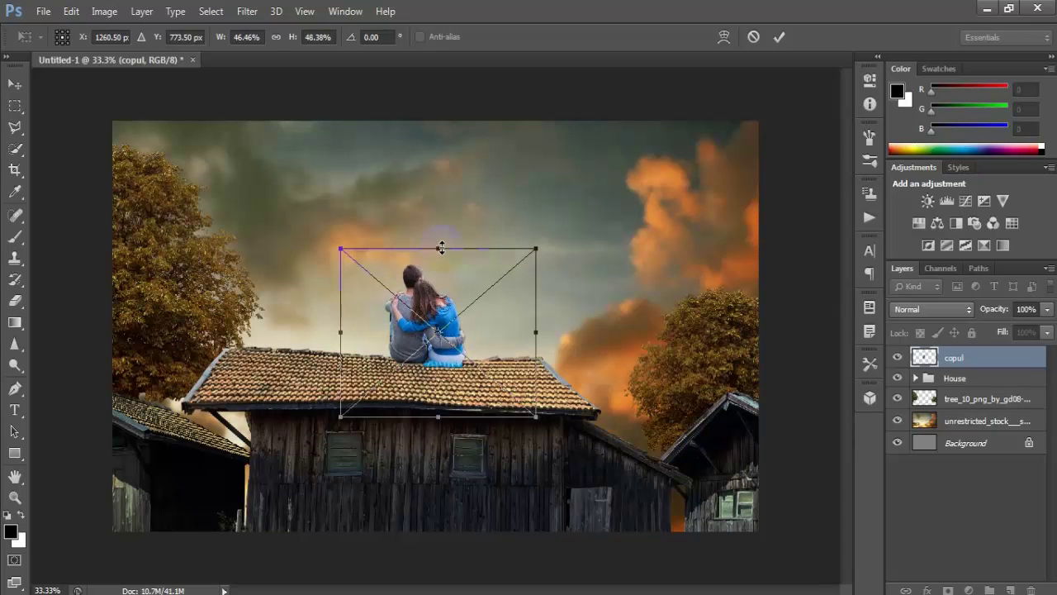
pyautogui.moveTo(441, 251); pyautogui.dragTo(441, 248)
pyautogui.press('Return')
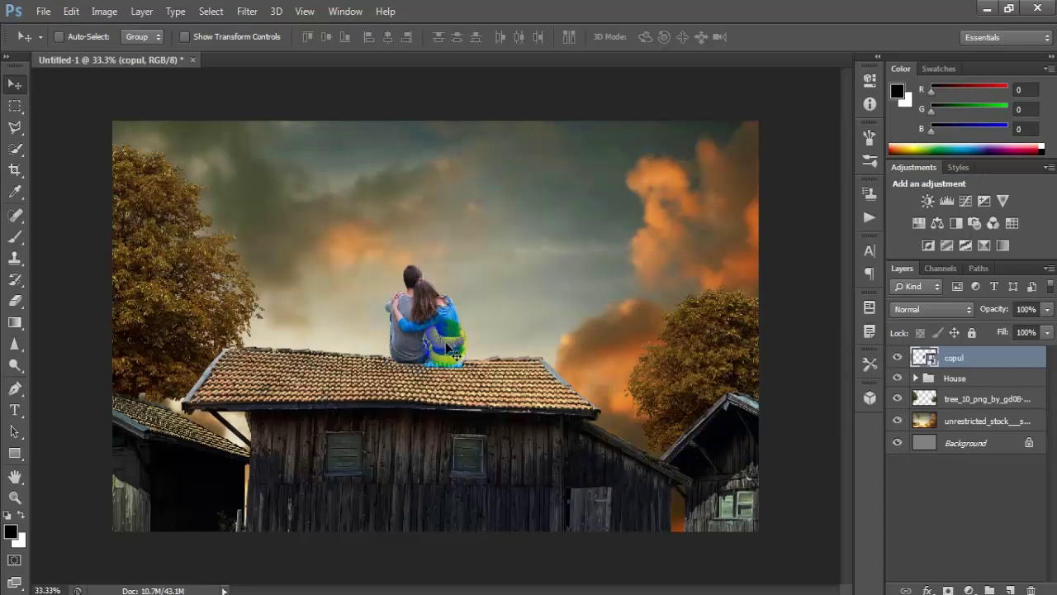
# Rasterize copul, lower its Saturation to -22, and add a Brightness/Contrast adjustment layer.
pyautogui.rightClick(981, 357)
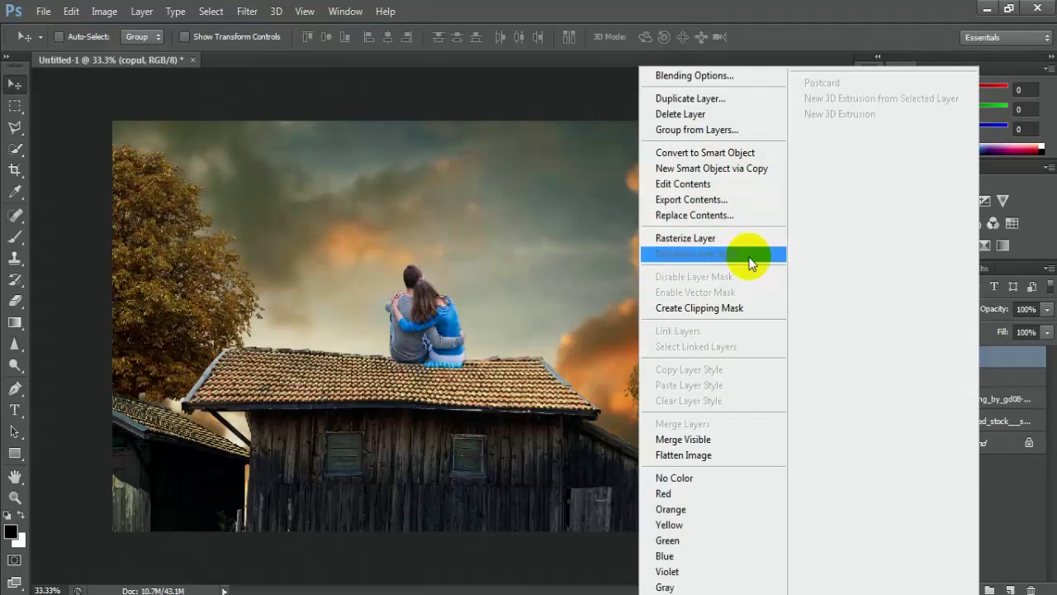
pyautogui.click(678, 238)
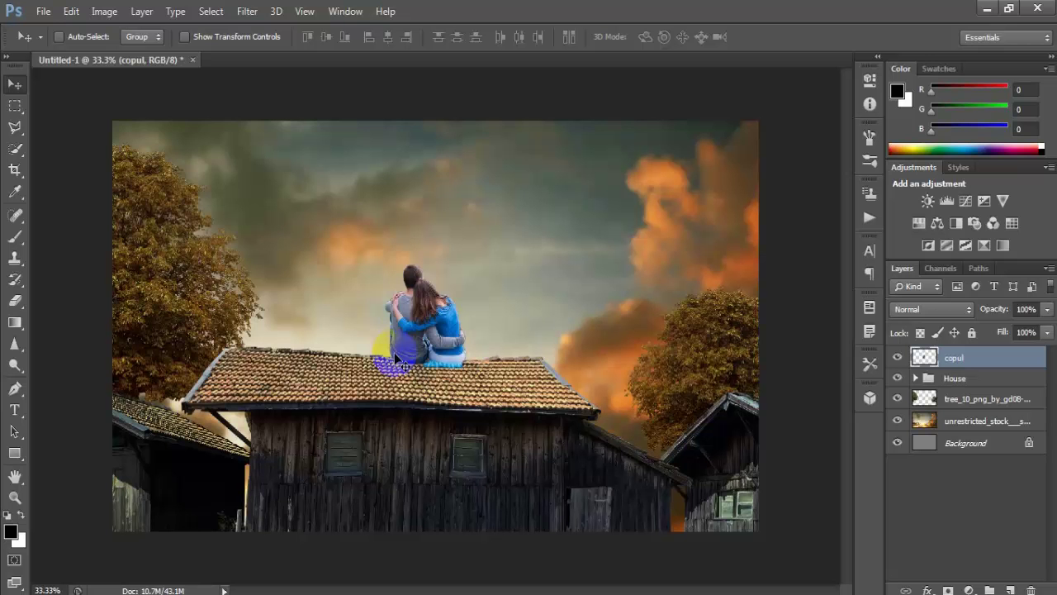
pyautogui.click(102, 11)
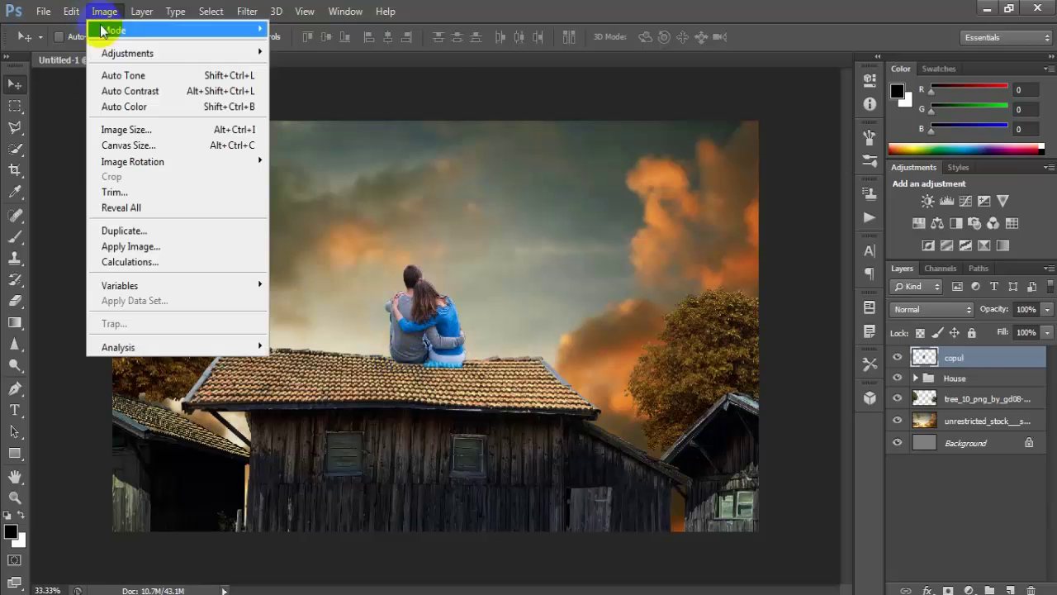
pyautogui.moveTo(128, 53)
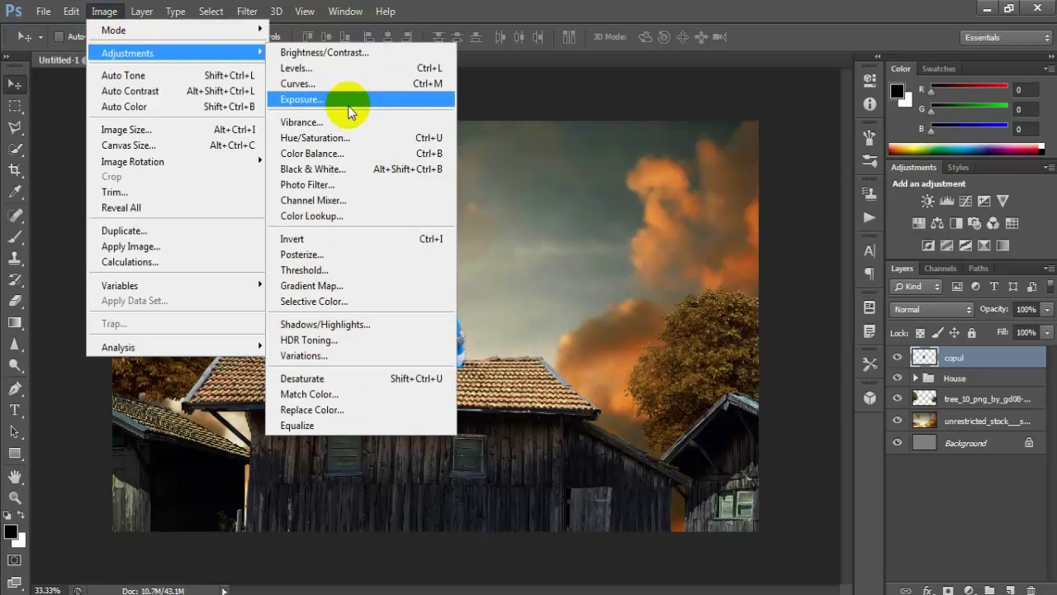
pyautogui.click(429, 145)
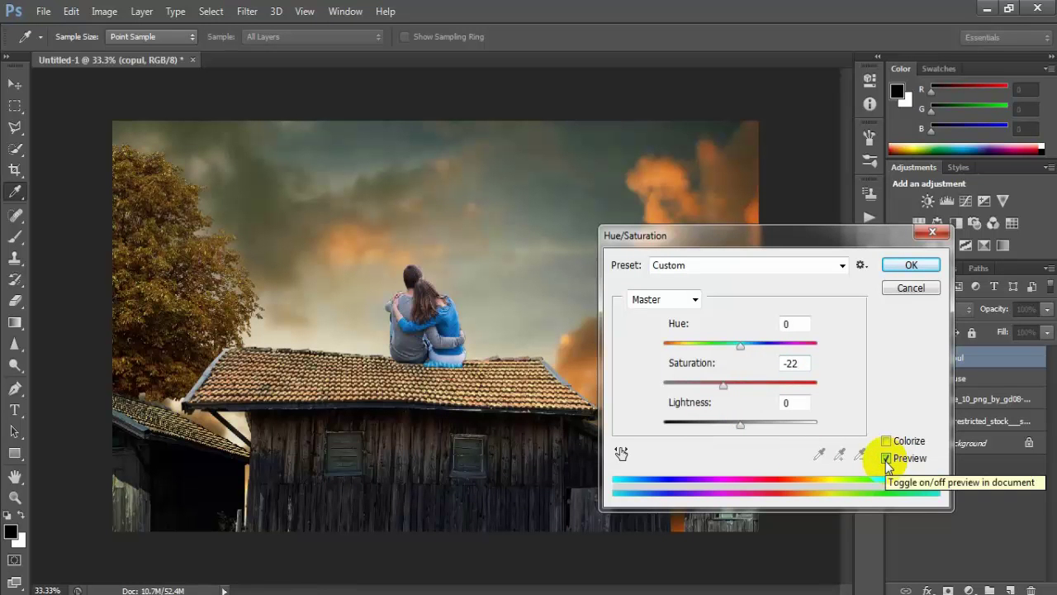
pyautogui.click(908, 266)
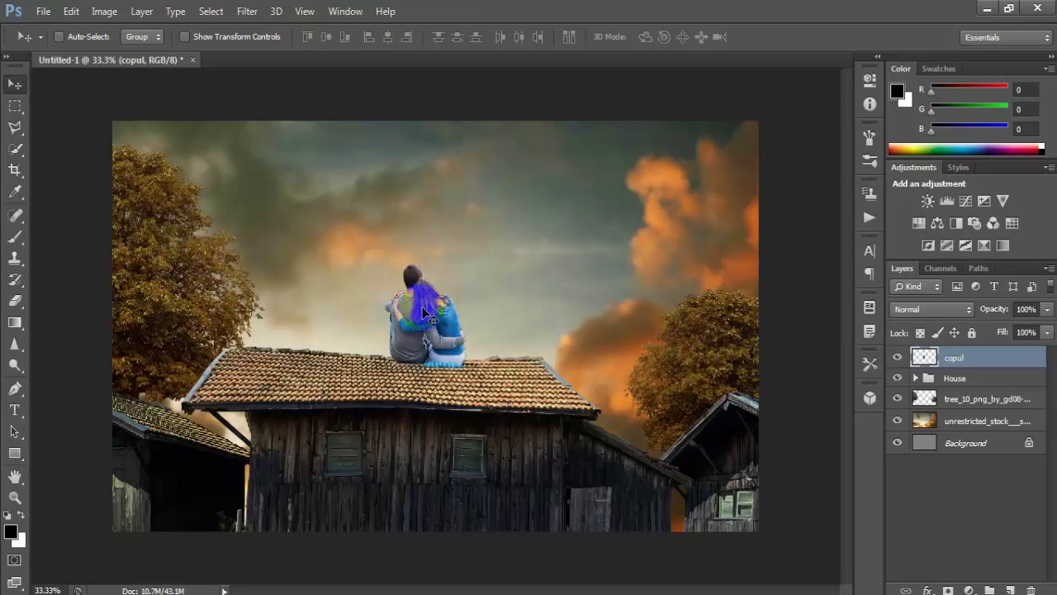
pyautogui.click(969, 589)
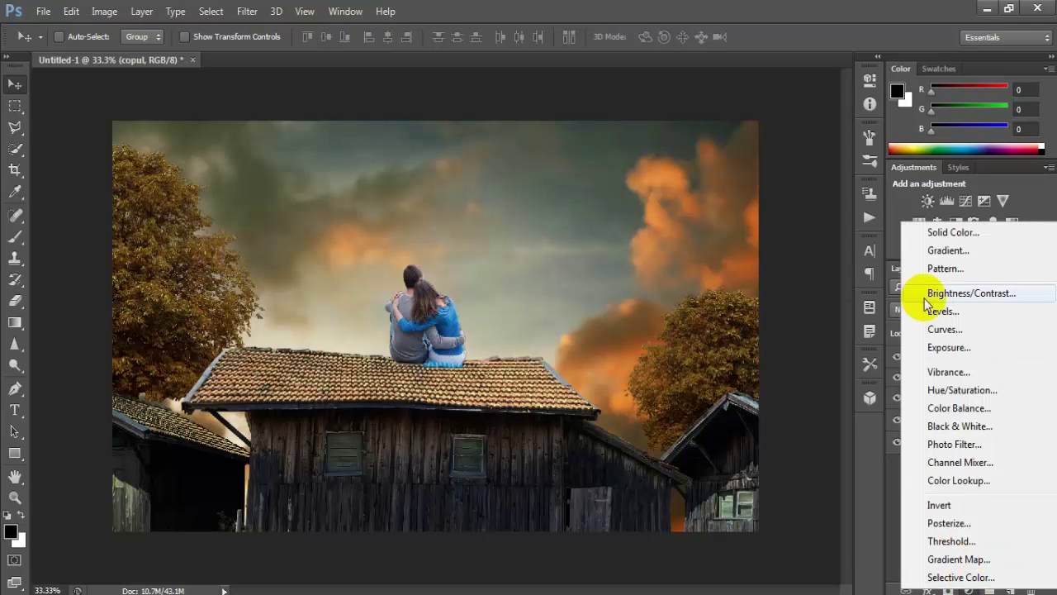
pyautogui.click(999, 296)
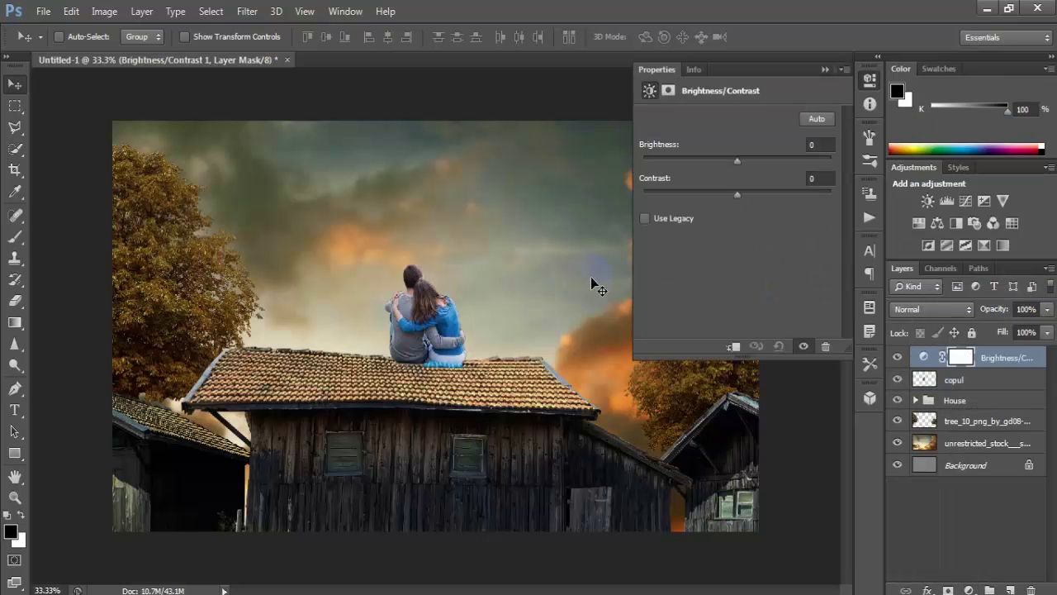
# Clip the Brightness/Contrast layer to copul with Brightness -55 and compare the result.
pyautogui.click(733, 347)
pyautogui.write('-')
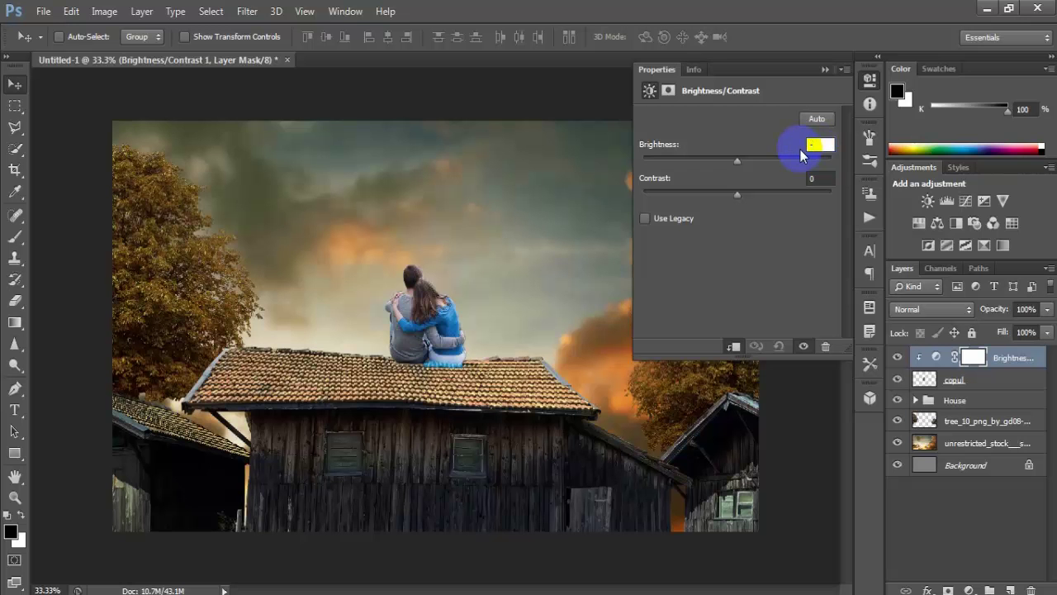
pyautogui.write('55')
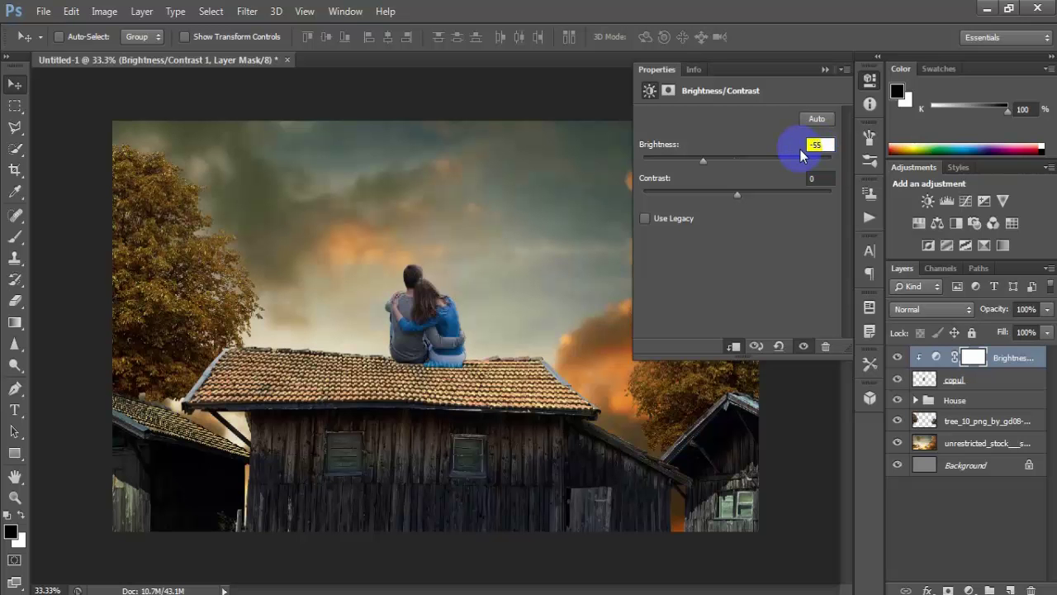
pyautogui.click(870, 79)
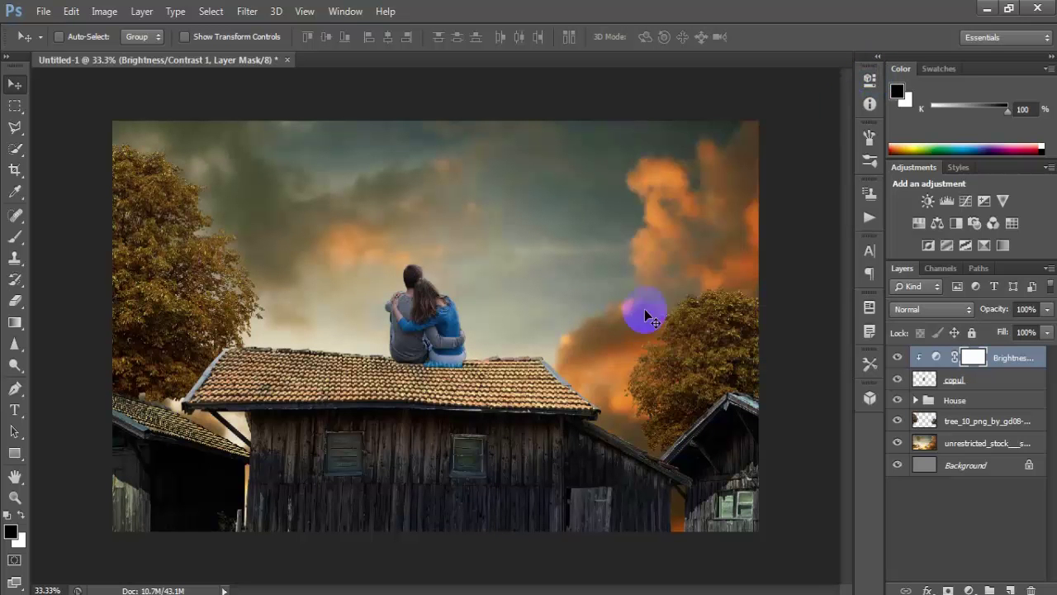
pyautogui.click(899, 356)
pyautogui.click(898, 356)
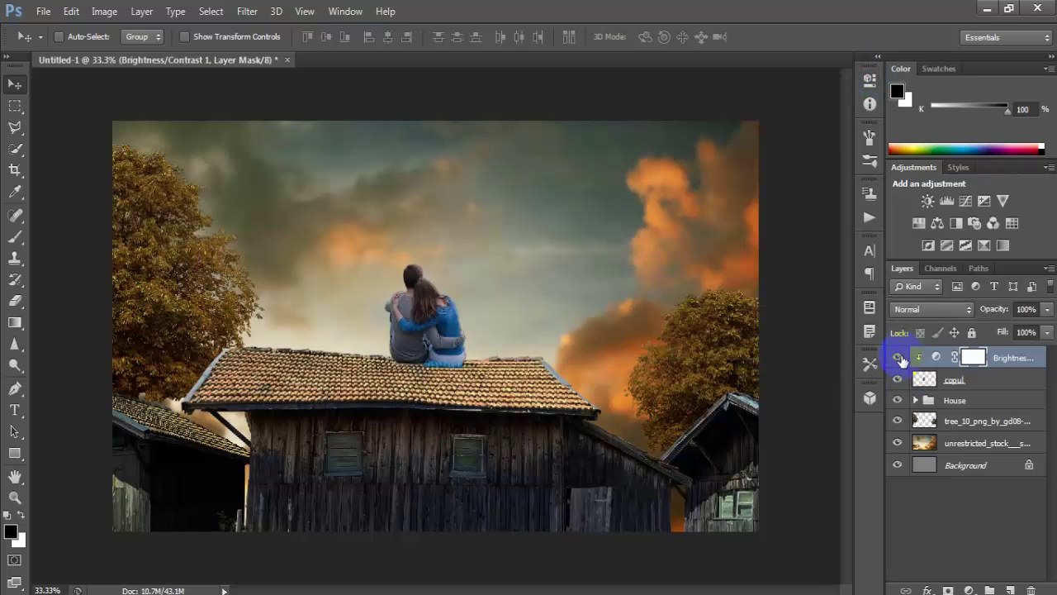
# Choose the Gradient Tool with the Foreground to Transparent preset and recheck the couple's adjustment.
pyautogui.moveTo(14, 322); pyautogui.dragTo(108, 319)
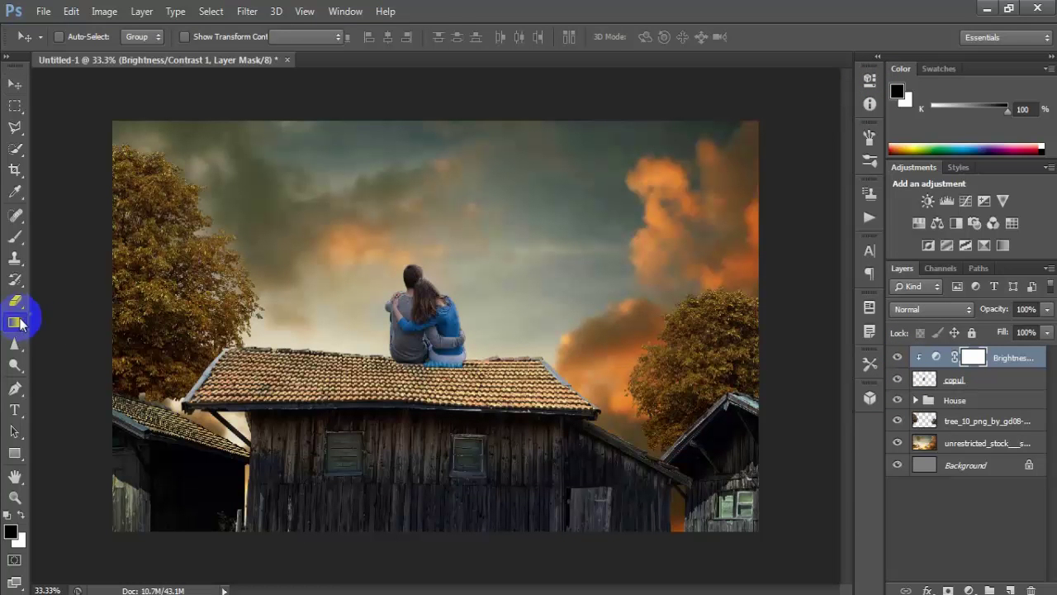
pyautogui.click(108, 317)
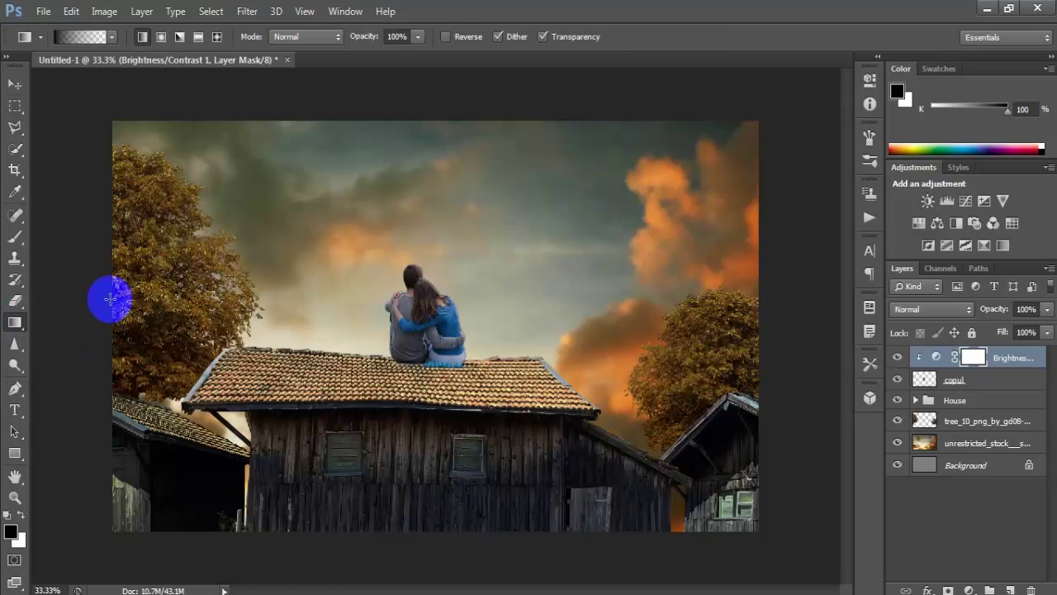
pyautogui.click(67, 39)
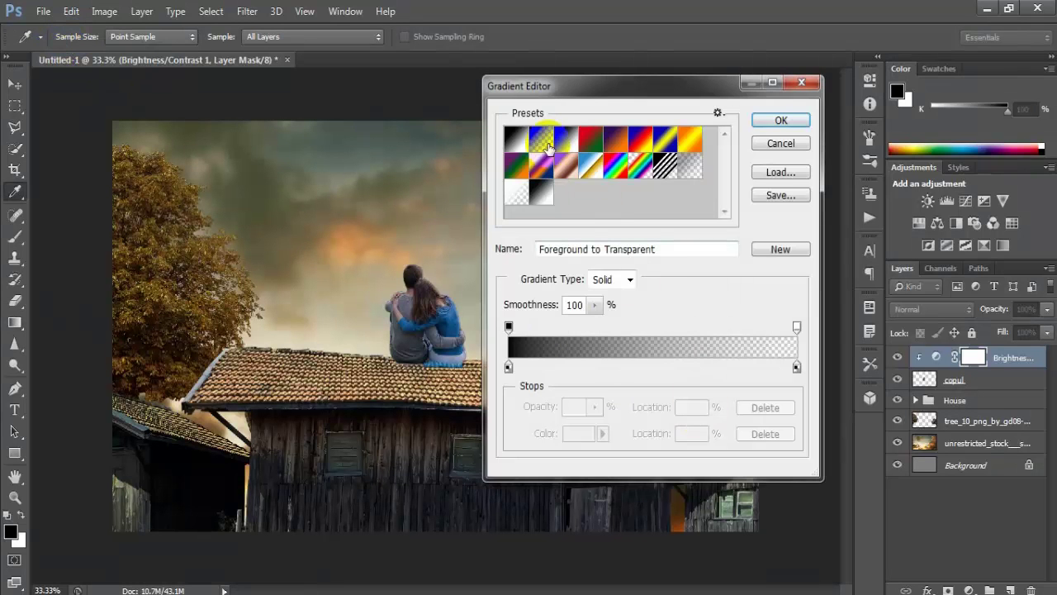
pyautogui.click(768, 122)
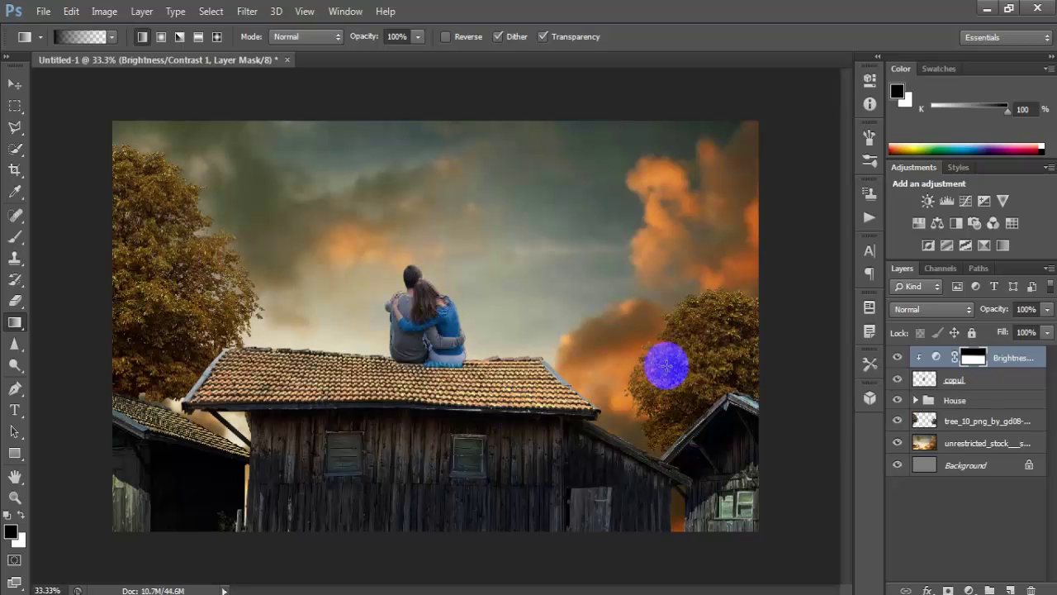
pyautogui.click(898, 357)
pyautogui.click(897, 357)
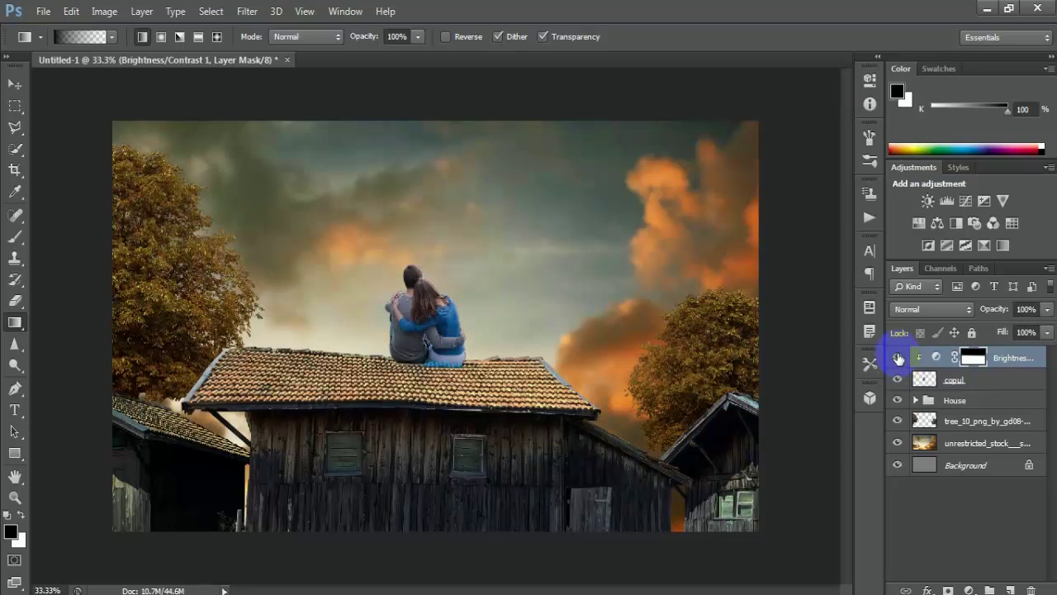
pyautogui.click(898, 357)
pyautogui.click(897, 357)
pyautogui.click(995, 382)
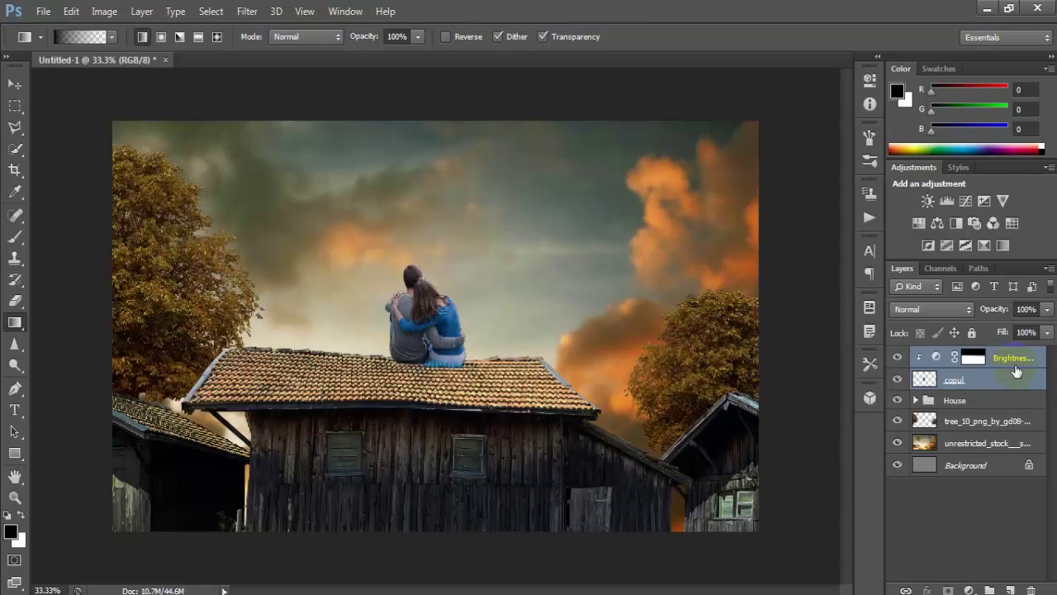
# Group the couple and its adjustment as Group 1, then add an empty Layer 1 above House.
pyautogui.rightClick(1016, 372)
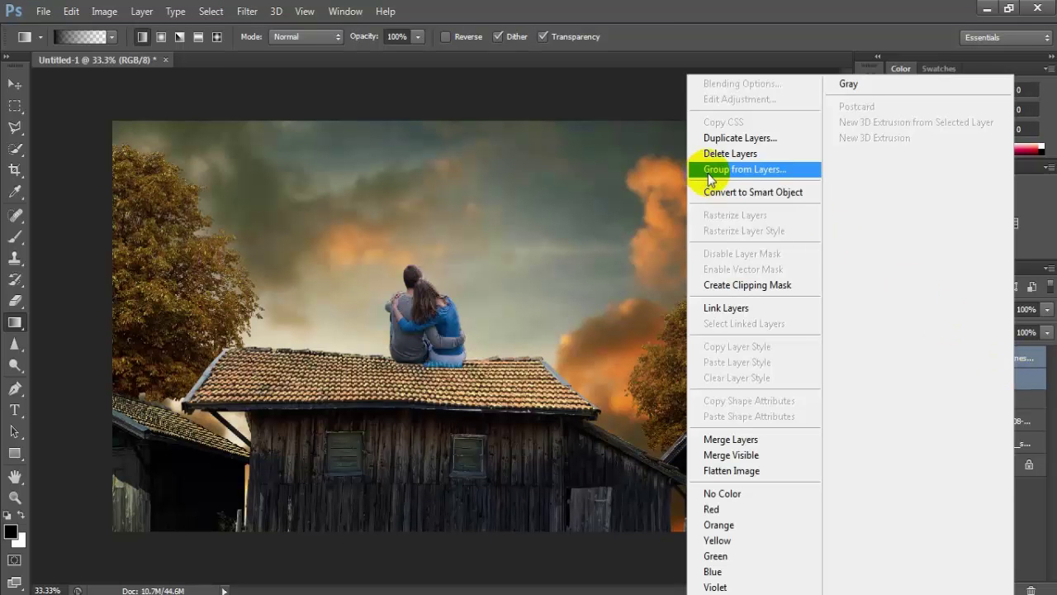
pyautogui.click(763, 175)
pyautogui.click(671, 199)
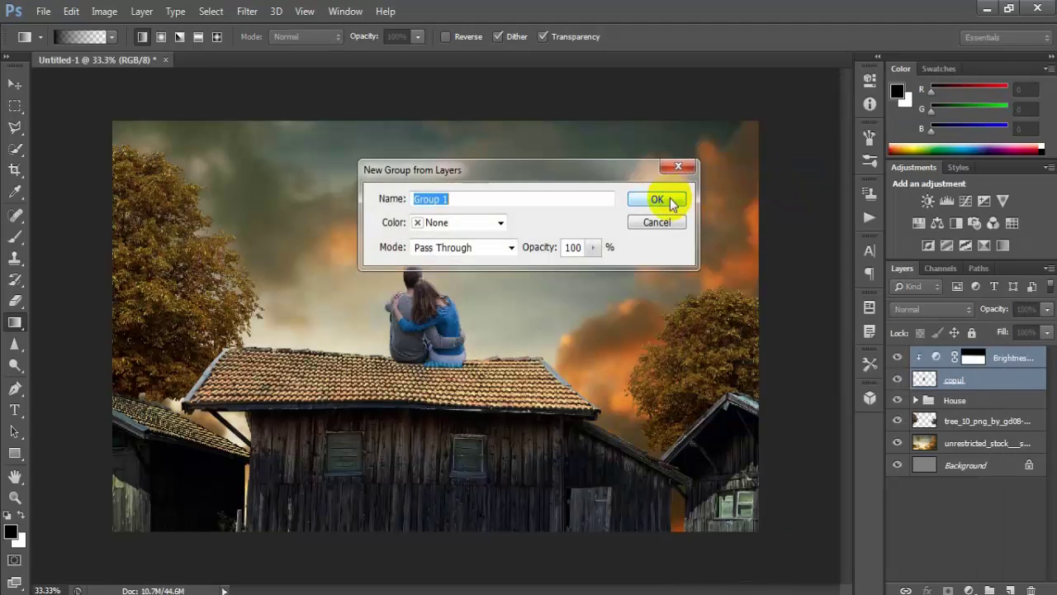
pyautogui.click(898, 356)
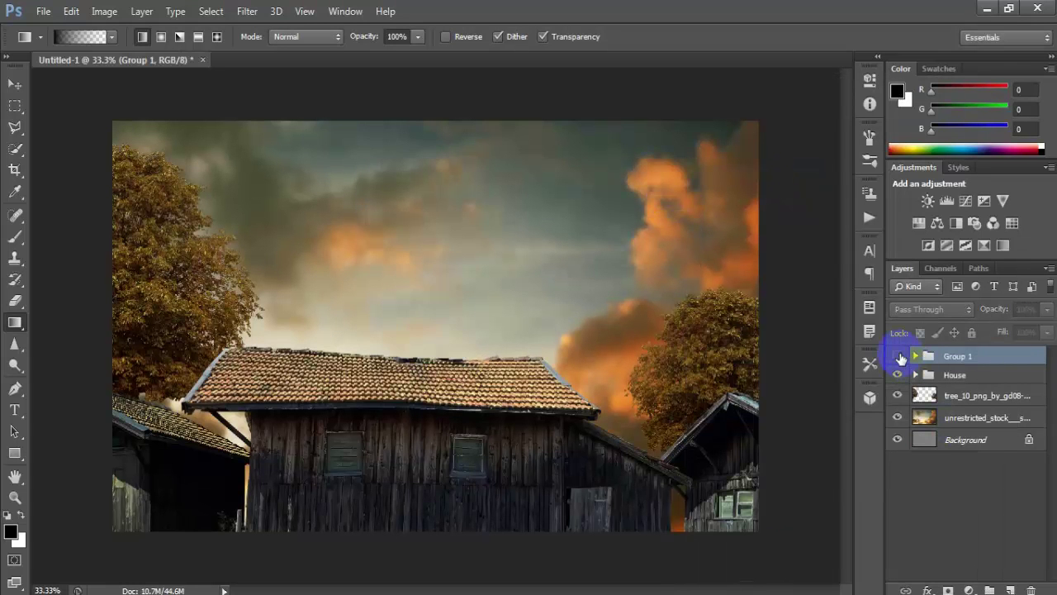
pyautogui.click(898, 356)
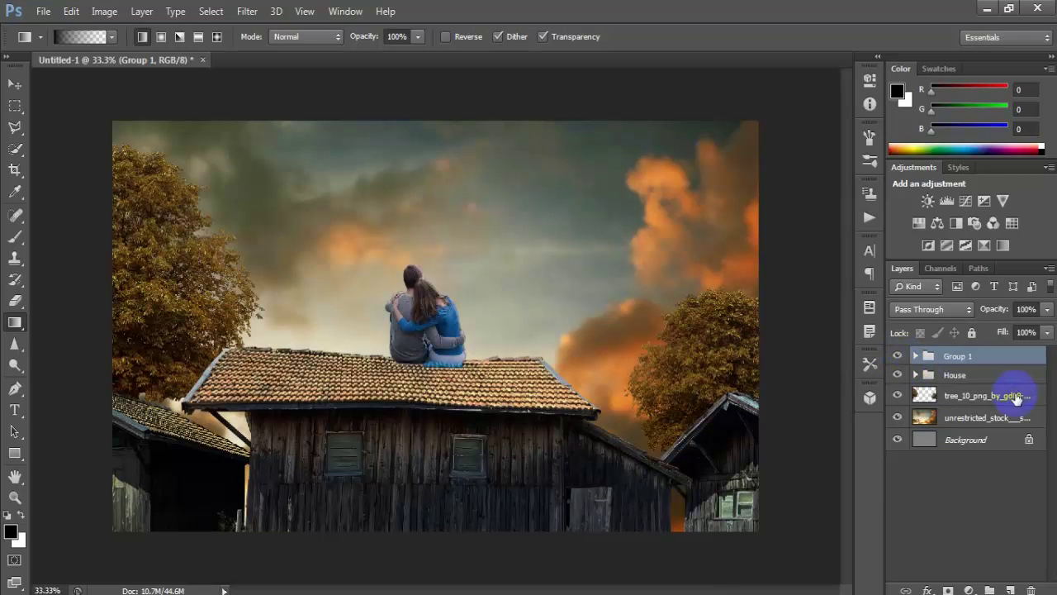
pyautogui.click(964, 376)
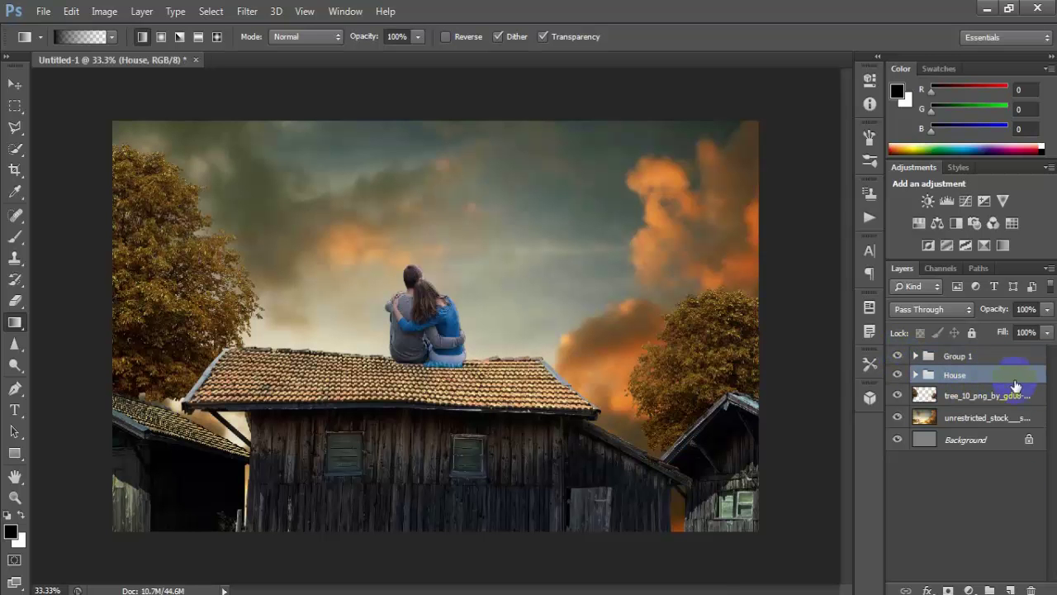
pyautogui.click(1010, 590)
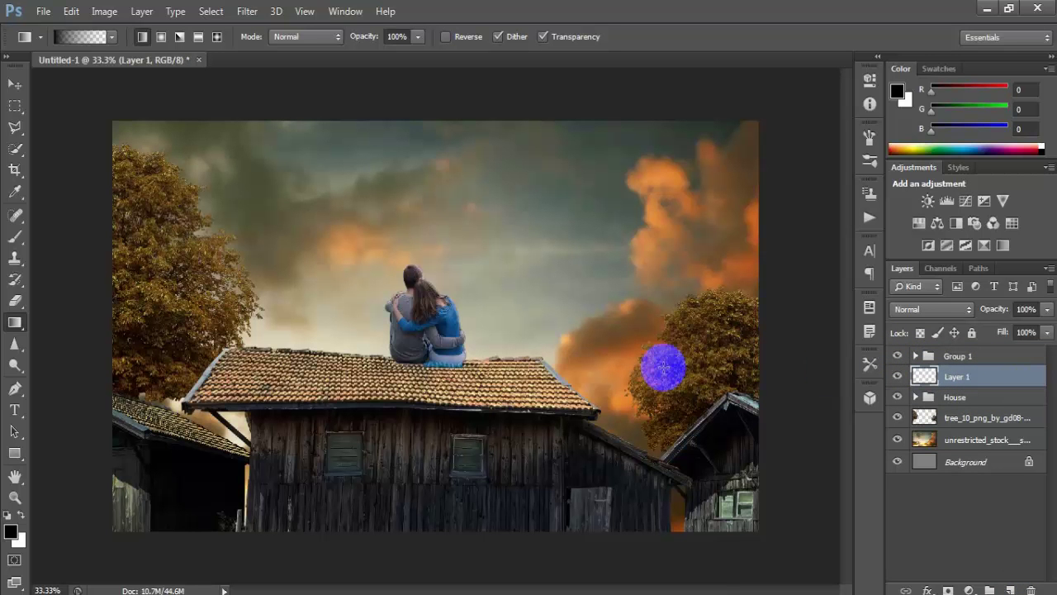
# Set up a soft round brush of about 53 px at low opacity.
pyautogui.rightClick(15, 237)
pyautogui.click(68, 240)
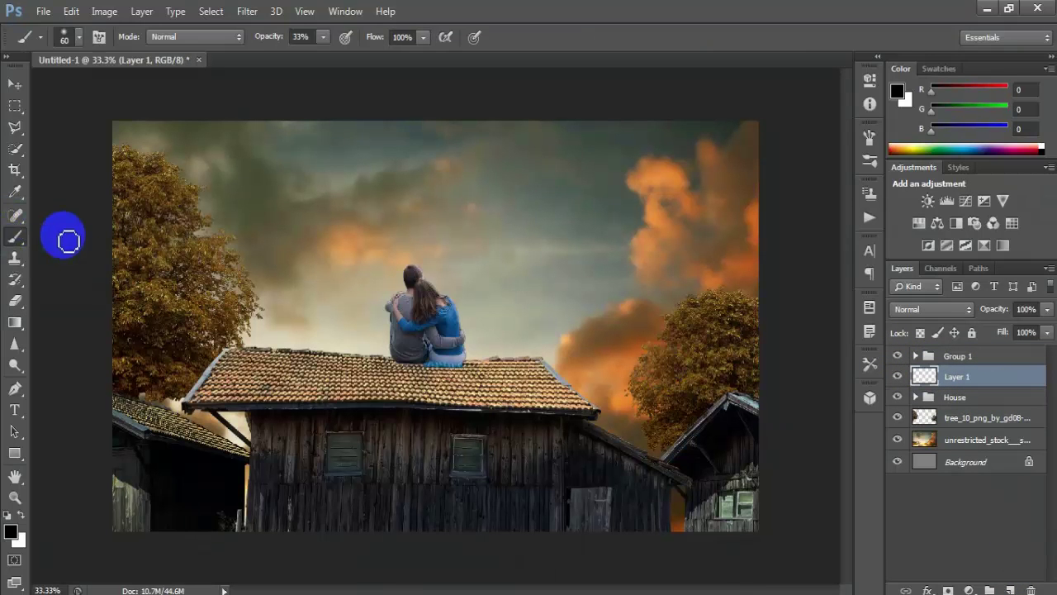
pyautogui.click(78, 37)
pyautogui.click(35, 164)
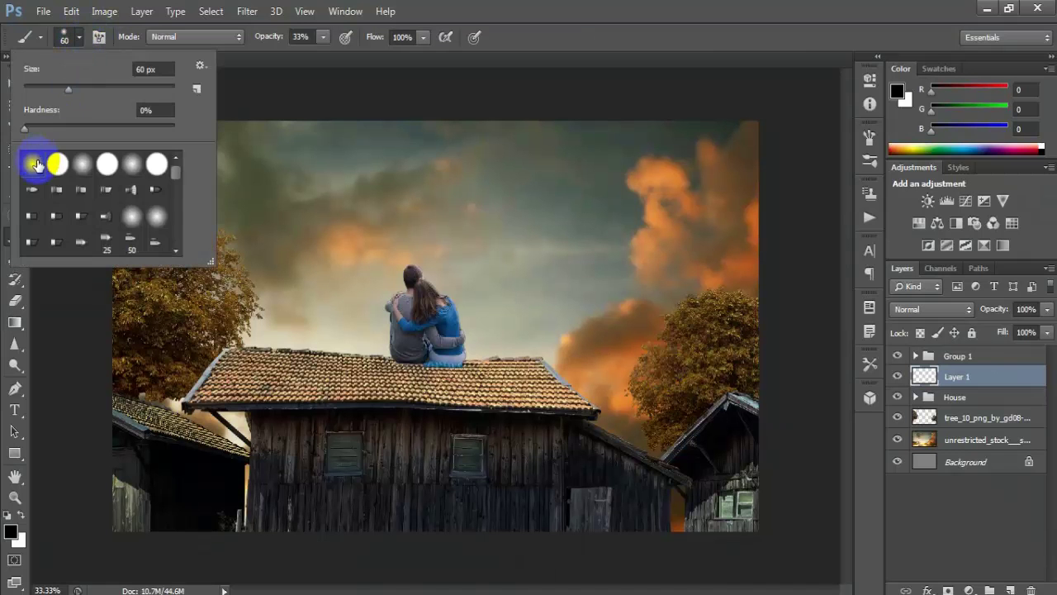
pyautogui.click(67, 90)
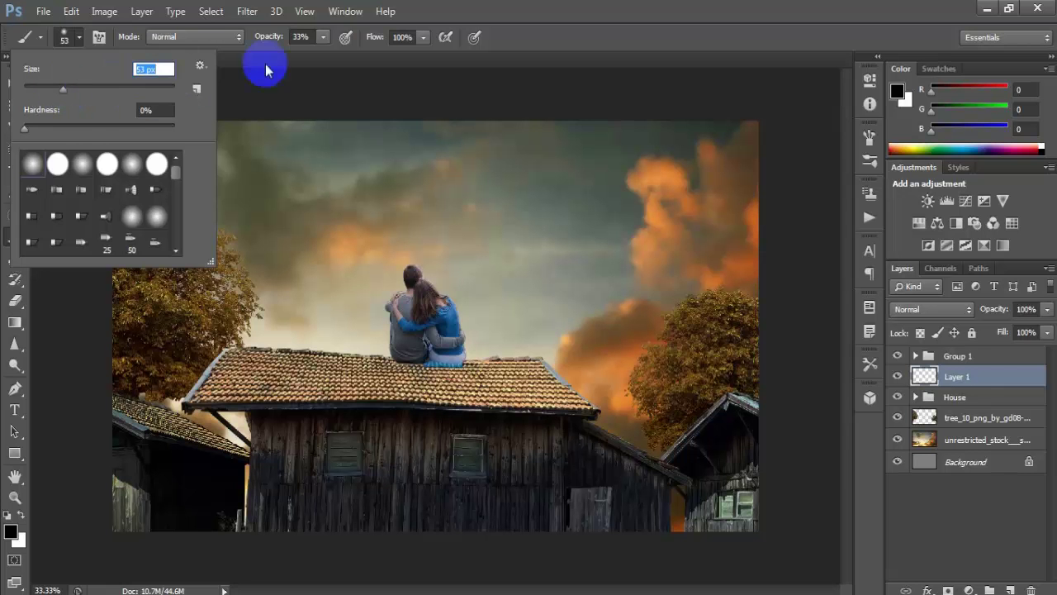
pyautogui.click(323, 38)
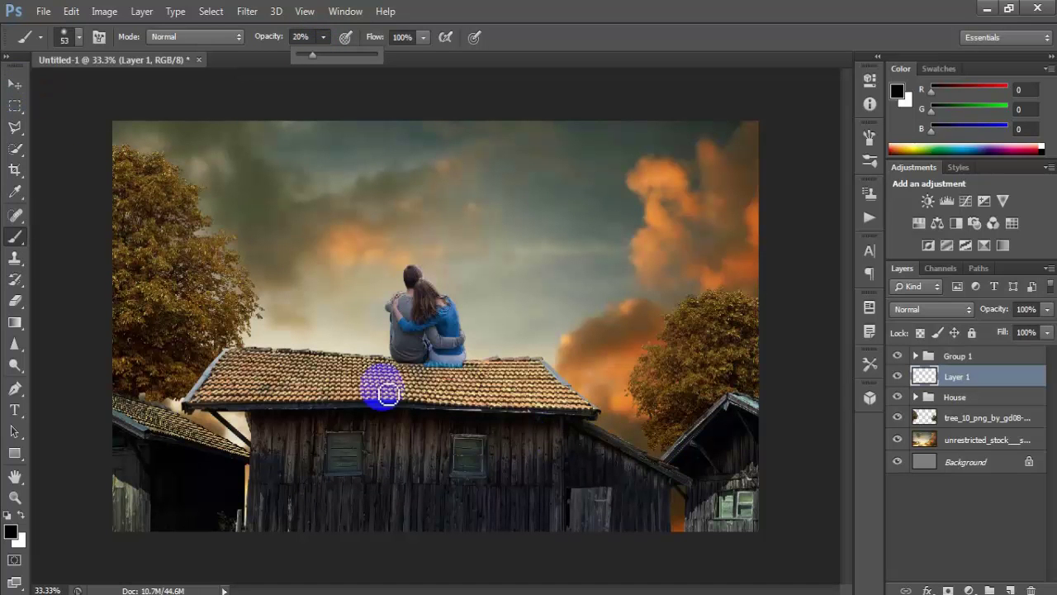
pyautogui.click(404, 370)
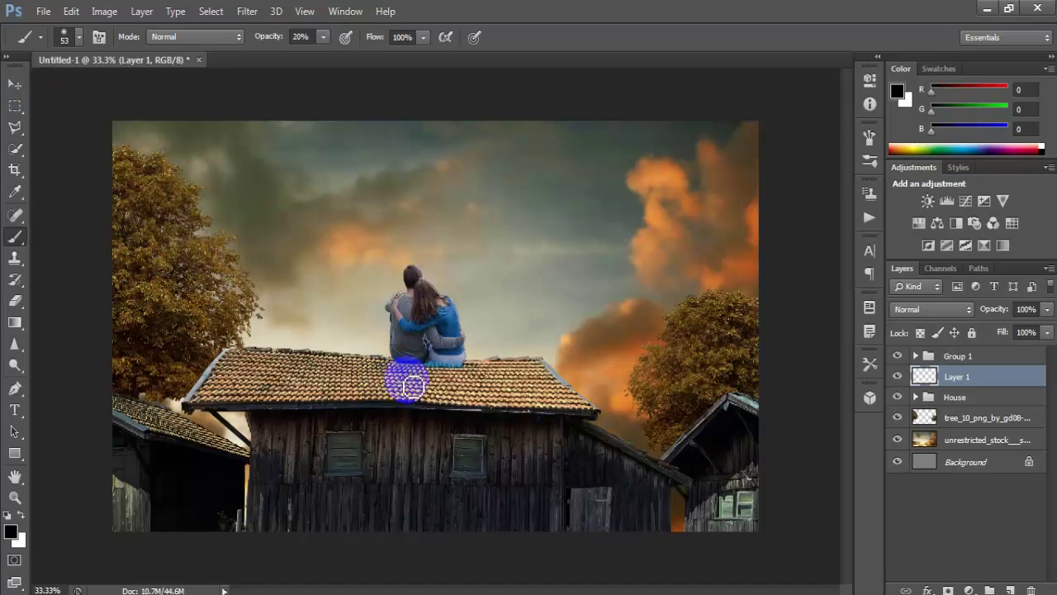
# Paint black shadow strokes on the roof beneath the couple and zoom in.
pyautogui.moveTo(413, 384)
pyautogui.mouseDown()
pyautogui.moveTo(401, 373)
pyautogui.moveTo(443, 371)
pyautogui.moveTo(456, 380)
pyautogui.moveTo(443, 389)
pyautogui.moveTo(413, 366)
pyautogui.moveTo(401, 370)
pyautogui.moveTo(449, 391)
pyautogui.mouseUp()
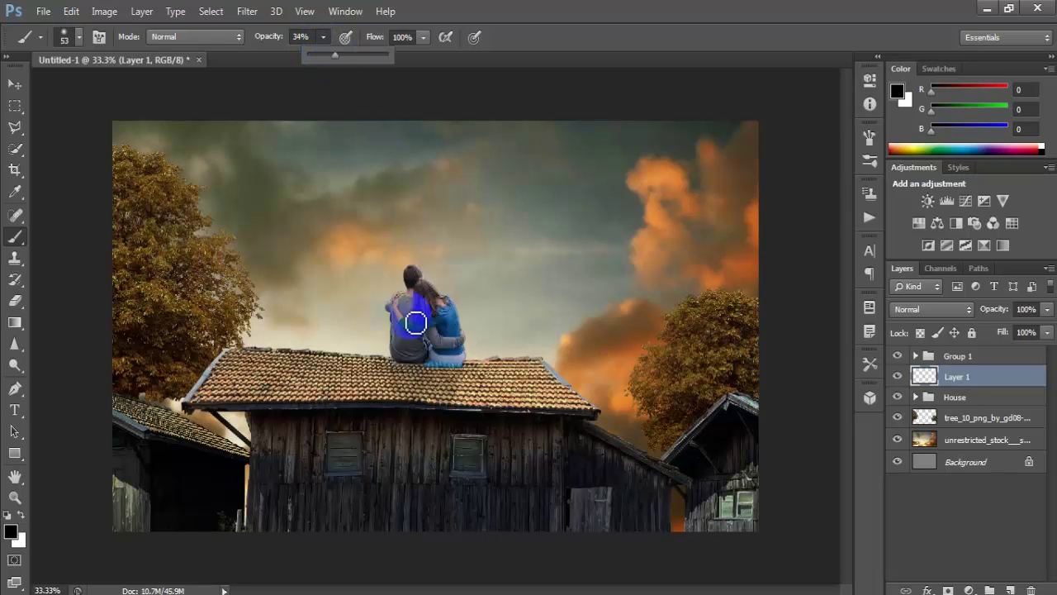
pyautogui.moveTo(406, 371); pyautogui.dragTo(444, 378)
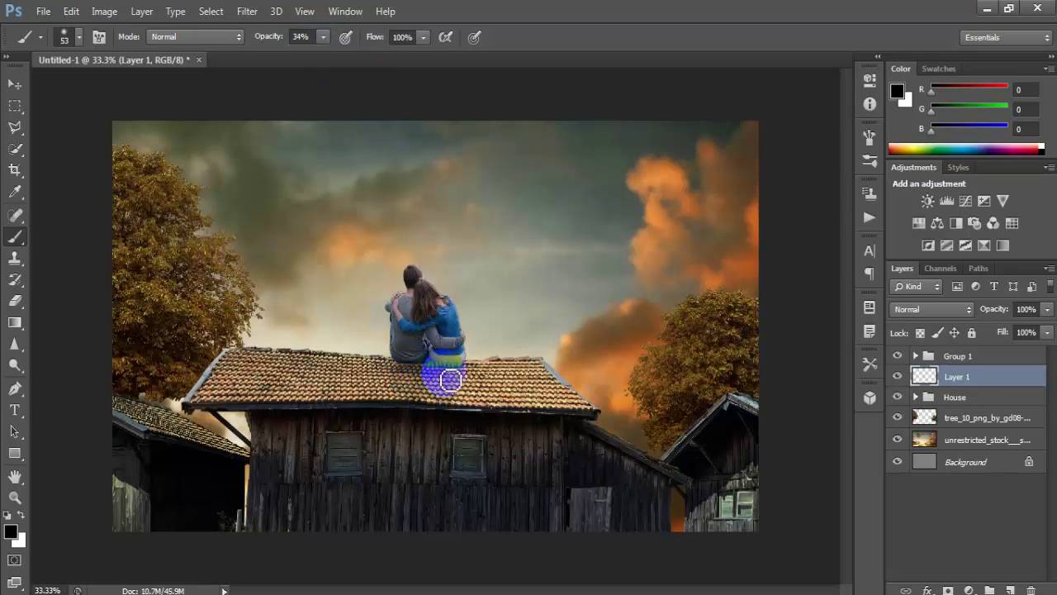
pyautogui.hotkey('ctrl', '+')
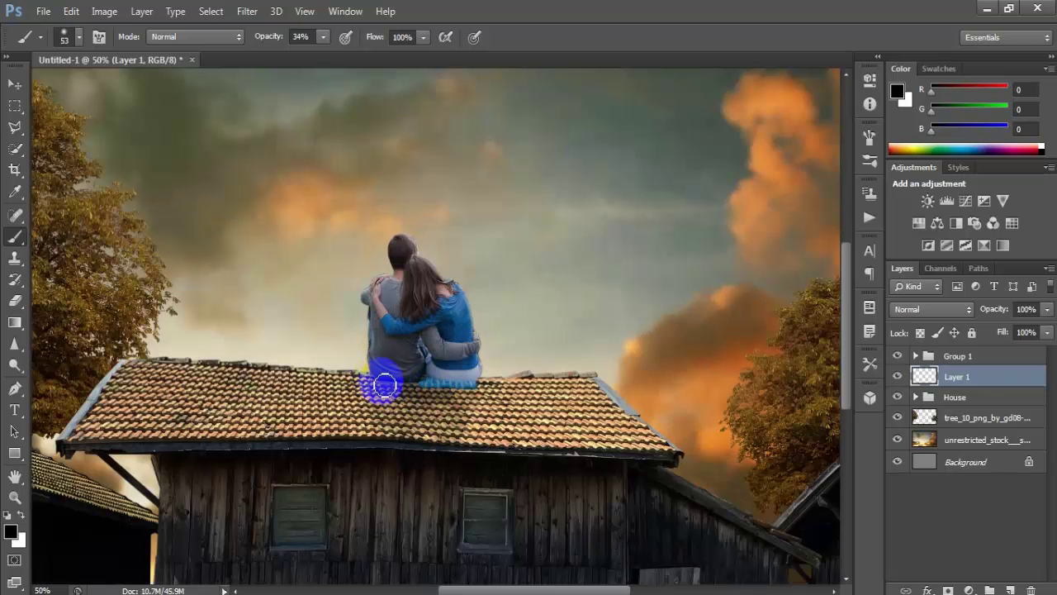
# Darken the roof under the couple, the lower house wall and the left and right sheds.
pyautogui.moveTo(385, 385)
pyautogui.mouseDown()
pyautogui.moveTo(441, 394)
pyautogui.moveTo(458, 432)
pyautogui.moveTo(405, 427)
pyautogui.moveTo(387, 396)
pyautogui.moveTo(389, 426)
pyautogui.moveTo(447, 439)
pyautogui.moveTo(465, 405)
pyautogui.moveTo(438, 429)
pyautogui.moveTo(408, 425)
pyautogui.moveTo(455, 404)
pyautogui.moveTo(425, 422)
pyautogui.moveTo(442, 437)
pyautogui.moveTo(460, 410)
pyautogui.moveTo(462, 434)
pyautogui.moveTo(403, 447)
pyautogui.moveTo(372, 394)
pyautogui.moveTo(420, 444)
pyautogui.moveTo(468, 413)
pyautogui.moveTo(437, 385)
pyautogui.moveTo(389, 380)
pyautogui.moveTo(382, 427)
pyautogui.moveTo(441, 447)
pyautogui.moveTo(472, 396)
pyautogui.moveTo(427, 377)
pyautogui.moveTo(377, 496)
pyautogui.moveTo(176, 488)
pyautogui.moveTo(236, 498)
pyautogui.moveTo(321, 486)
pyautogui.moveTo(573, 521)
pyautogui.moveTo(652, 570)
pyautogui.moveTo(668, 567)
pyautogui.moveTo(438, 524)
pyautogui.moveTo(233, 520)
pyautogui.moveTo(233, 484)
pyautogui.moveTo(182, 465)
pyautogui.moveTo(170, 445)
pyautogui.moveTo(589, 474)
pyautogui.moveTo(146, 487)
pyautogui.moveTo(484, 565)
pyautogui.moveTo(611, 566)
pyautogui.mouseUp()
pyautogui.scroll(-2, 614, 519)
pyautogui.scroll(-2, 606, 521)
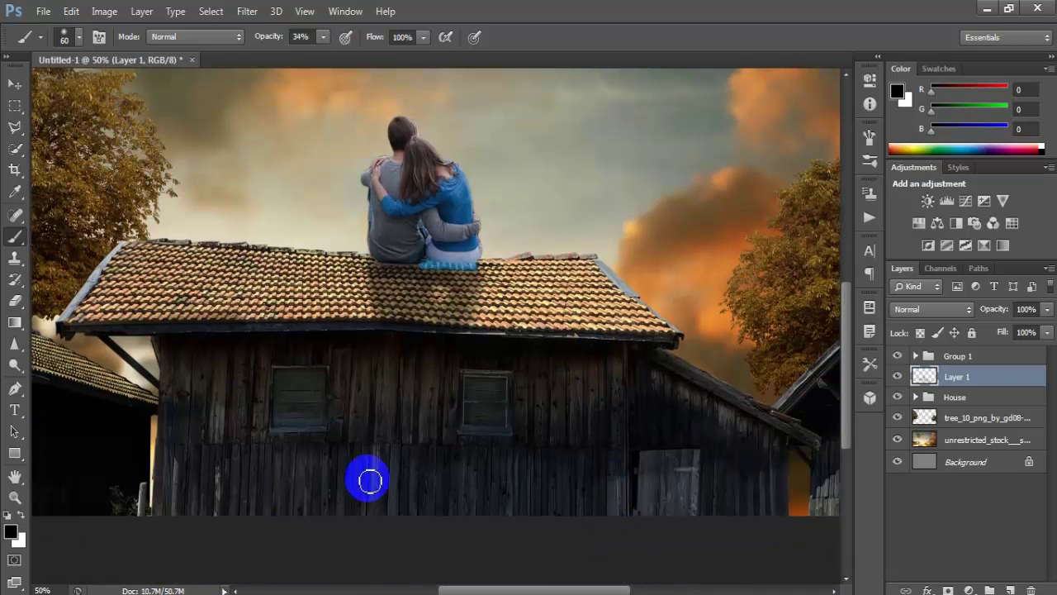
pyautogui.moveTo(369, 480)
pyautogui.mouseDown()
pyautogui.moveTo(410, 503)
pyautogui.moveTo(625, 479)
pyautogui.moveTo(804, 495)
pyautogui.moveTo(603, 499)
pyautogui.moveTo(189, 472)
pyautogui.moveTo(380, 500)
pyautogui.moveTo(227, 501)
pyautogui.moveTo(151, 364)
pyautogui.moveTo(312, 397)
pyautogui.moveTo(536, 412)
pyautogui.moveTo(723, 450)
pyautogui.moveTo(820, 484)
pyautogui.moveTo(814, 467)
pyautogui.moveTo(625, 566)
pyautogui.moveTo(614, 455)
pyautogui.moveTo(495, 459)
pyautogui.mouseUp()
pyautogui.moveTo(797, 432)
pyautogui.mouseDown()
pyautogui.moveTo(780, 494)
pyautogui.moveTo(763, 339)
pyautogui.moveTo(712, 362)
pyautogui.moveTo(660, 419)
pyautogui.moveTo(757, 340)
pyautogui.moveTo(698, 494)
pyautogui.moveTo(504, 488)
pyautogui.moveTo(357, 465)
pyautogui.moveTo(699, 439)
pyautogui.mouseUp()
pyautogui.moveTo(203, 420)
pyautogui.mouseDown()
pyautogui.moveTo(220, 512)
pyautogui.moveTo(196, 369)
pyautogui.moveTo(336, 468)
pyautogui.moveTo(239, 454)
pyautogui.moveTo(196, 476)
pyautogui.moveTo(436, 425)
pyautogui.moveTo(436, 408)
pyautogui.moveTo(632, 427)
pyautogui.moveTo(383, 485)
pyautogui.moveTo(175, 467)
pyautogui.moveTo(203, 422)
pyautogui.moveTo(214, 469)
pyautogui.moveTo(655, 497)
pyautogui.moveTo(644, 424)
pyautogui.moveTo(391, 465)
pyautogui.moveTo(319, 432)
pyautogui.moveTo(260, 440)
pyautogui.moveTo(373, 484)
pyautogui.moveTo(394, 474)
pyautogui.moveTo(344, 481)
pyautogui.moveTo(402, 471)
pyautogui.moveTo(448, 338)
pyautogui.moveTo(436, 319)
pyautogui.moveTo(420, 358)
pyautogui.moveTo(442, 334)
pyautogui.moveTo(425, 361)
pyautogui.moveTo(361, 354)
pyautogui.moveTo(349, 326)
pyautogui.moveTo(385, 356)
pyautogui.moveTo(441, 356)
pyautogui.moveTo(368, 308)
pyautogui.moveTo(429, 302)
pyautogui.moveTo(429, 349)
pyautogui.moveTo(361, 330)
pyautogui.moveTo(361, 350)
pyautogui.moveTo(385, 354)
pyautogui.moveTo(384, 372)
pyautogui.moveTo(347, 311)
pyautogui.moveTo(365, 371)
pyautogui.moveTo(427, 366)
pyautogui.moveTo(454, 316)
pyautogui.moveTo(438, 309)
pyautogui.moveTo(439, 330)
pyautogui.moveTo(402, 348)
pyautogui.moveTo(425, 330)
pyautogui.mouseUp()
pyautogui.press('[')
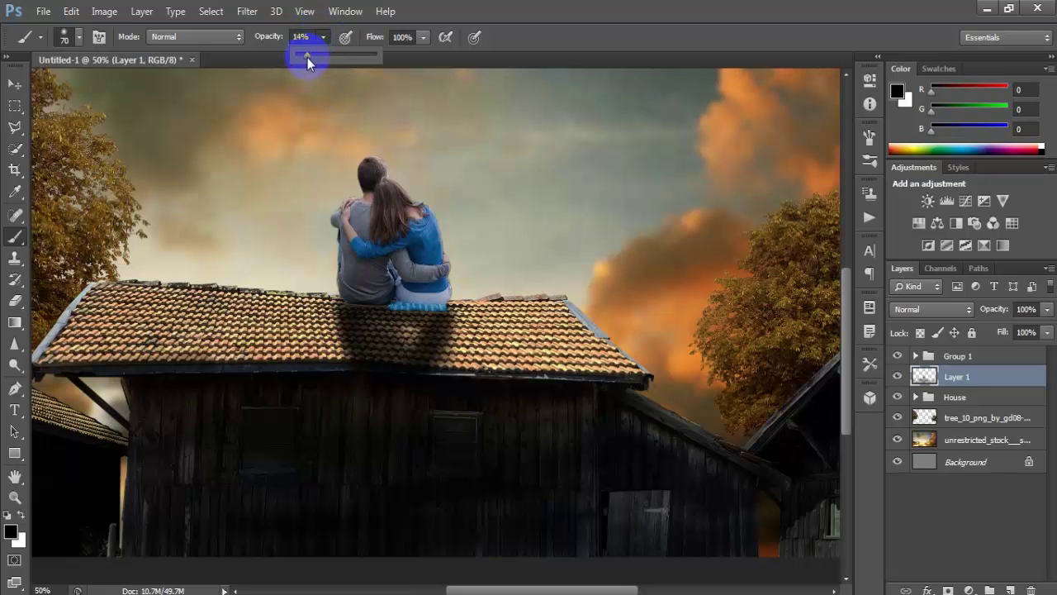
# Paint a darker roof shadow beneath the couple with the brush at 13% opacity.
pyautogui.moveTo(307, 58); pyautogui.dragTo(306, 57)
pyautogui.click(437, 284)
pyautogui.moveTo(424, 316)
pyautogui.mouseDown()
pyautogui.moveTo(394, 314)
pyautogui.moveTo(405, 332)
pyautogui.moveTo(437, 328)
pyautogui.moveTo(398, 352)
pyautogui.moveTo(356, 314)
pyautogui.moveTo(460, 472)
pyautogui.moveTo(416, 389)
pyautogui.moveTo(425, 378)
pyautogui.moveTo(424, 424)
pyautogui.mouseUp()
pyautogui.hotkey('ctrl', '-')
pyautogui.click(1026, 318)
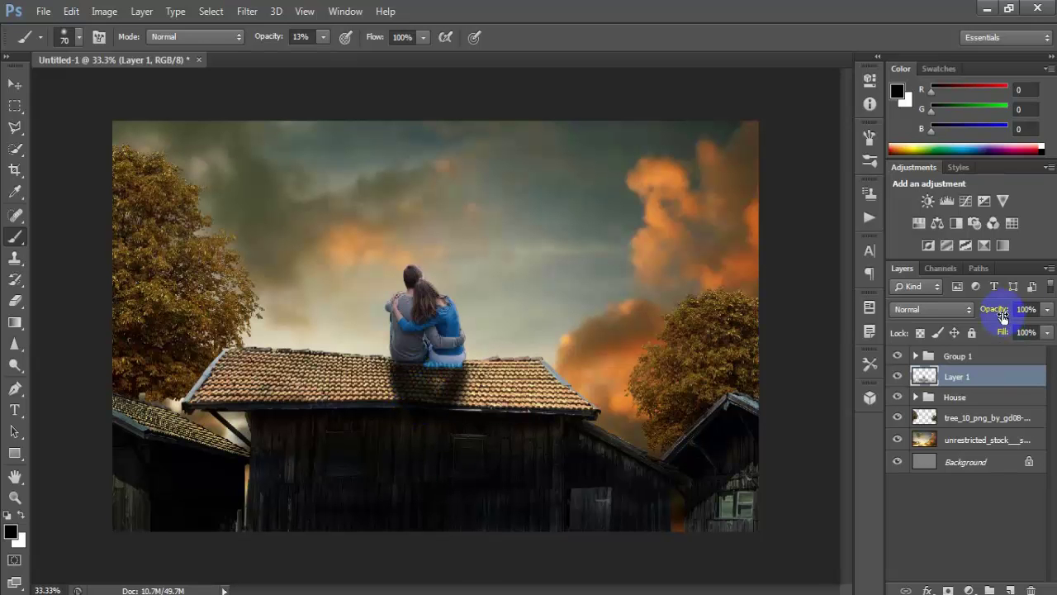
# Lower Layer 1 to 89% opacity and toggle it to compare the shadow.
pyautogui.click(1046, 309)
pyautogui.moveTo(1039, 332); pyautogui.dragTo(1038, 333)
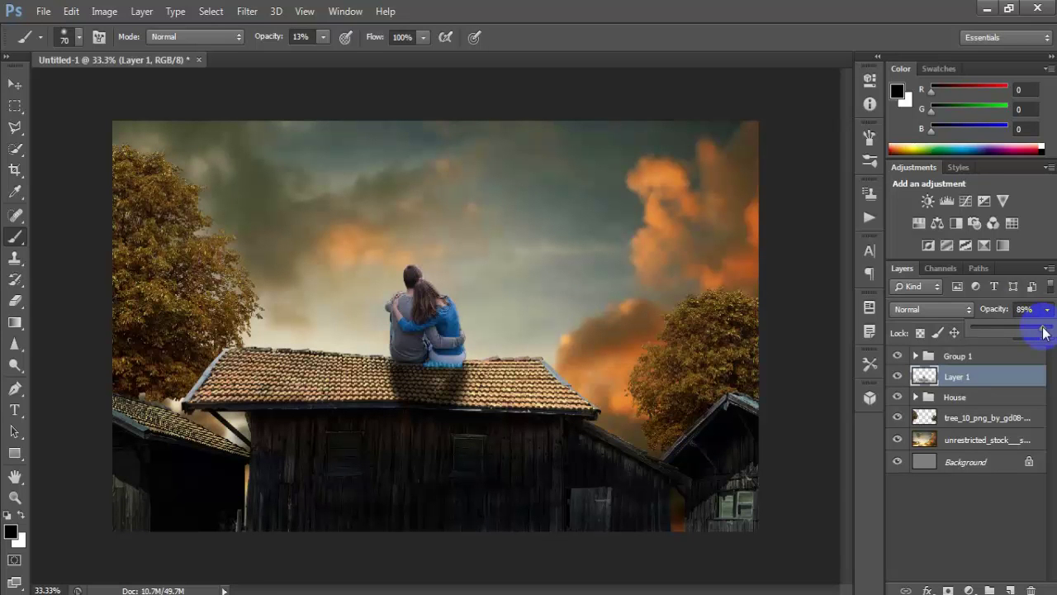
pyautogui.click(898, 377)
pyautogui.click(897, 377)
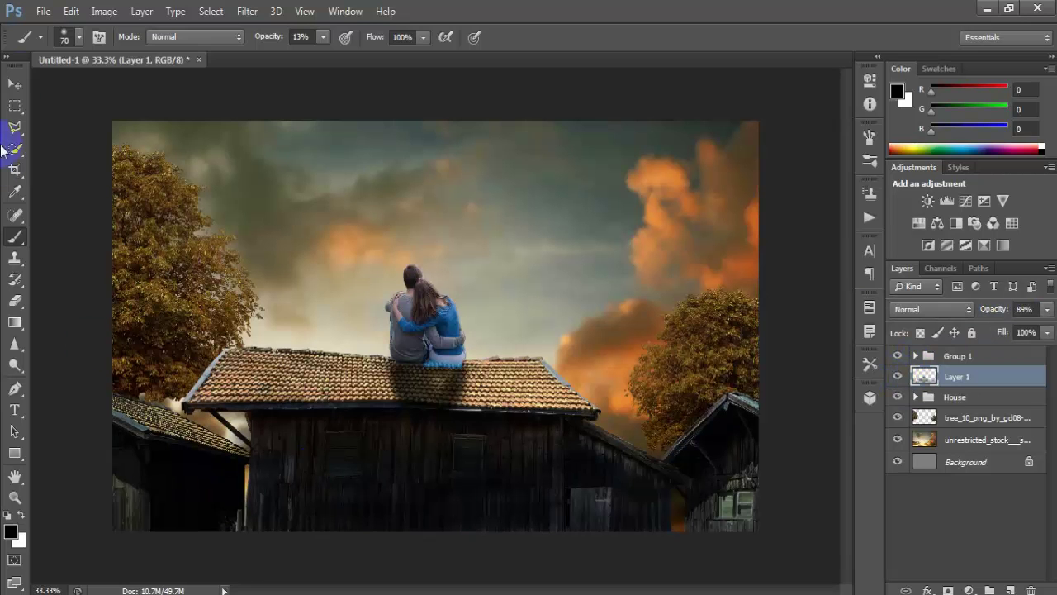
# Select Group 1 and add a Photo Filter adjustment layer above it.
pyautogui.click(20, 81)
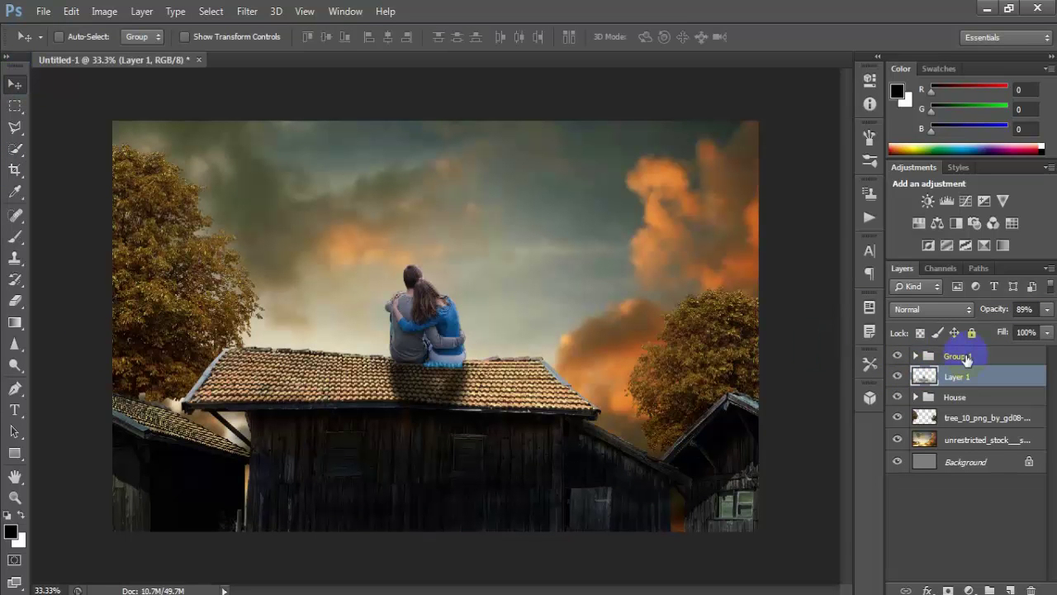
pyautogui.click(966, 357)
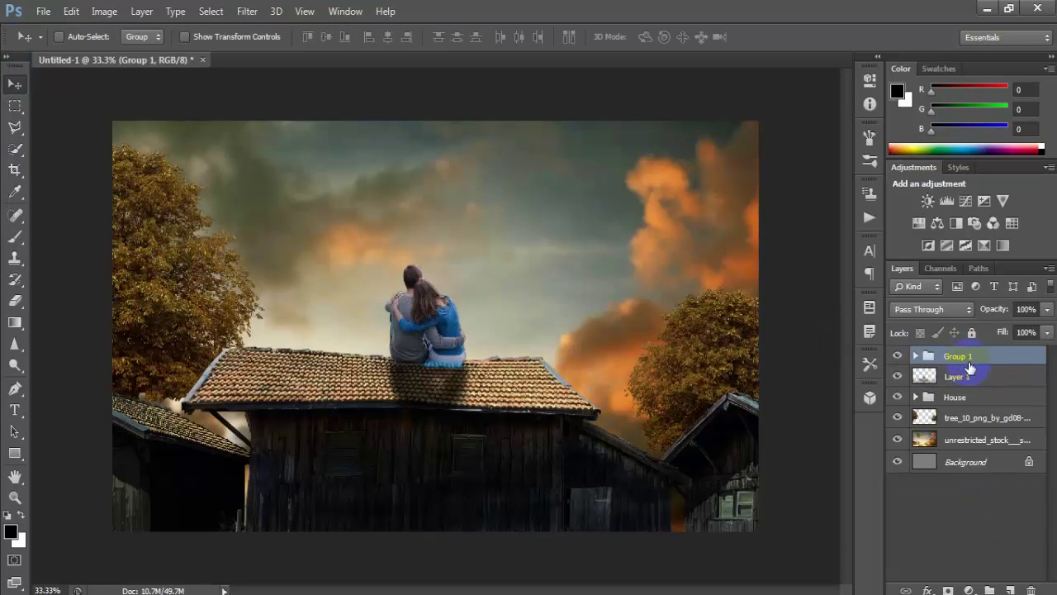
pyautogui.click(968, 589)
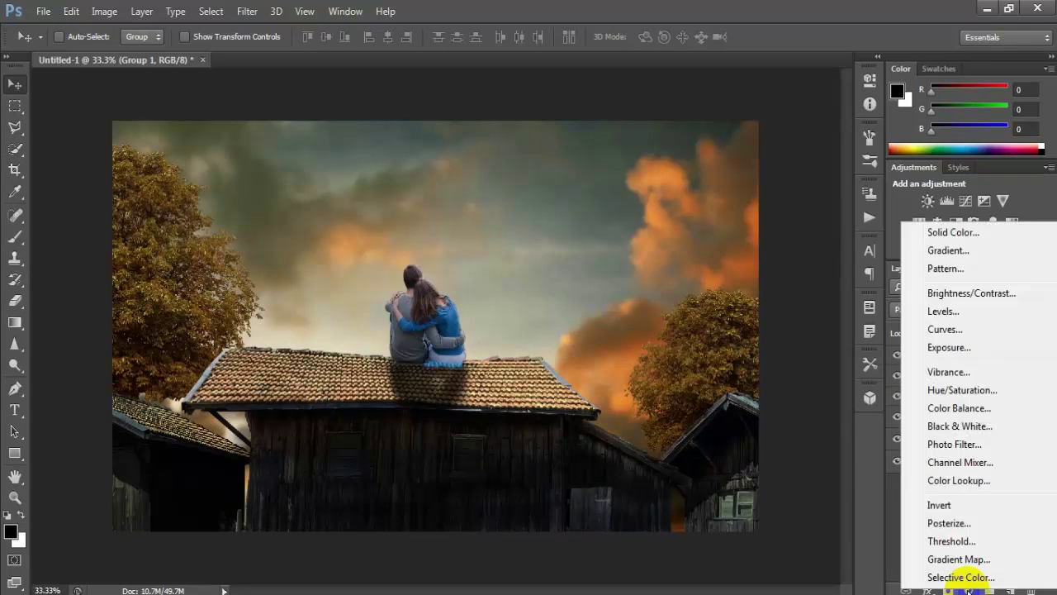
pyautogui.click(1000, 443)
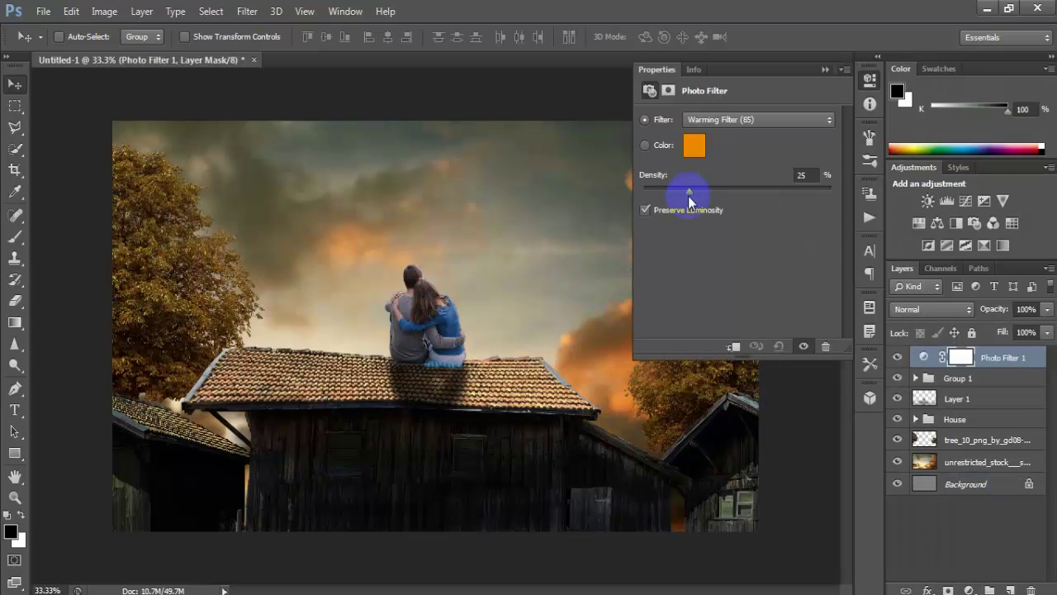
# Set the photo filter to Cyan at 40% density and compare it on and off.
pyautogui.click(739, 117)
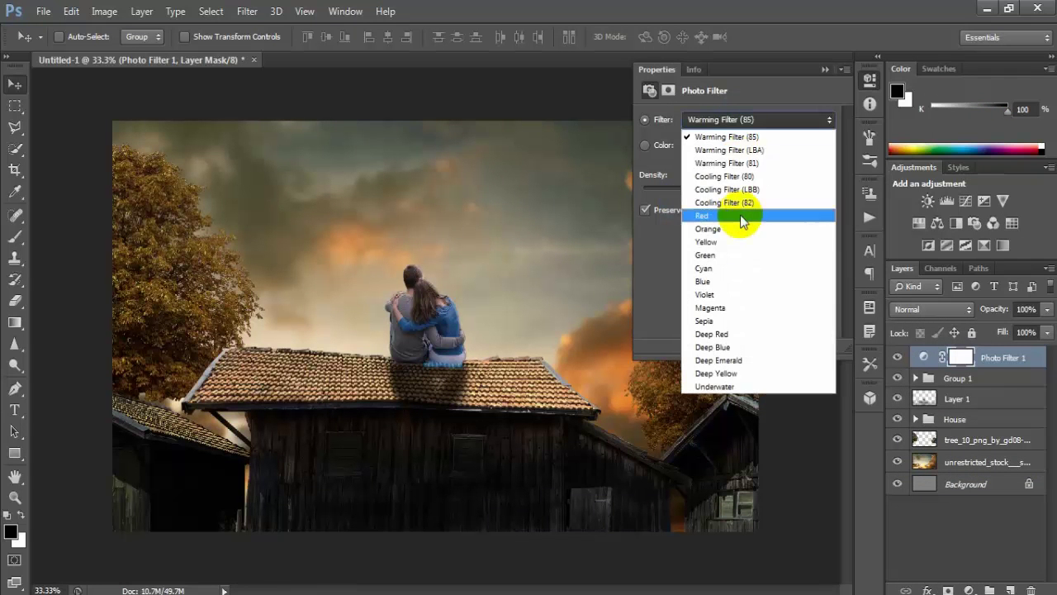
pyautogui.click(793, 272)
pyautogui.click(804, 175)
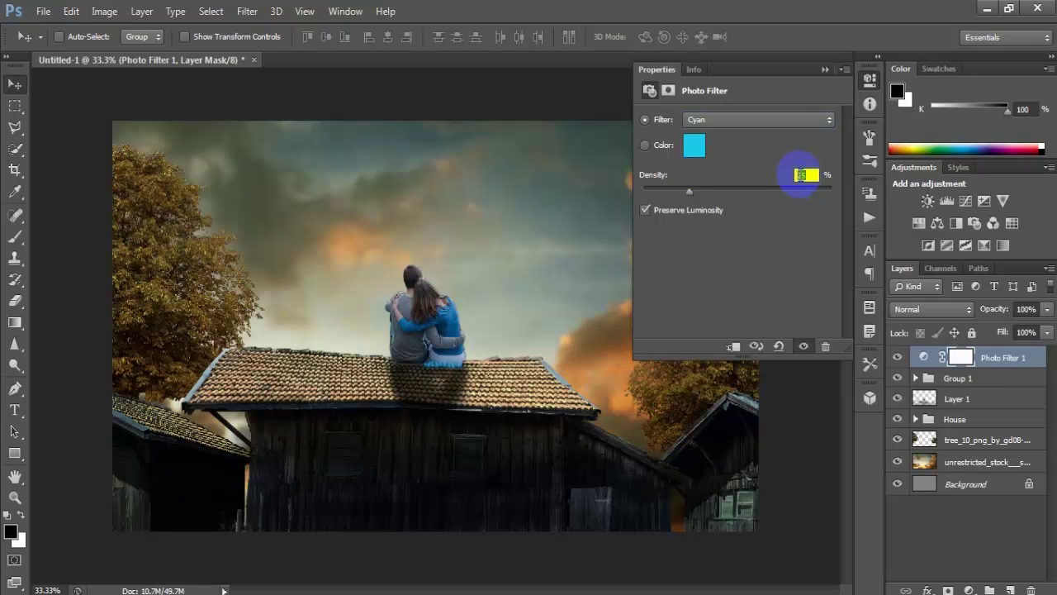
pyautogui.write('40')
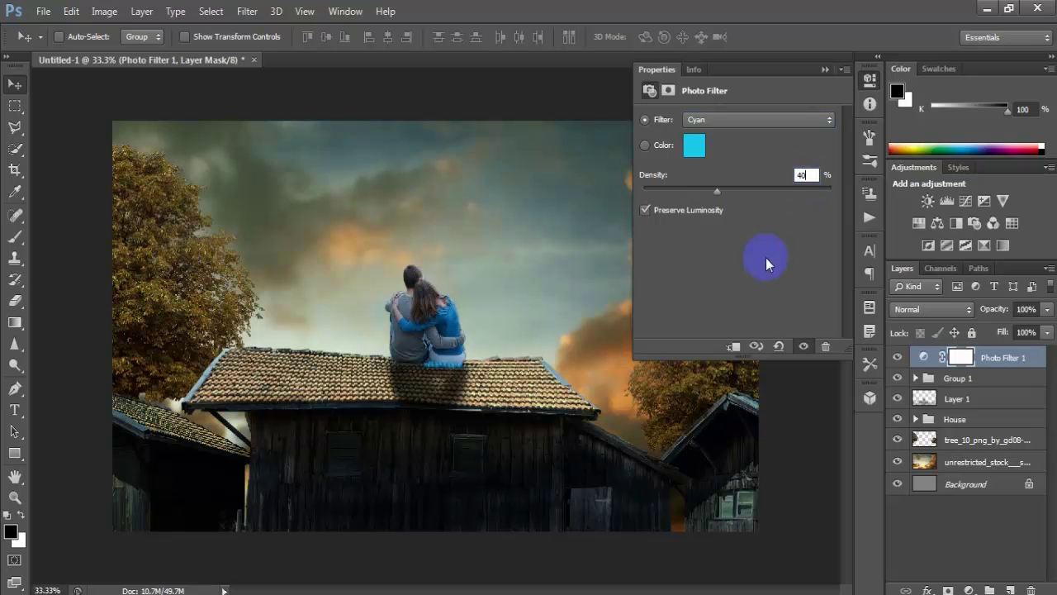
pyautogui.click(869, 83)
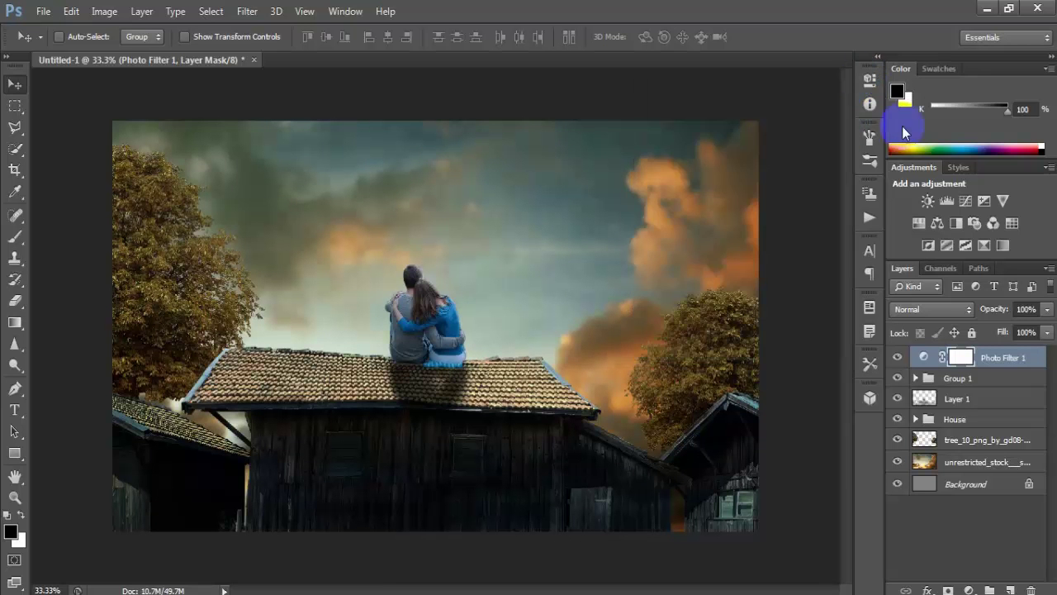
pyautogui.click(897, 360)
pyautogui.click(968, 589)
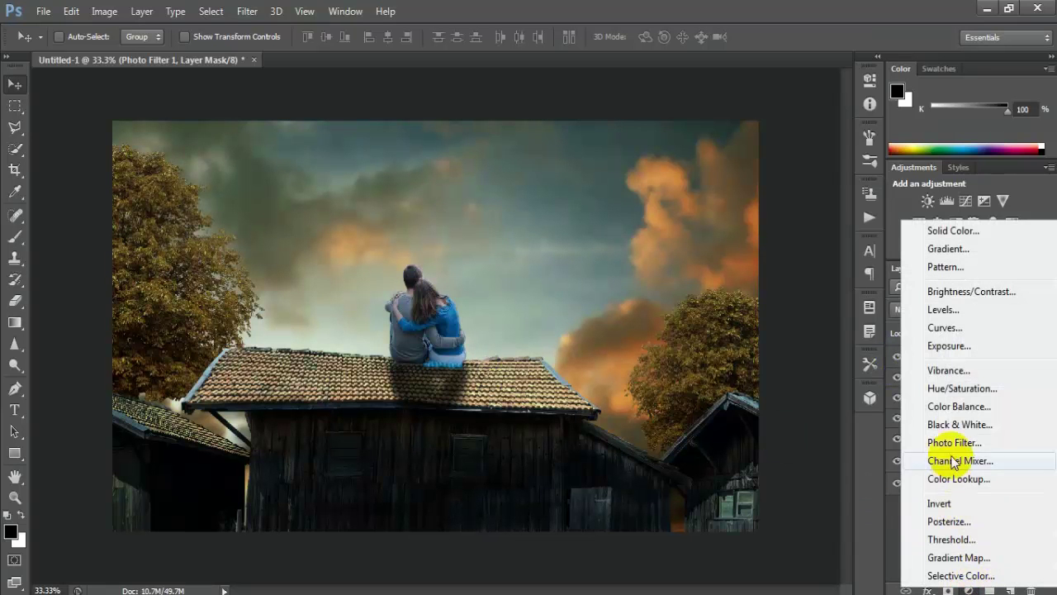
# Add a second Photo Filter using Yellow at 25% density.
pyautogui.click(1000, 442)
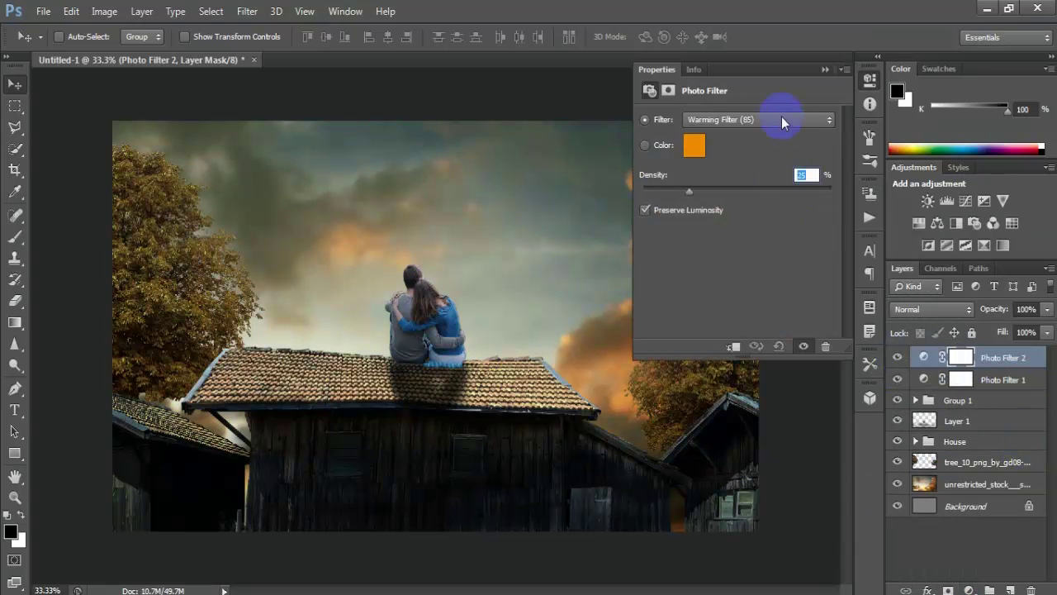
pyautogui.click(781, 121)
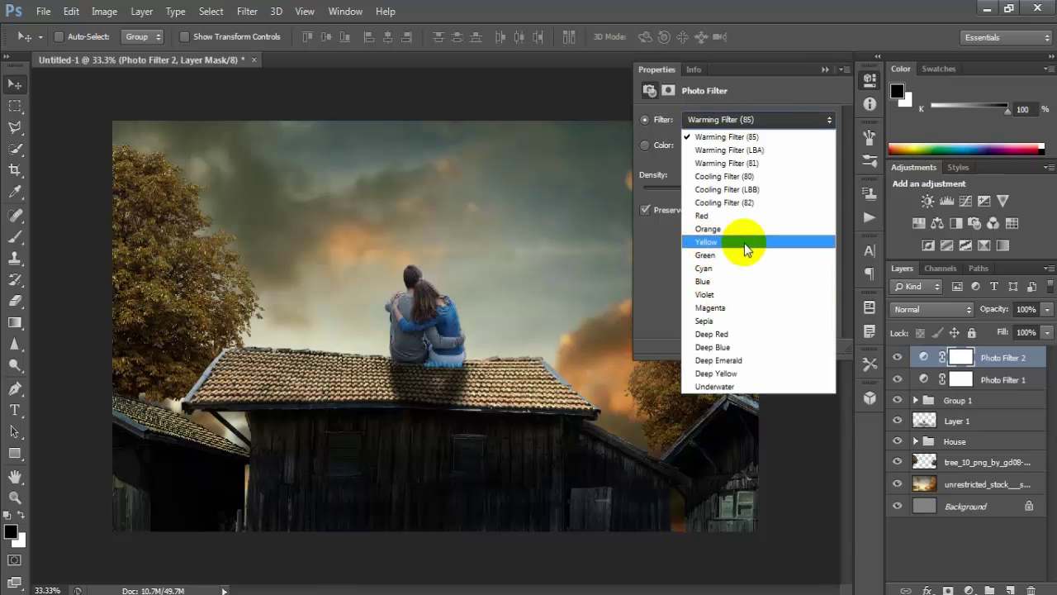
pyautogui.click(744, 243)
pyautogui.doubleClick(798, 174)
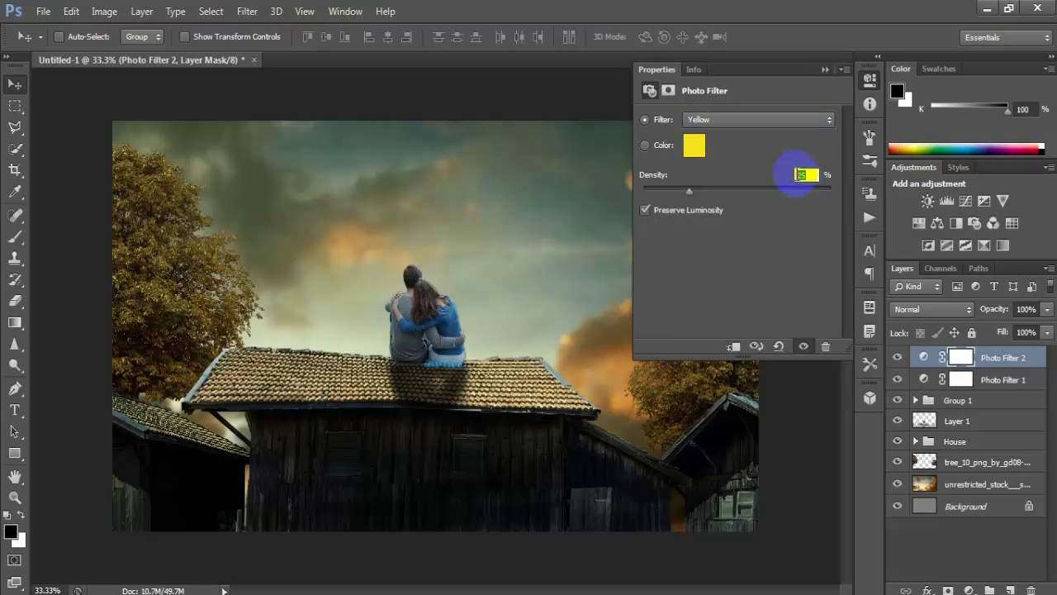
pyautogui.write('25')
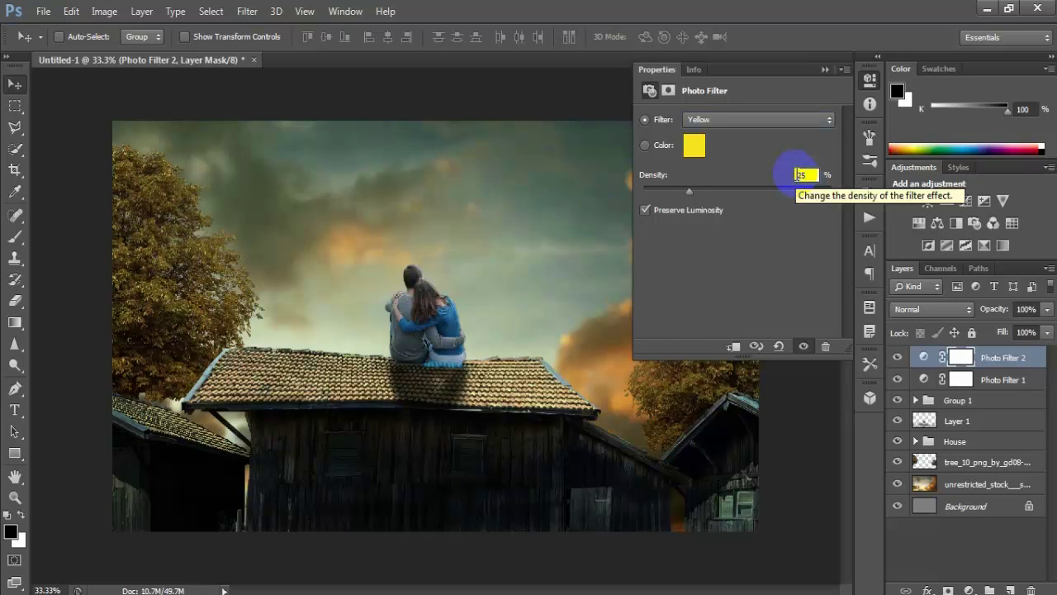
pyautogui.click(869, 79)
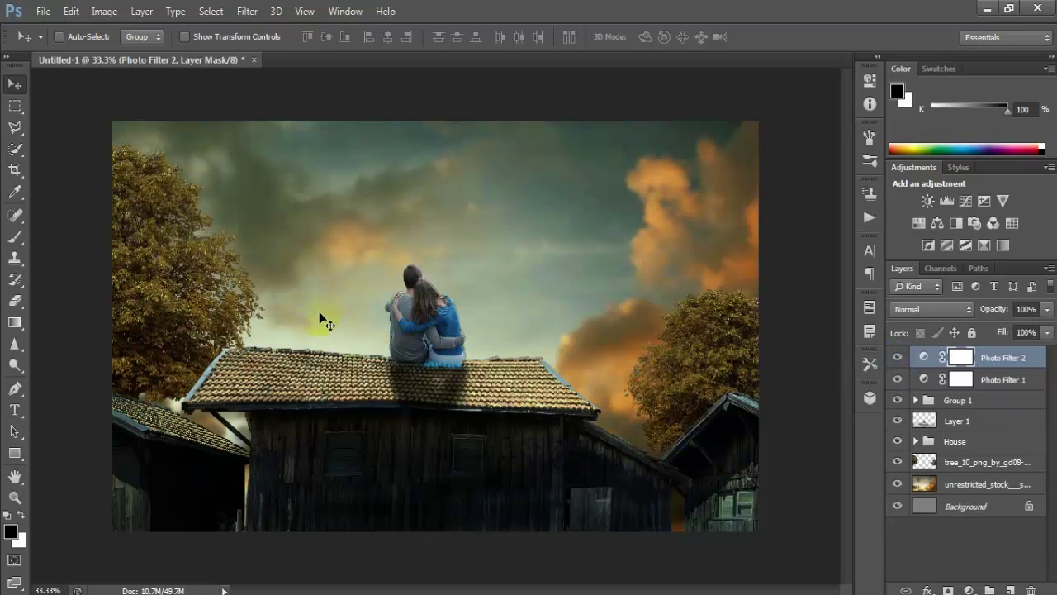
# Add a Vibrance adjustment layer with Vibrance set to +51.
pyautogui.click(968, 589)
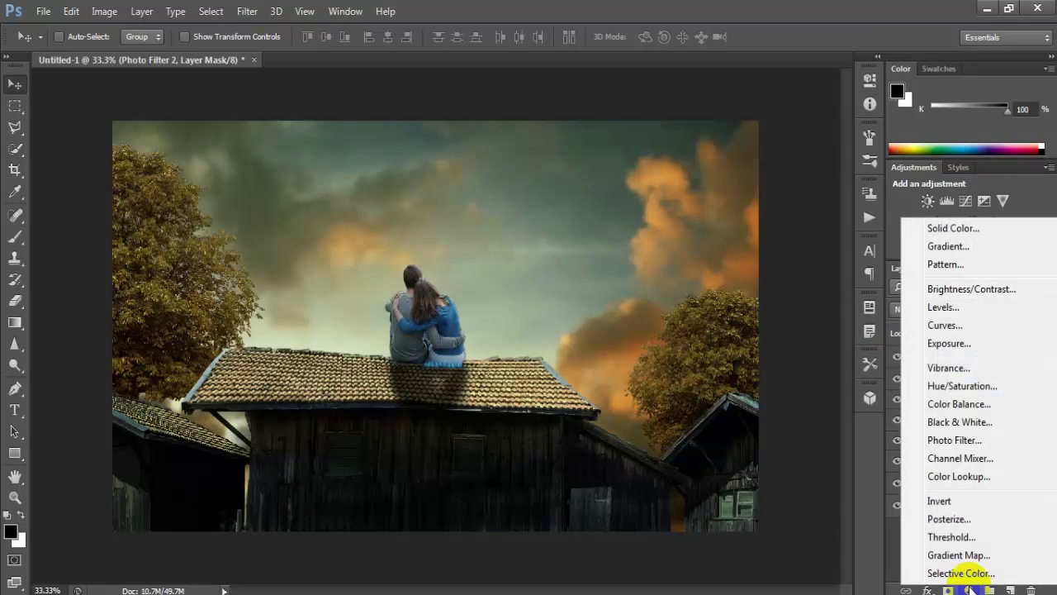
pyautogui.click(976, 369)
pyautogui.click(812, 118)
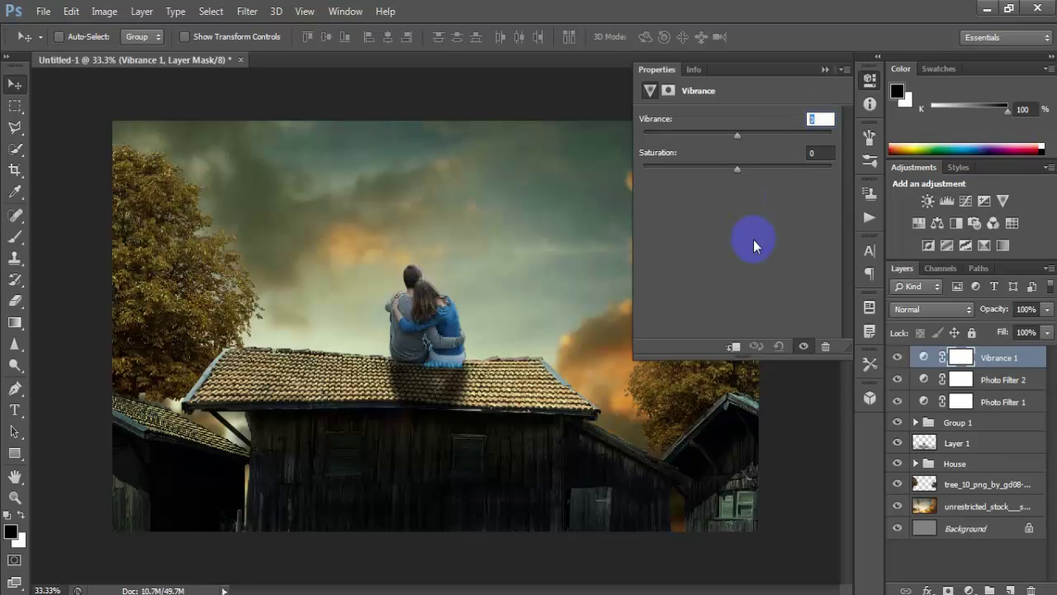
pyautogui.write('+5')
pyautogui.write('1')
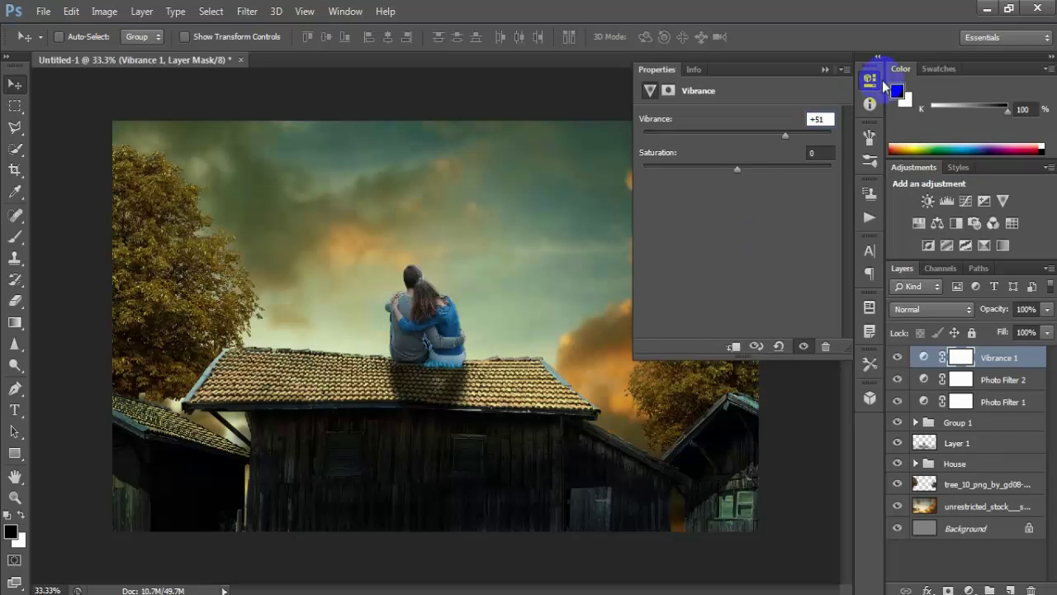
pyautogui.click(869, 78)
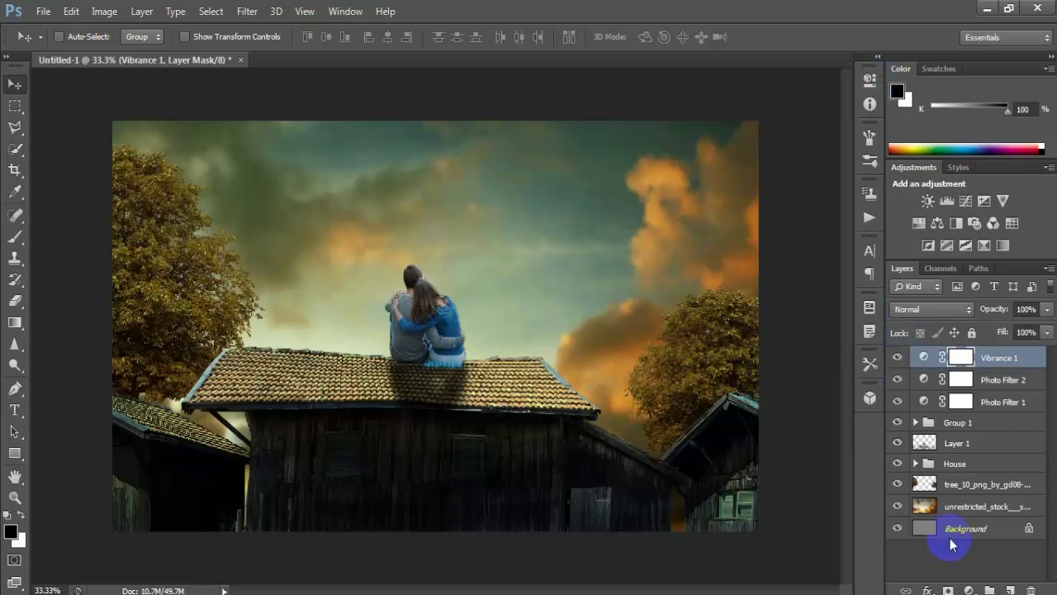
pyautogui.click(969, 589)
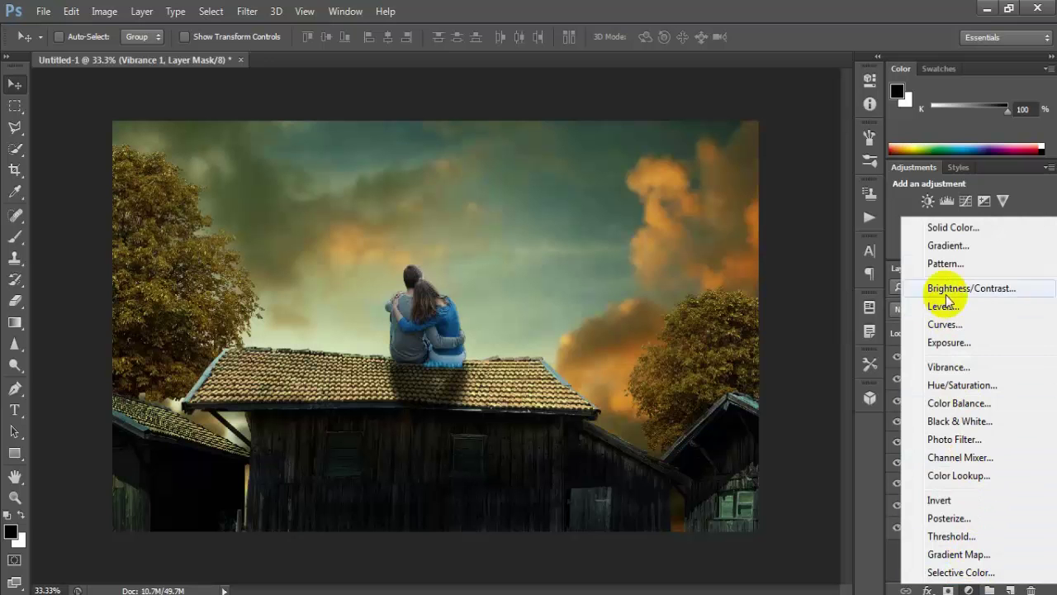
# Add a reversed radial Gradient Fill layer with angle 38 and 200% scale.
pyautogui.click(969, 246)
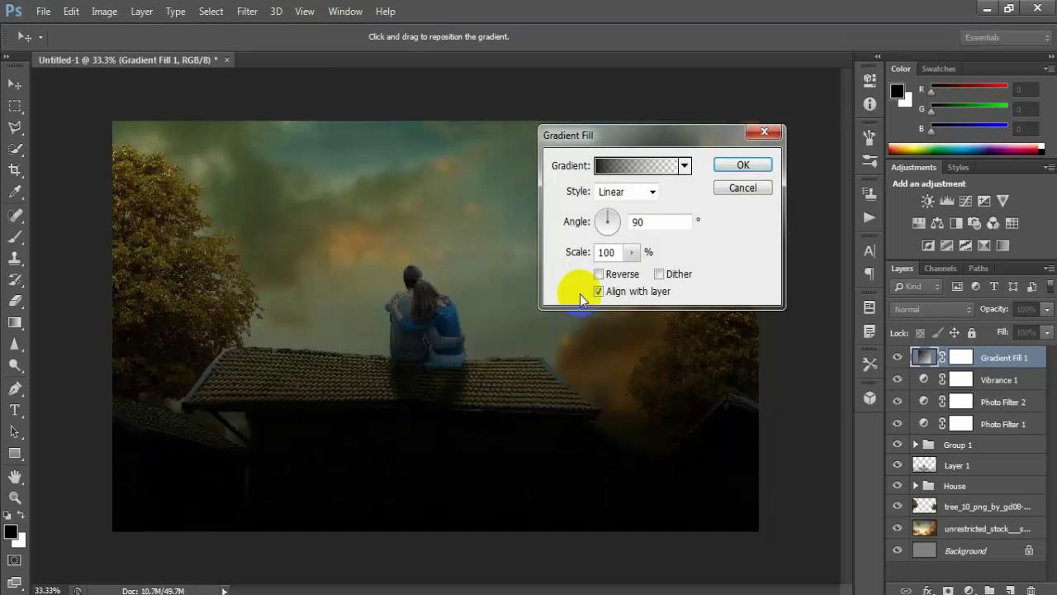
pyautogui.click(651, 193)
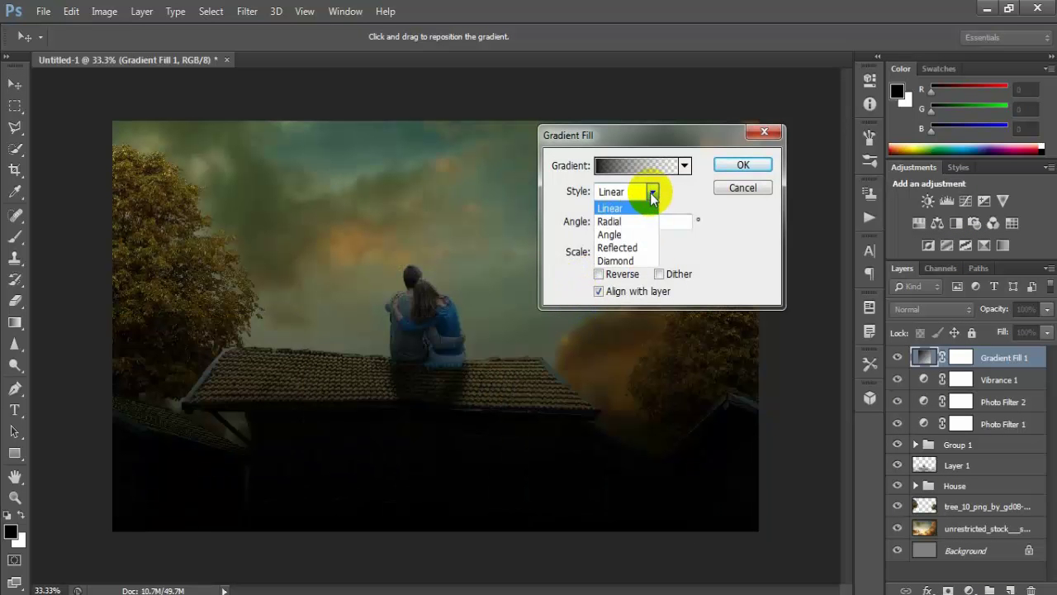
pyautogui.click(640, 221)
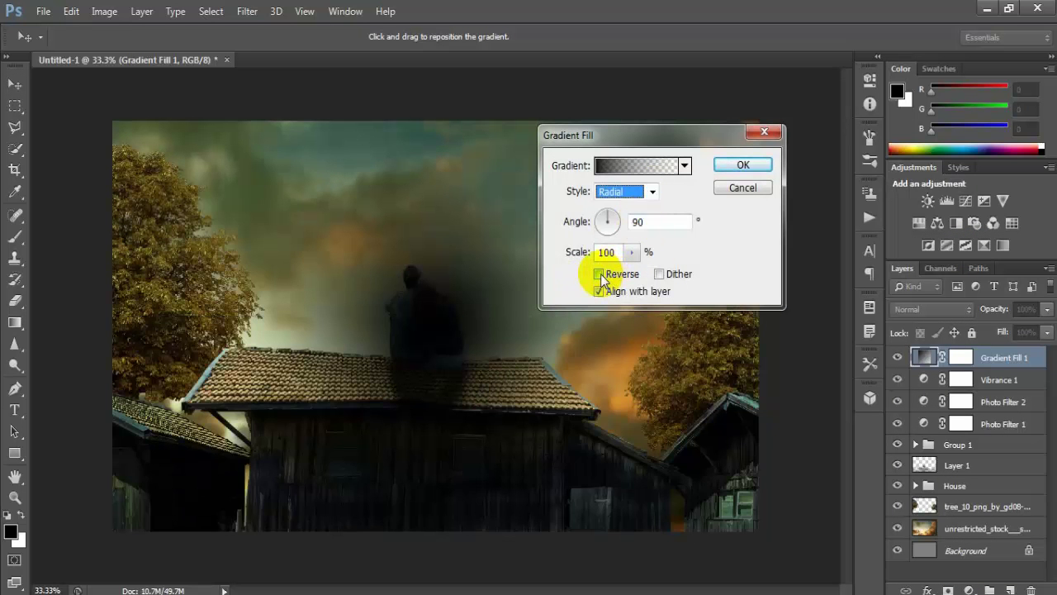
pyautogui.click(599, 274)
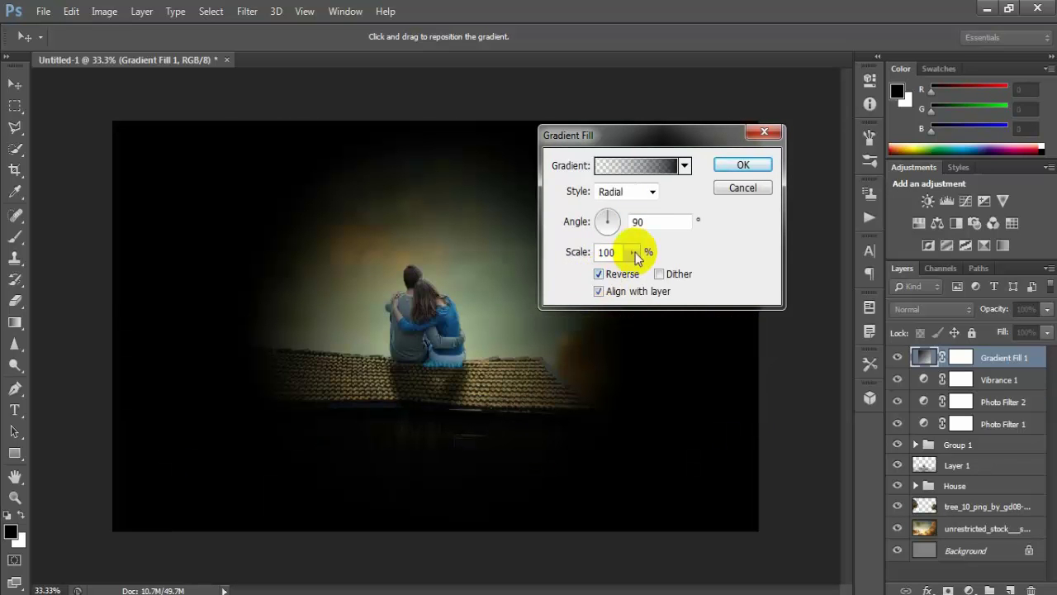
pyautogui.doubleClick(658, 225)
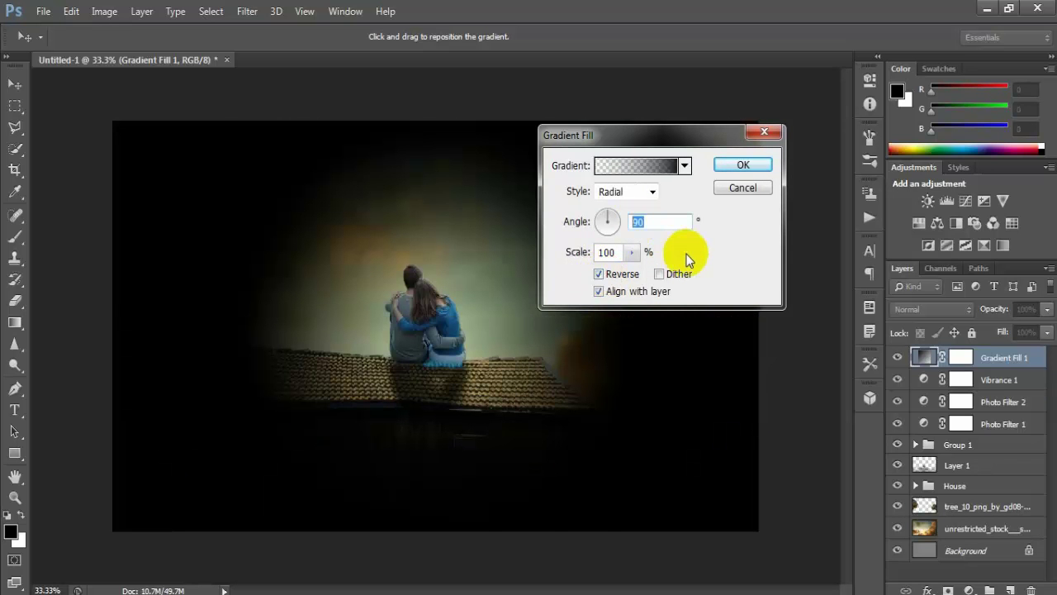
pyautogui.write('38')
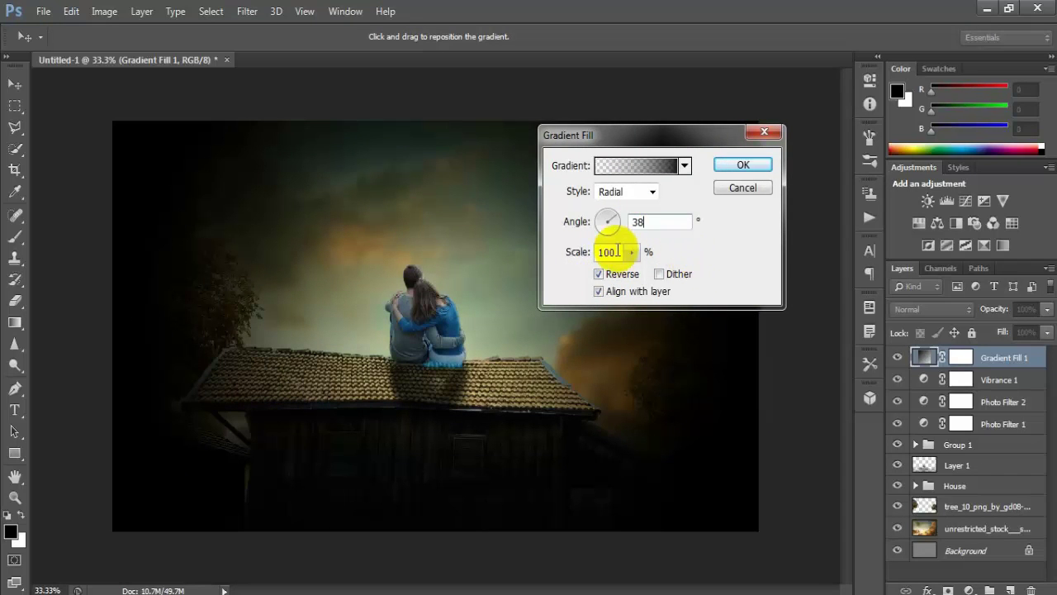
pyautogui.click(631, 252)
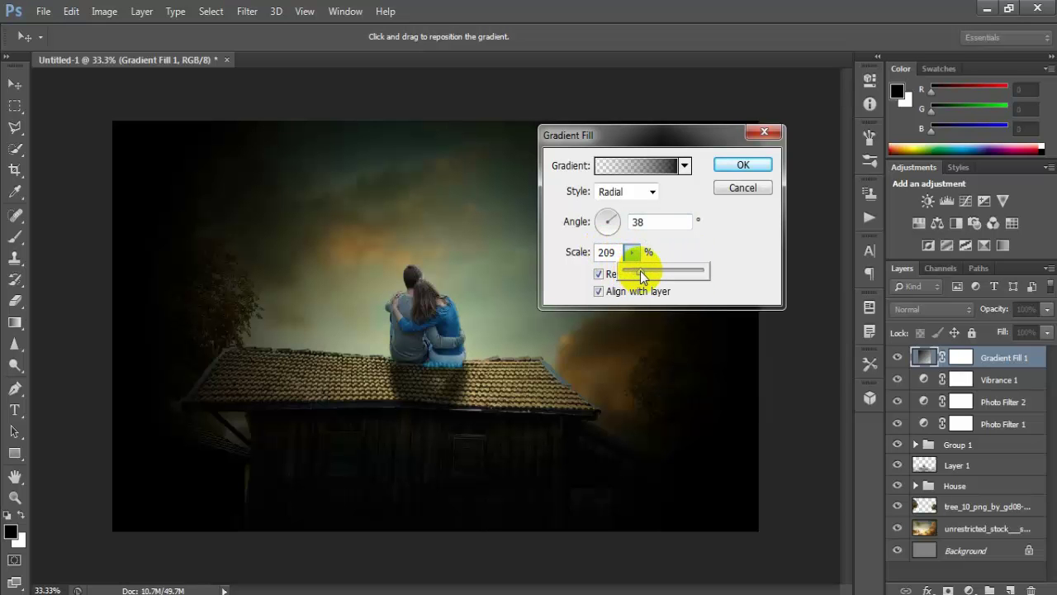
pyautogui.click(612, 253)
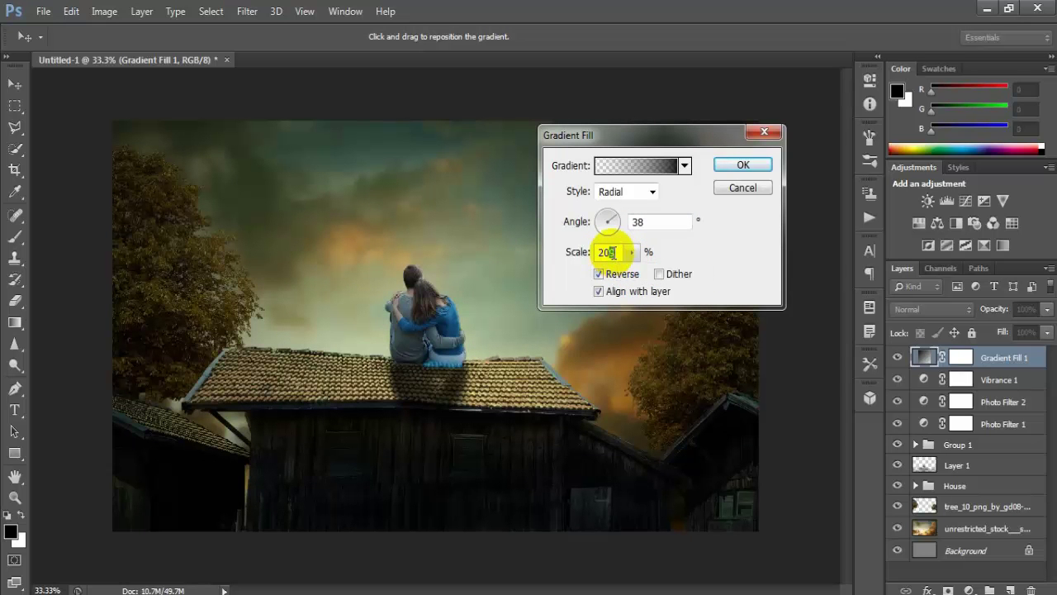
pyautogui.write('0')
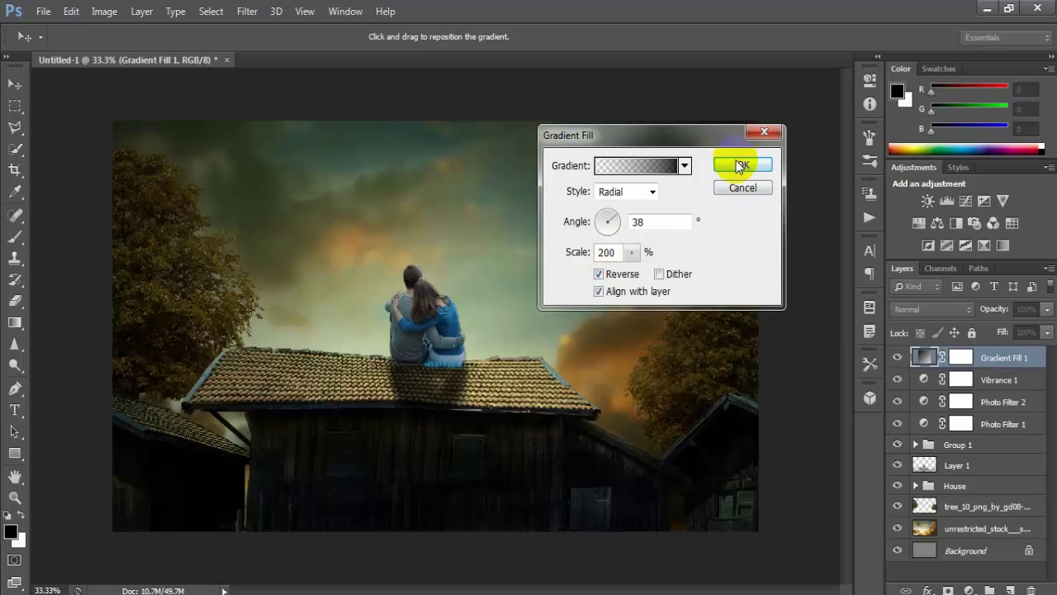
pyautogui.click(743, 167)
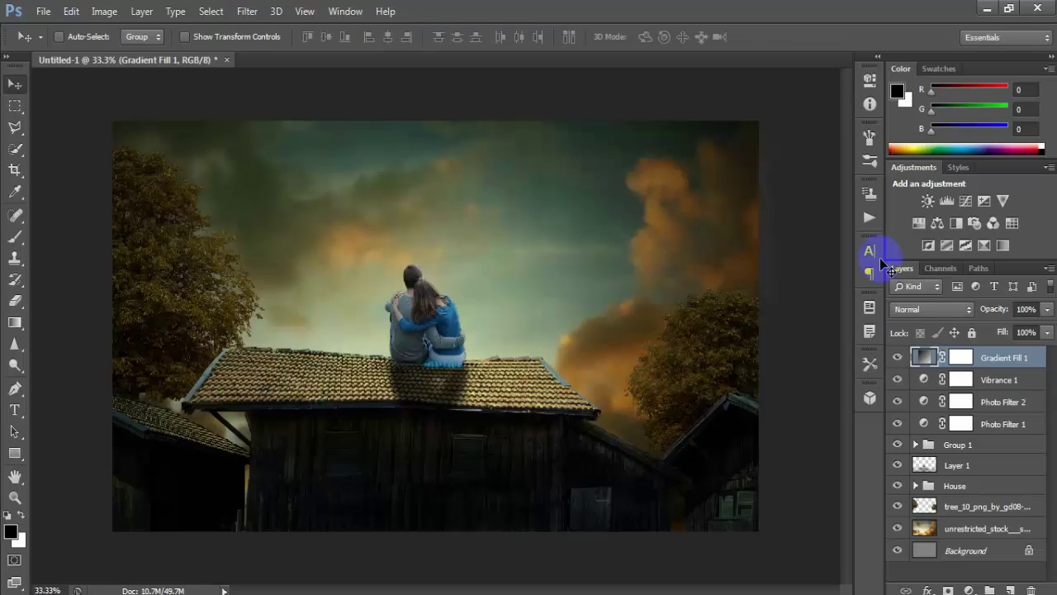
# Lower the vignette gradient fill to 51% opacity, comparing it on and off.
pyautogui.click(897, 357)
pyautogui.click(896, 356)
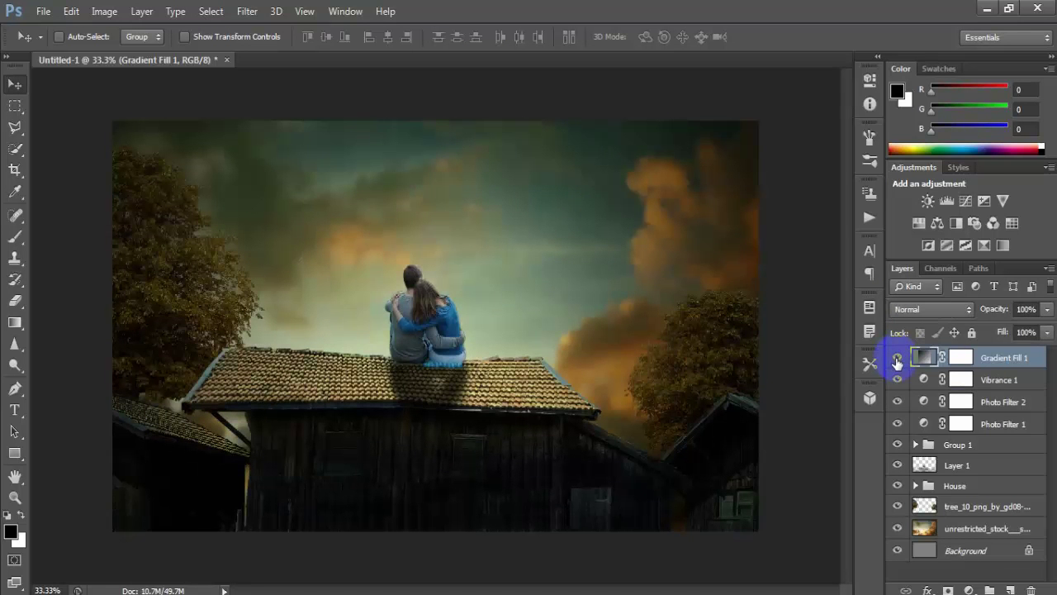
pyautogui.click(1047, 312)
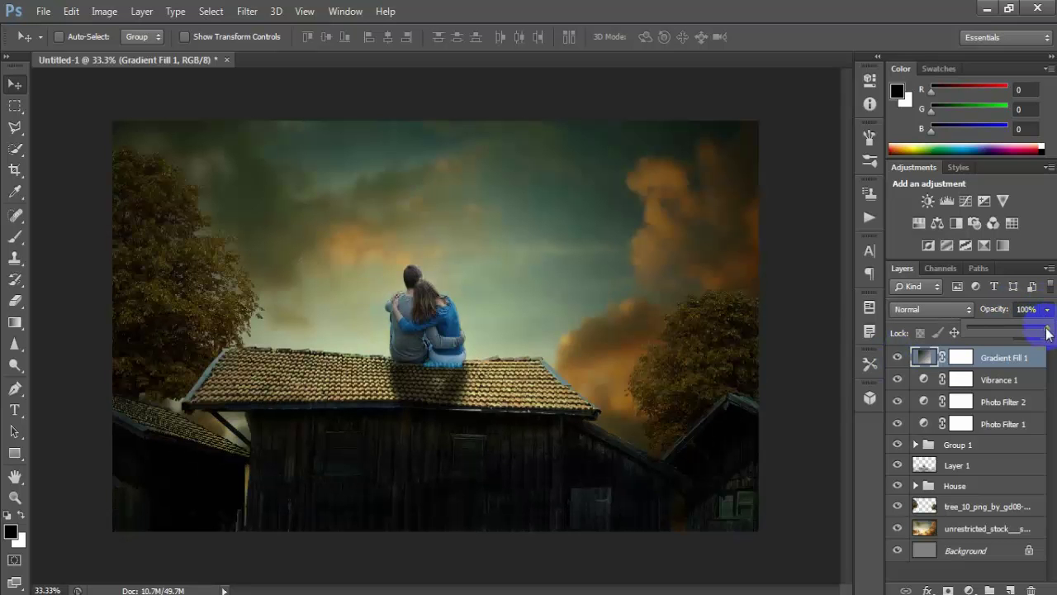
pyautogui.moveTo(1046, 330); pyautogui.dragTo(1010, 330)
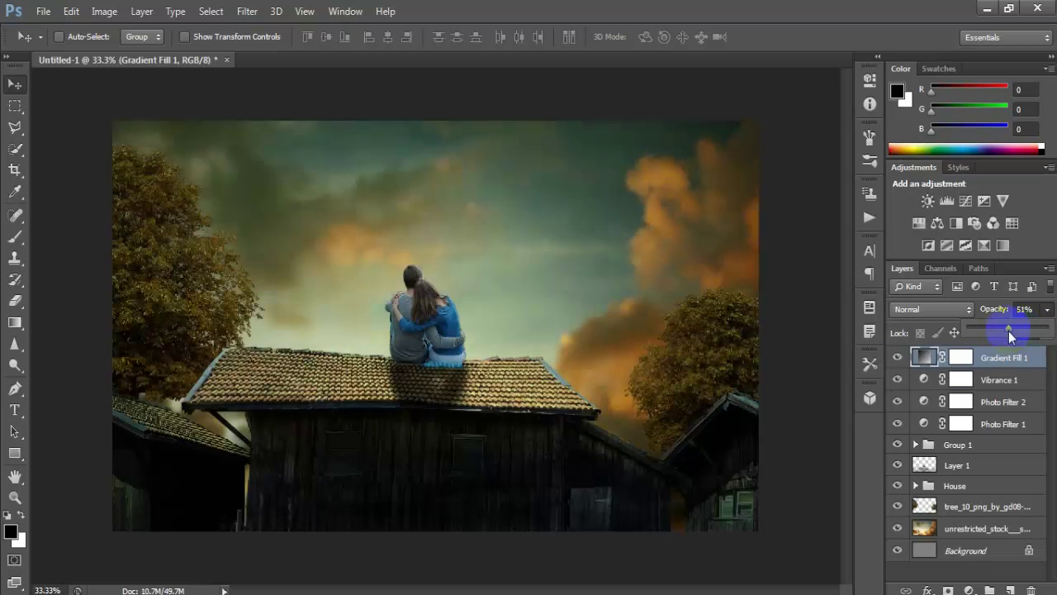
pyautogui.click(897, 356)
pyautogui.click(897, 357)
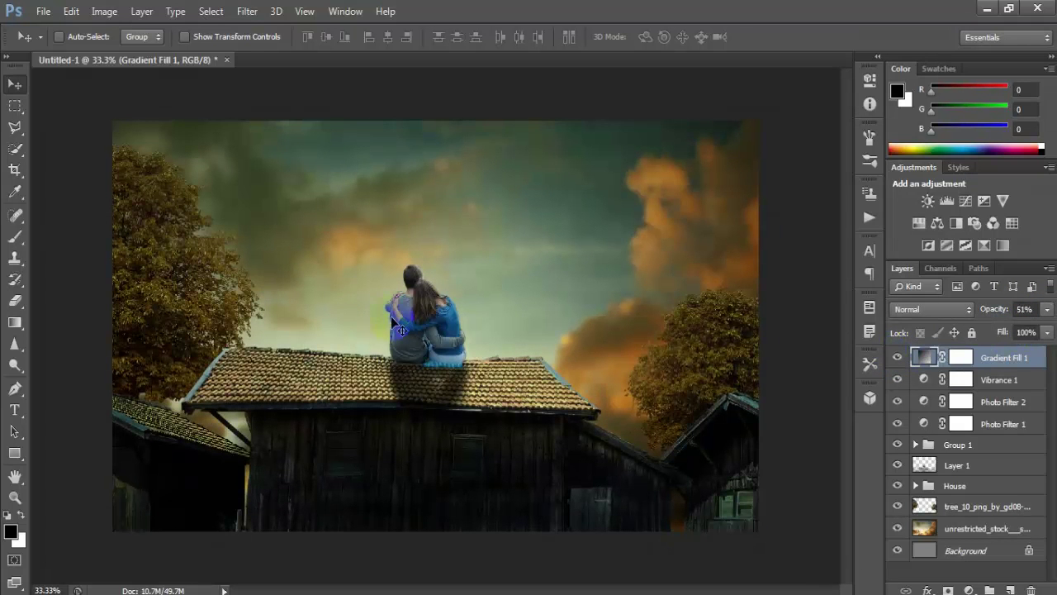
pyautogui.click(969, 589)
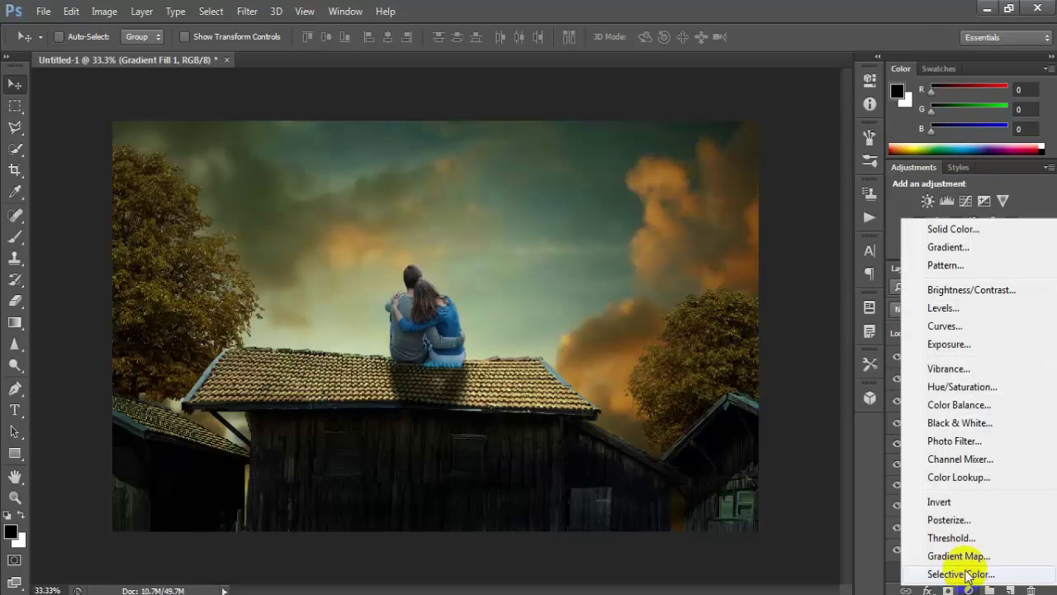
# Add a Curves layer with the Red and Blue channel black points lifted slightly.
pyautogui.click(984, 329)
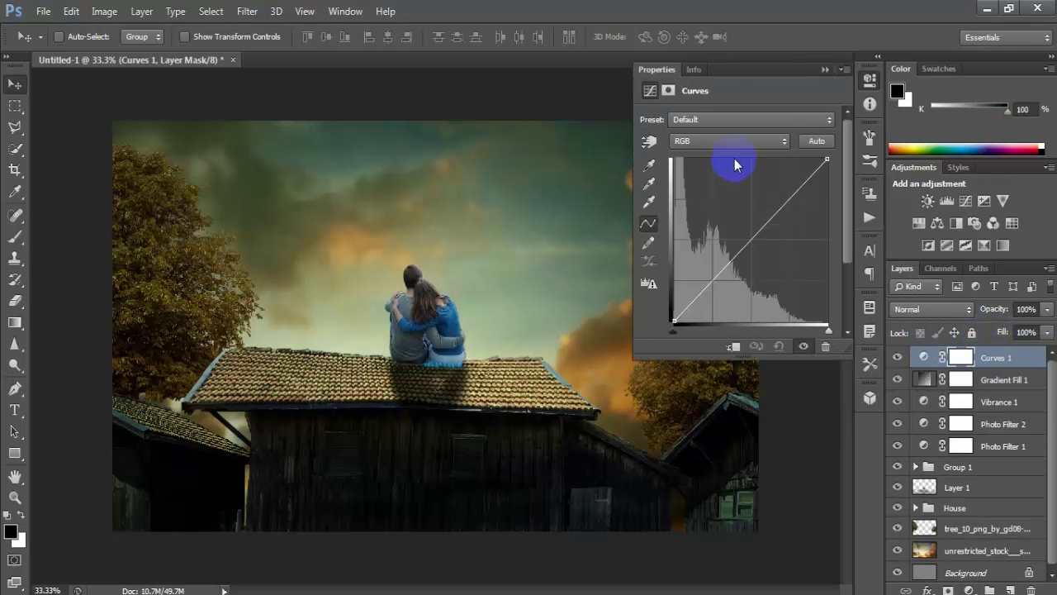
pyautogui.click(735, 143)
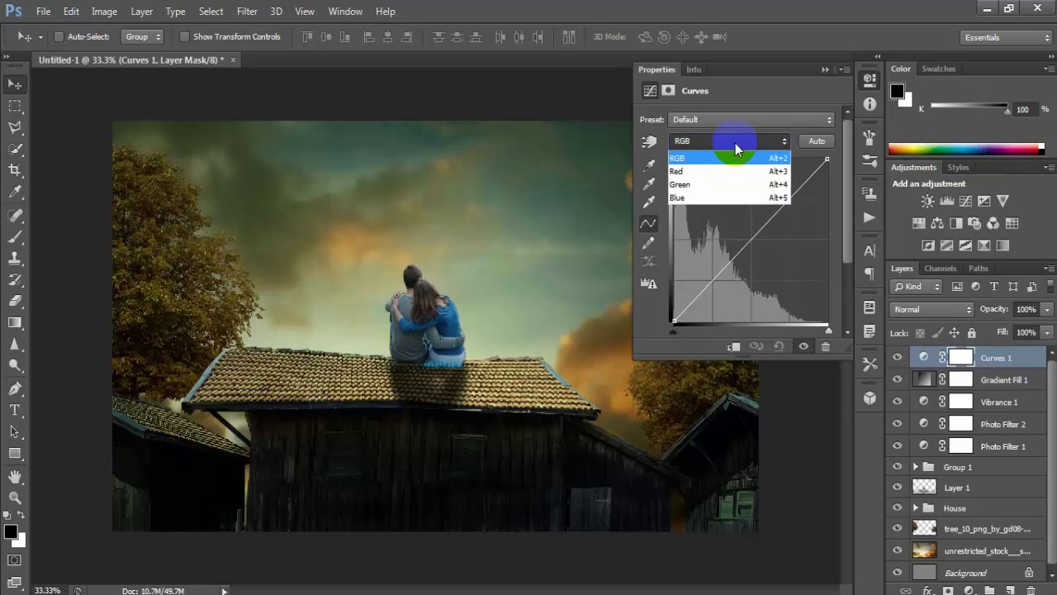
pyautogui.click(695, 176)
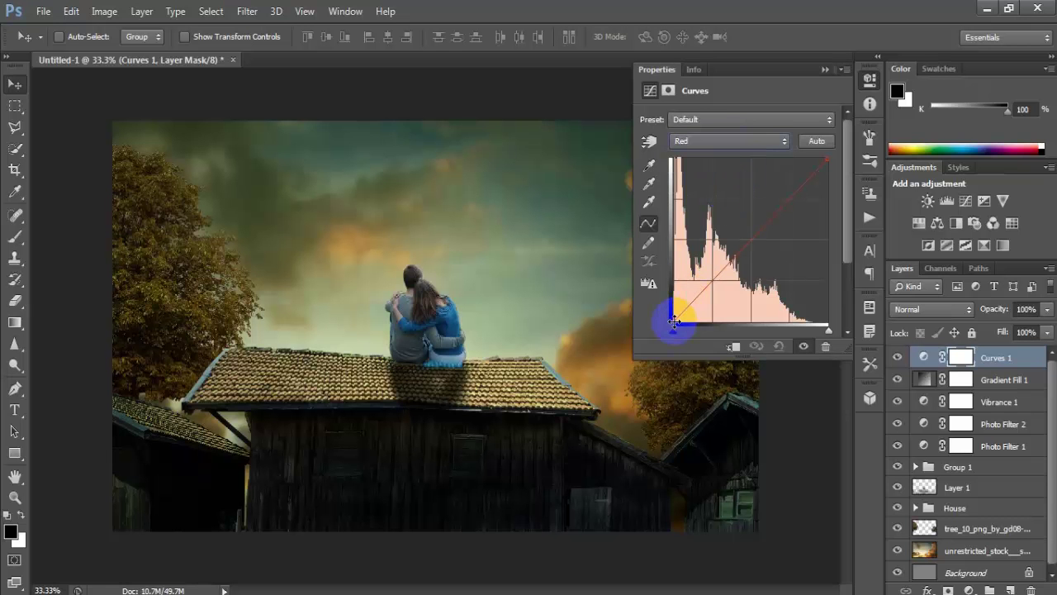
pyautogui.moveTo(669, 308); pyautogui.dragTo(674, 312)
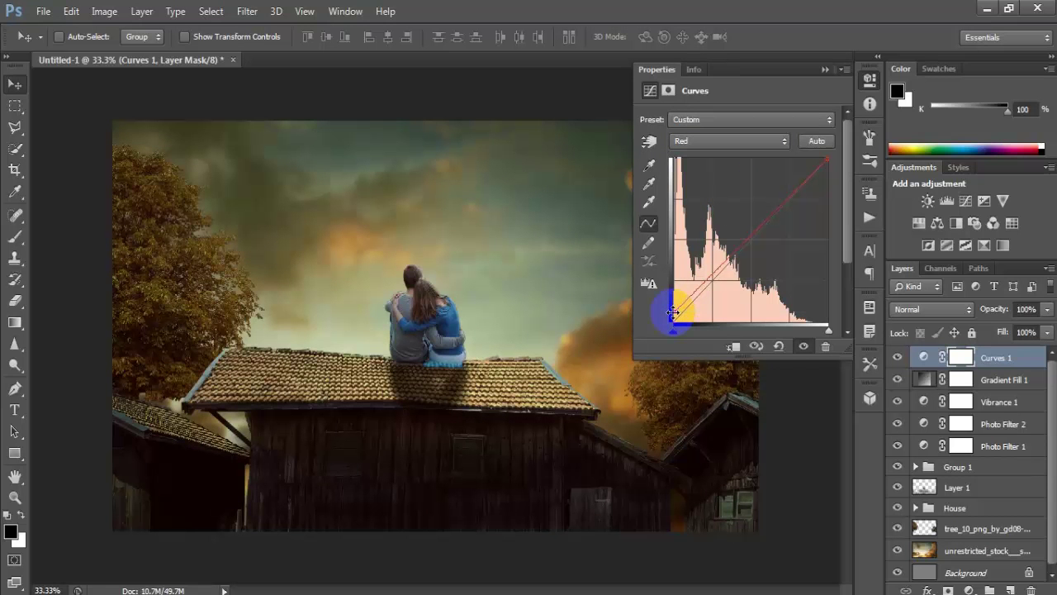
pyautogui.click(731, 139)
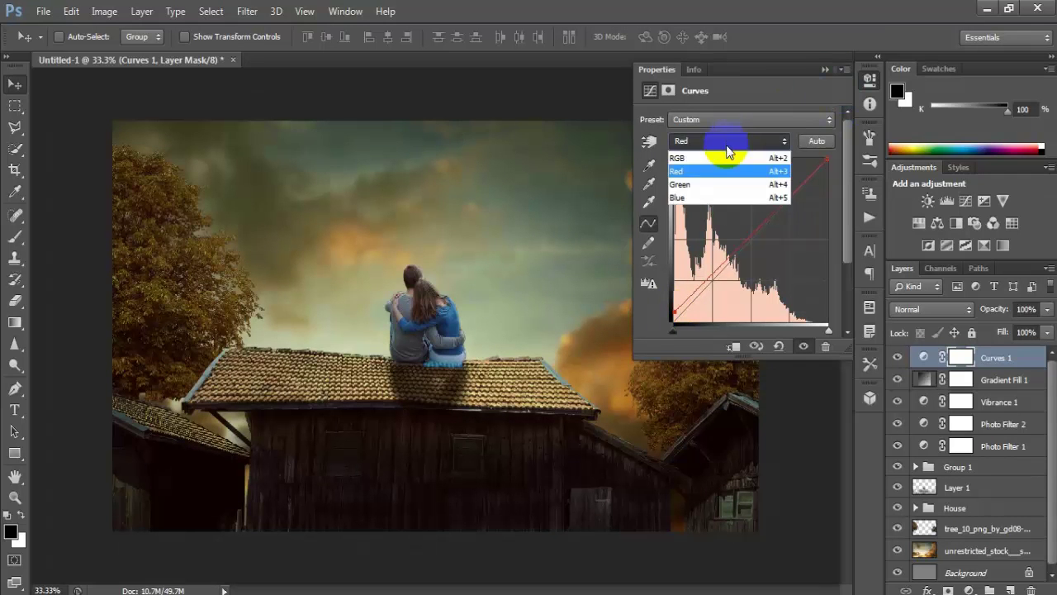
pyautogui.click(722, 198)
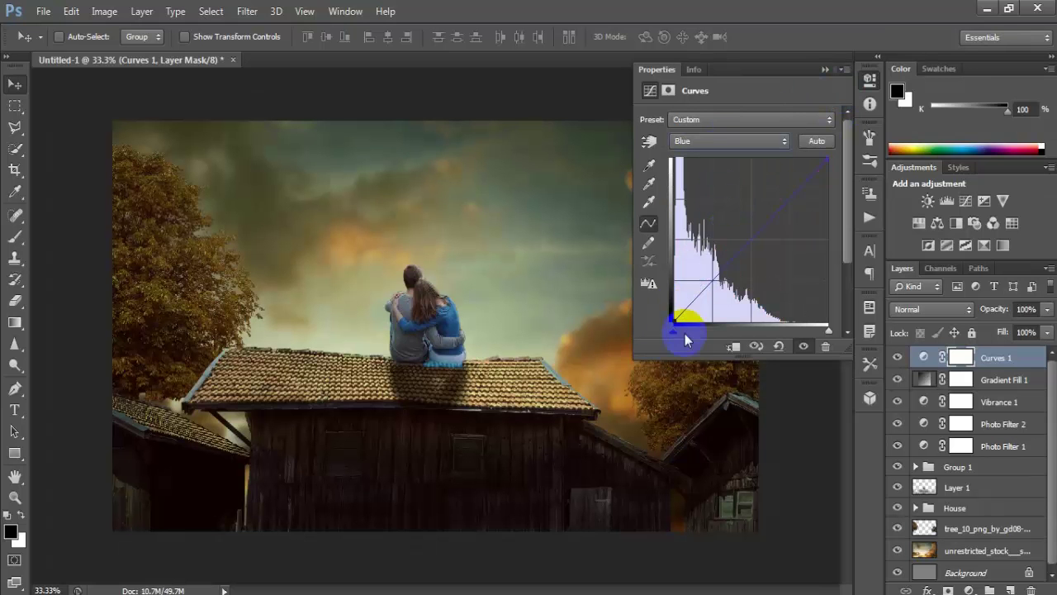
pyautogui.moveTo(672, 317); pyautogui.dragTo(699, 302)
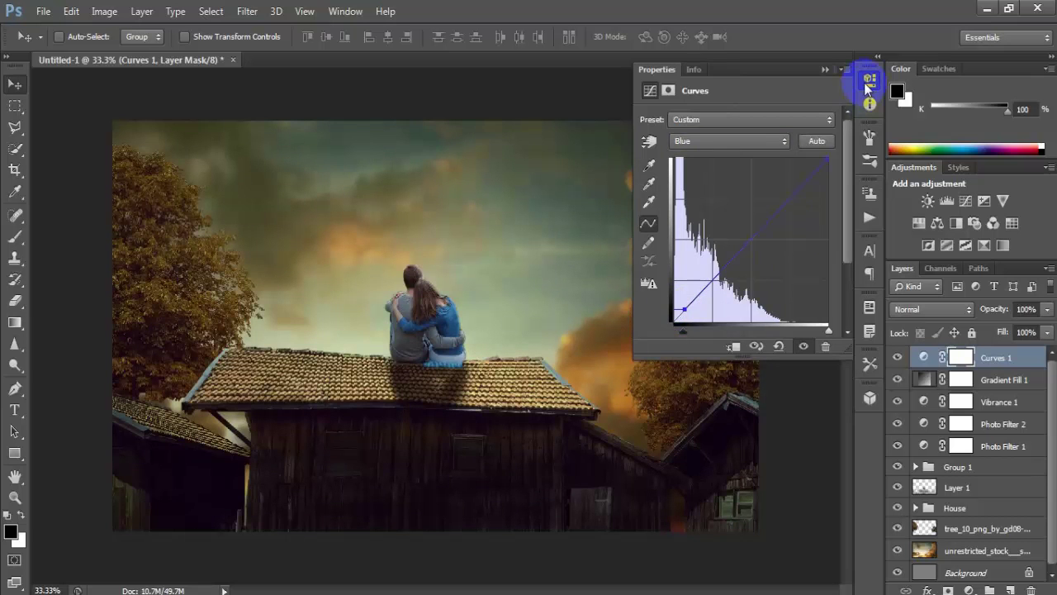
pyautogui.click(871, 132)
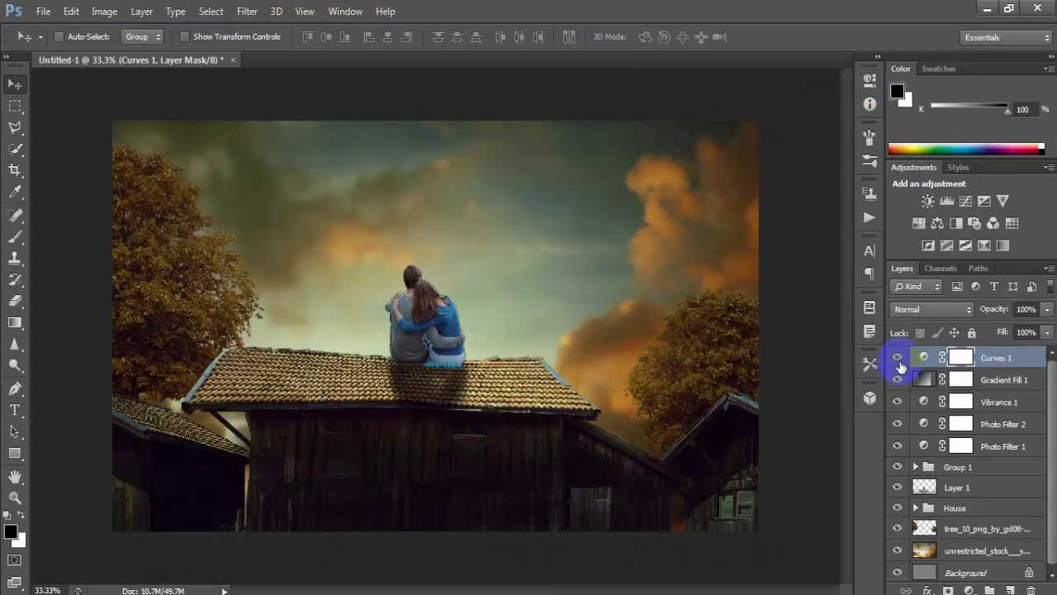
pyautogui.click(968, 590)
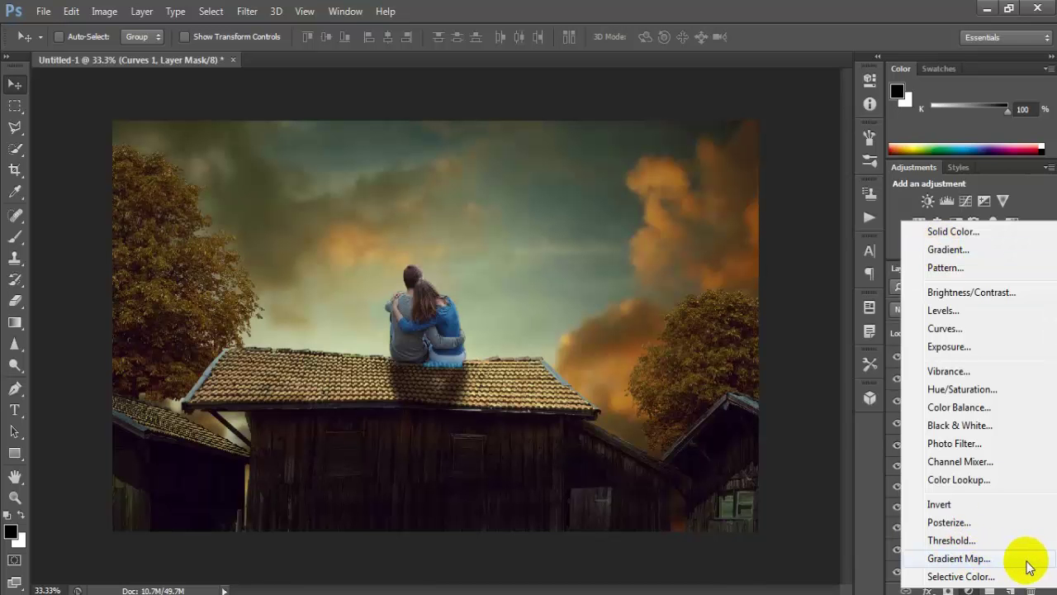
# Add a Gradient Map layer using the Violet, Orange gradient preset.
pyautogui.click(1028, 566)
pyautogui.click(767, 129)
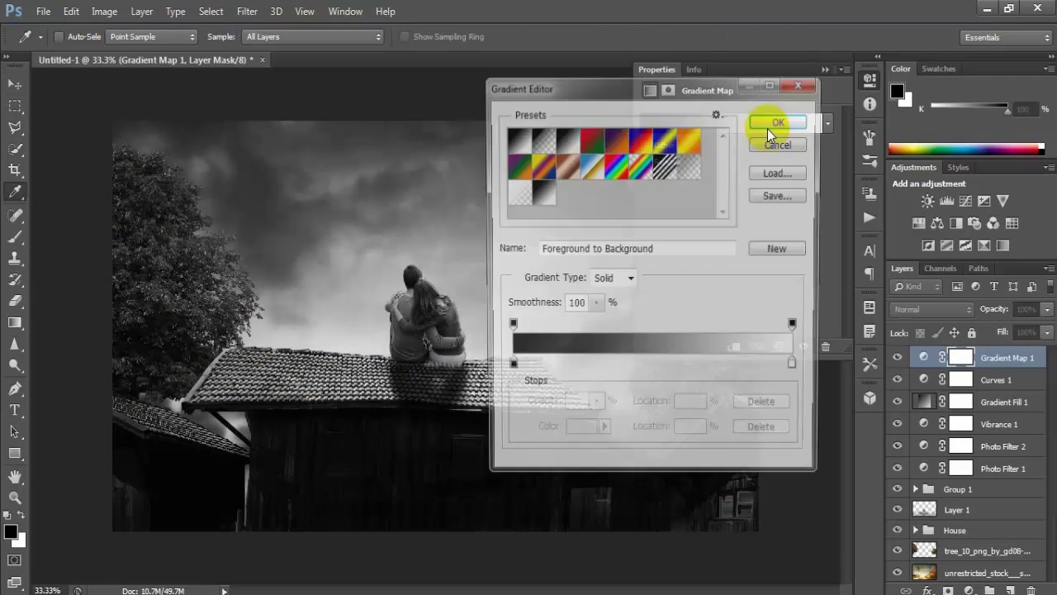
pyautogui.click(615, 141)
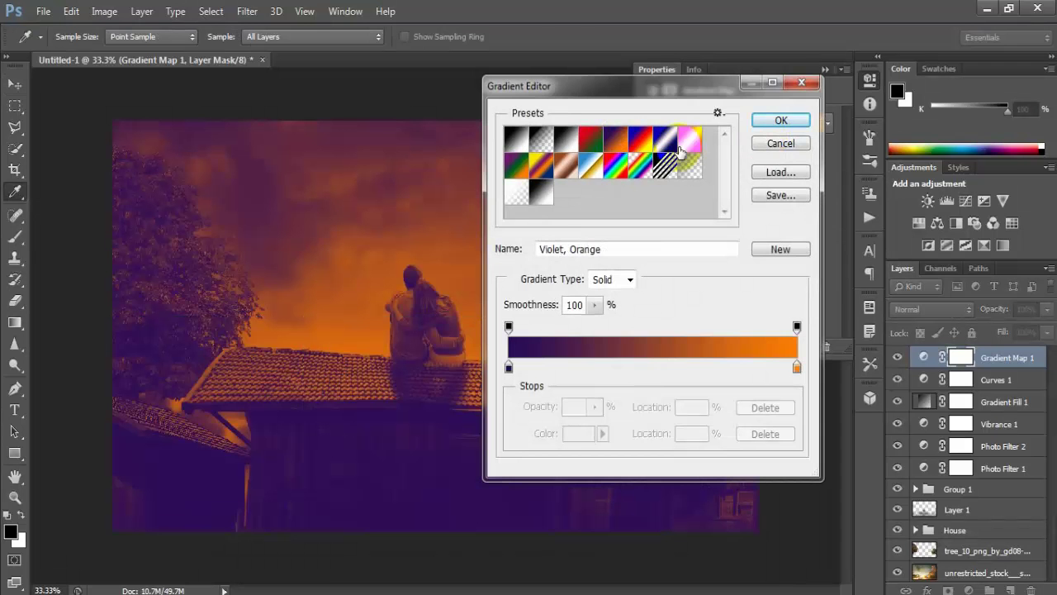
pyautogui.click(772, 121)
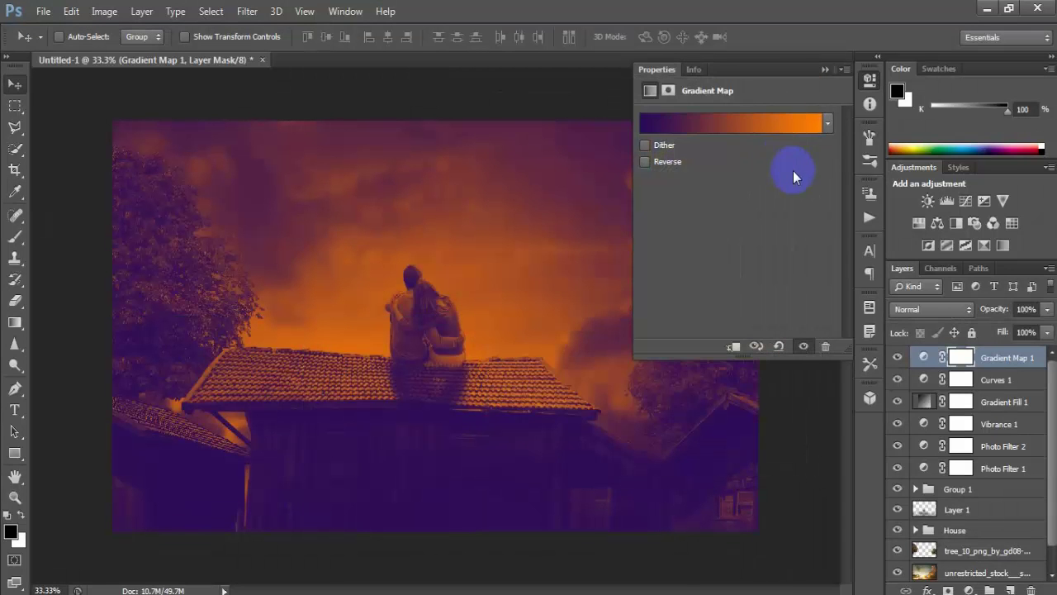
# Blend the gradient map in Overlay at about 24% opacity and compare it.
pyautogui.click(825, 69)
pyautogui.click(932, 308)
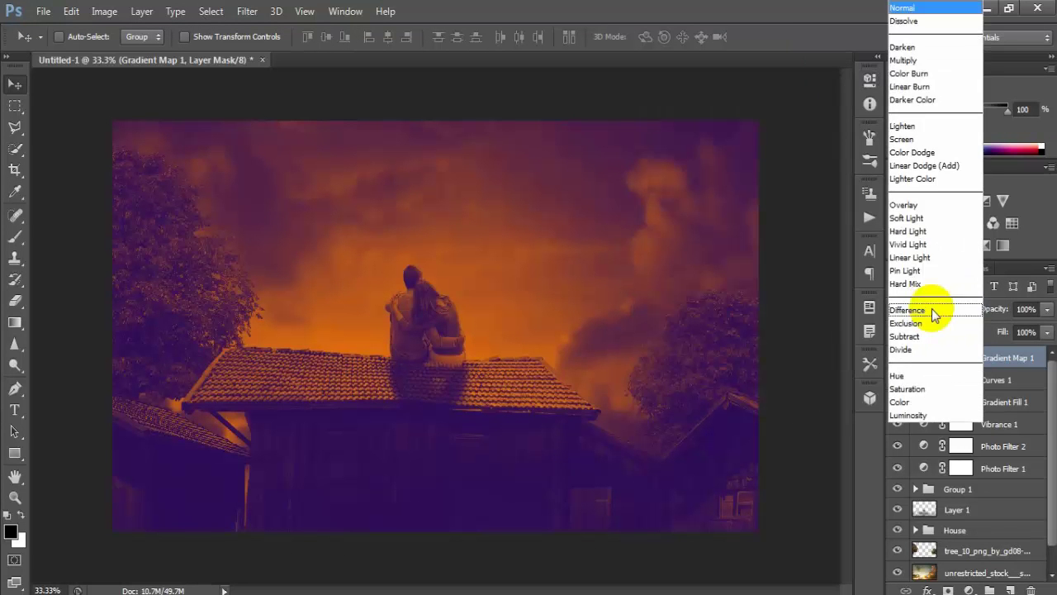
pyautogui.click(950, 217)
pyautogui.click(1047, 309)
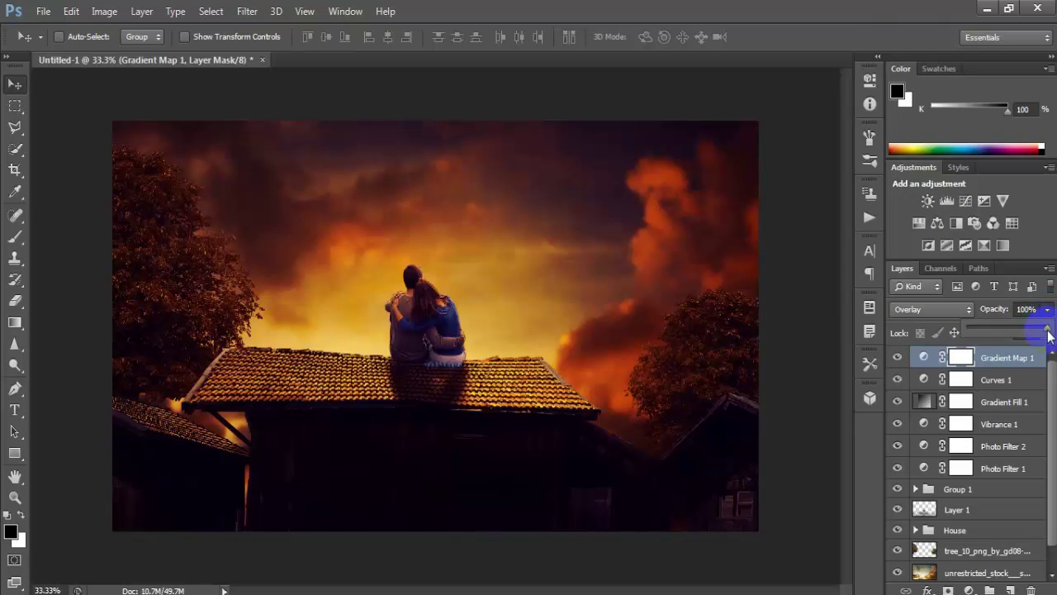
pyautogui.moveTo(997, 329); pyautogui.dragTo(994, 328)
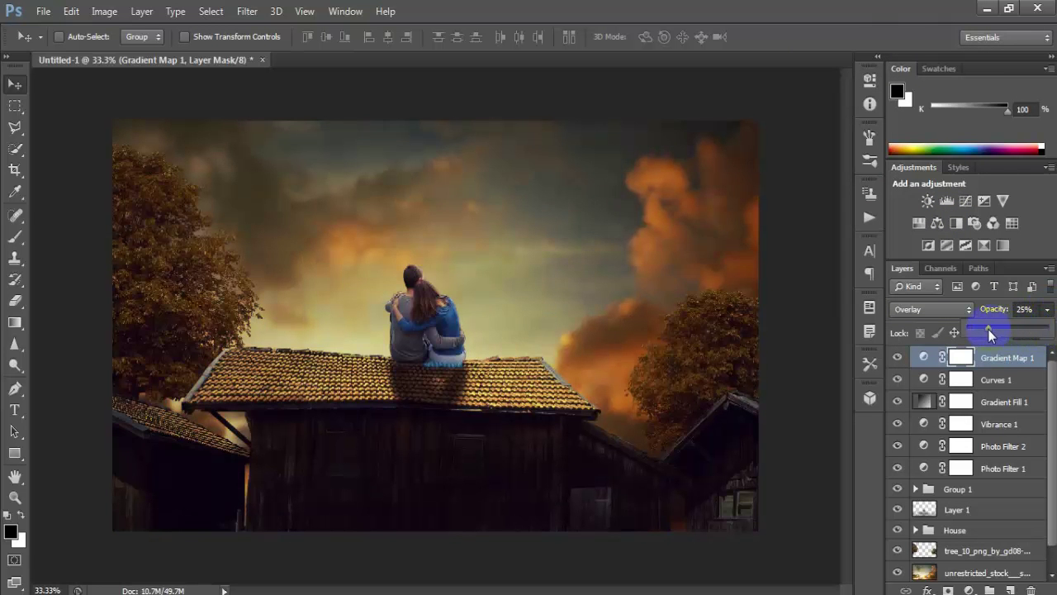
pyautogui.click(898, 357)
pyautogui.click(898, 357)
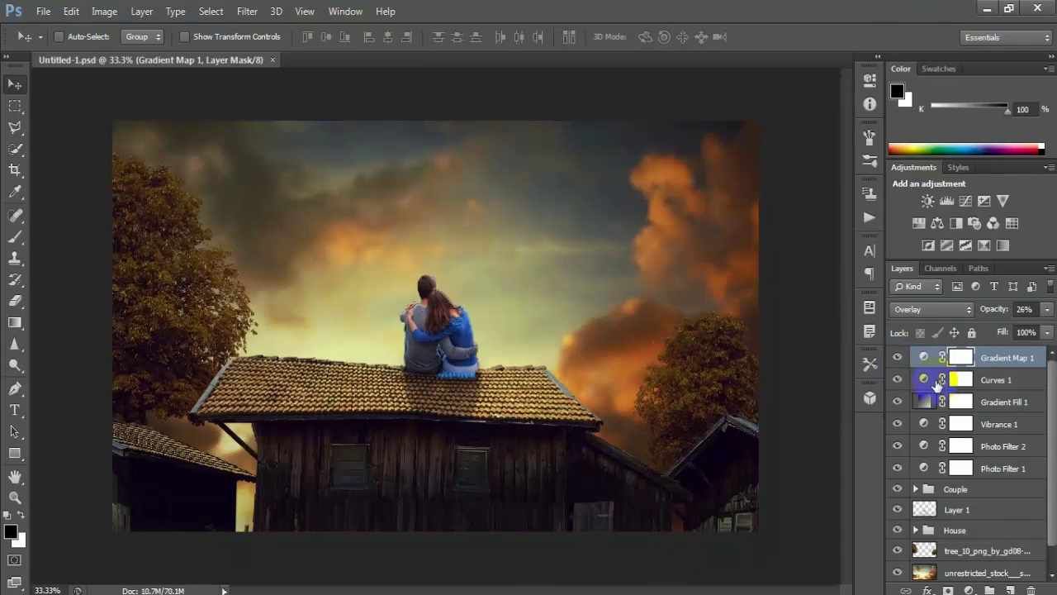
# Toggle the Gradient Map and vignette layers off and on to compare looks.
pyautogui.click(898, 359)
pyautogui.click(898, 359)
pyautogui.click(898, 358)
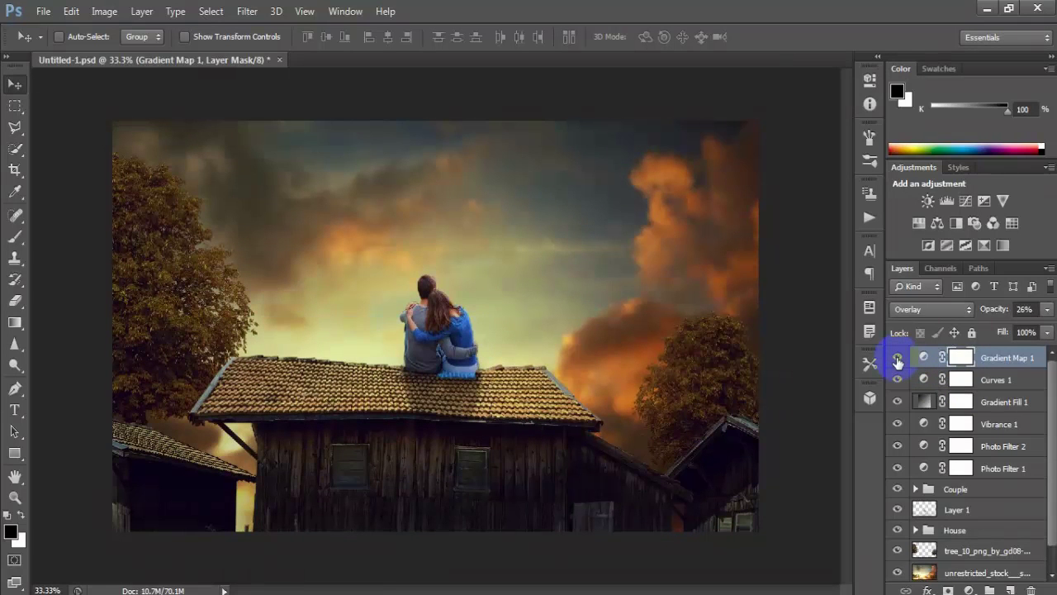
pyautogui.click(898, 358)
pyautogui.click(898, 358)
pyautogui.click(898, 402)
pyautogui.click(898, 402)
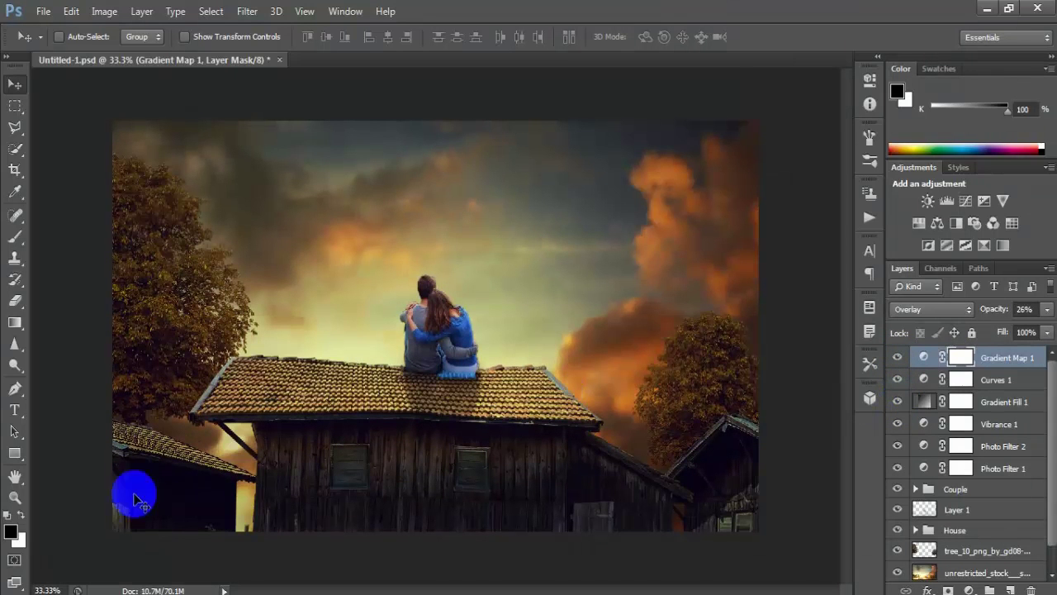
# Zoom in and pan to inspect the couple and roof, then zoom back out.
pyautogui.click(14, 497)
pyautogui.click(413, 319)
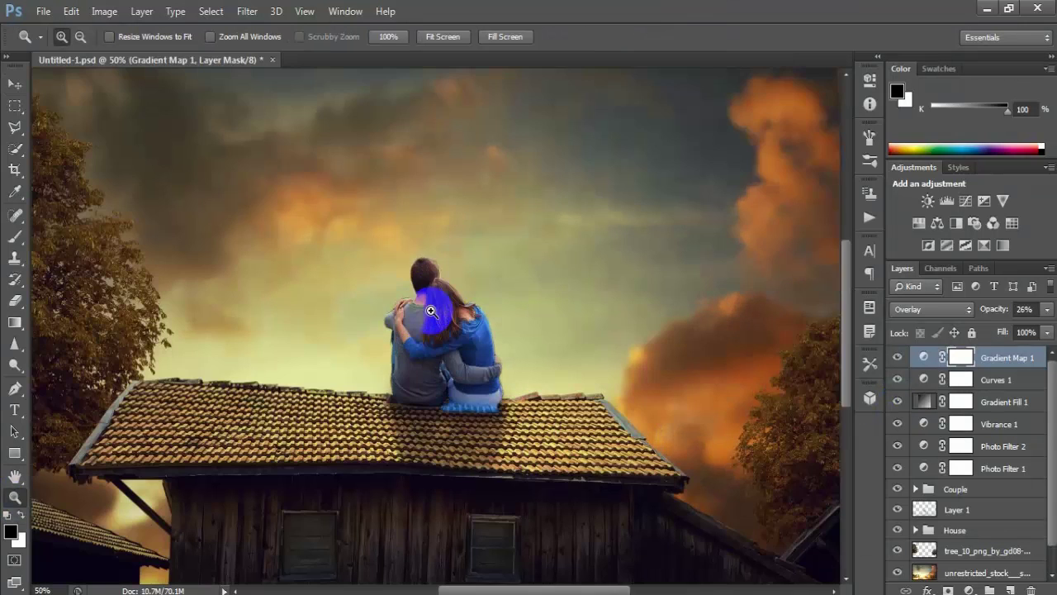
pyautogui.scroll(-2, 434, 306)
pyautogui.scroll(-2, 405, 347)
pyautogui.moveTo(242, 302)
pyautogui.mouseDown()
pyautogui.moveTo(255, 330)
pyautogui.moveTo(443, 460)
pyautogui.moveTo(118, 317)
pyautogui.mouseUp()
pyautogui.moveTo(537, 229)
pyautogui.mouseDown()
pyautogui.moveTo(471, 441)
pyautogui.moveTo(692, 314)
pyautogui.mouseUp()
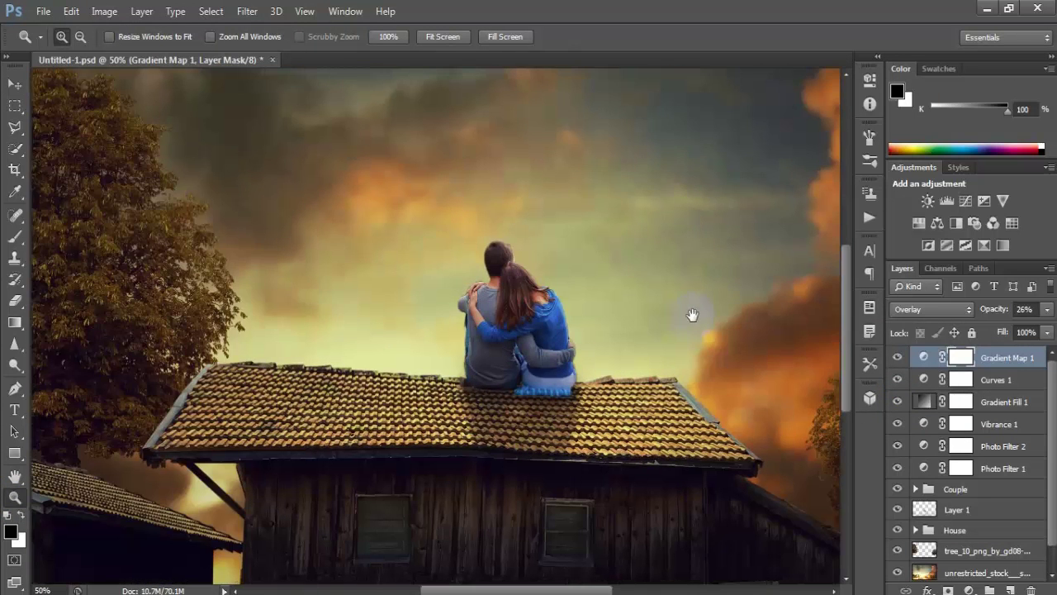
pyautogui.keyDown('alt'); pyautogui.click(389, 295); pyautogui.keyUp('alt')
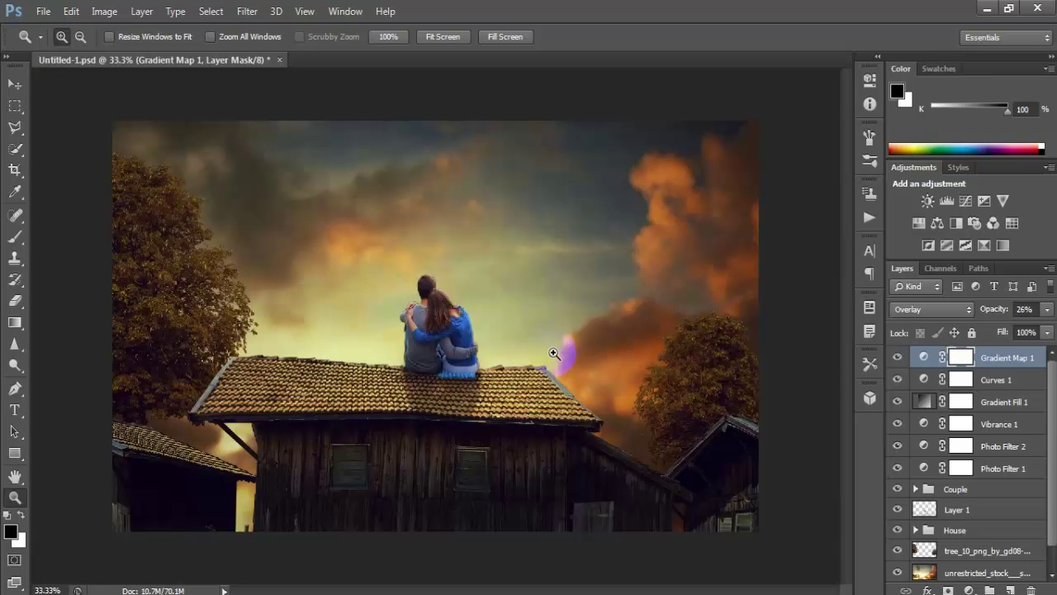
pyautogui.scroll(-2, 1000, 424)
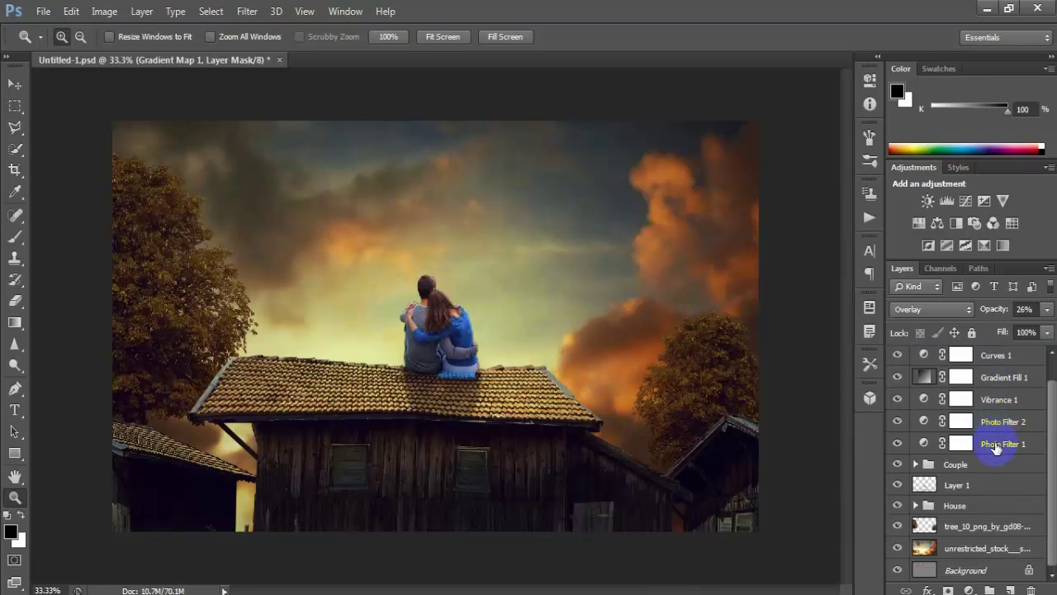